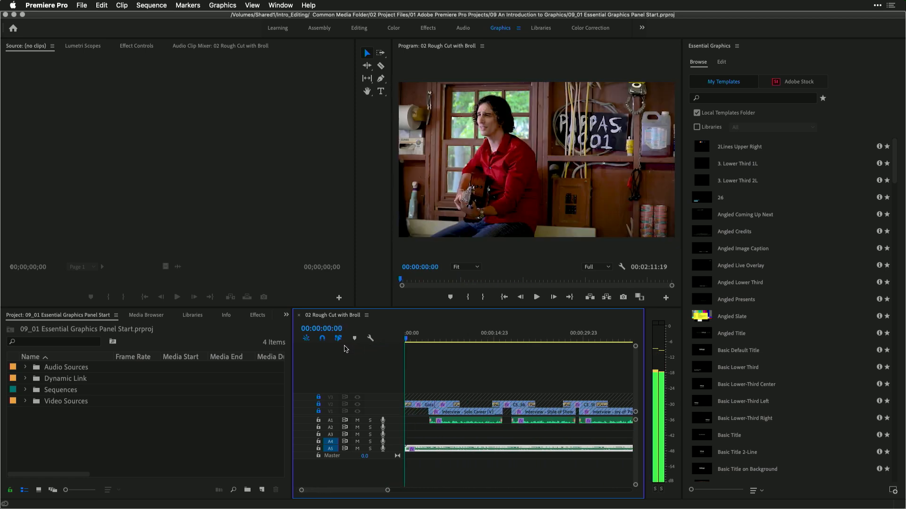
# Unlock video track V3 and show only the free Adobe Stock graphics templates
pyautogui.click(319, 398)
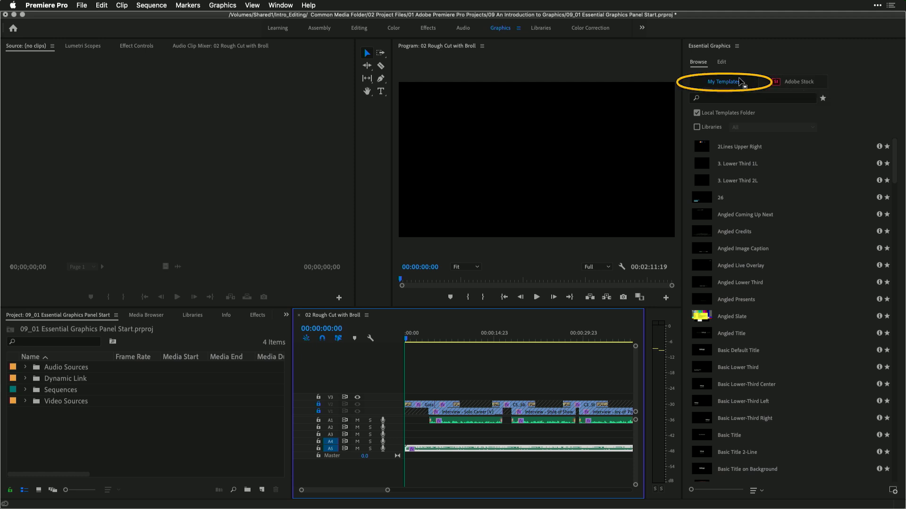
pyautogui.click(794, 84)
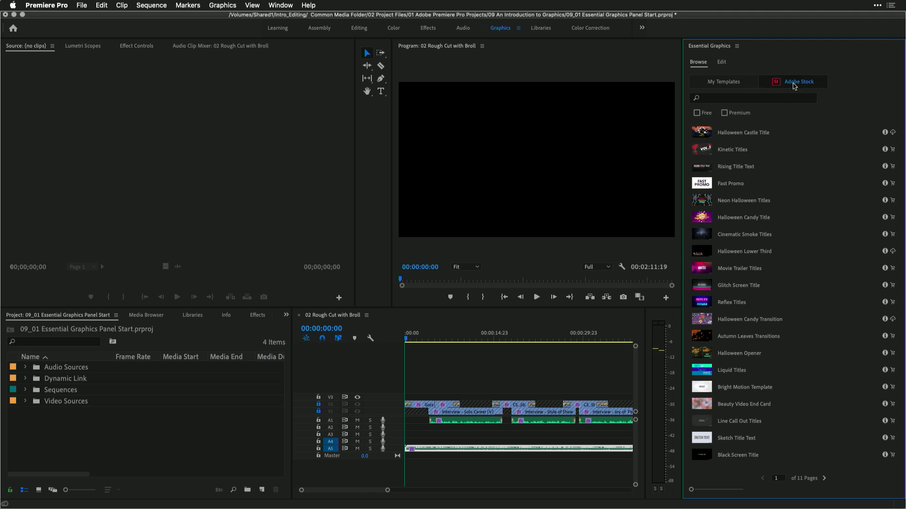
pyautogui.click(698, 113)
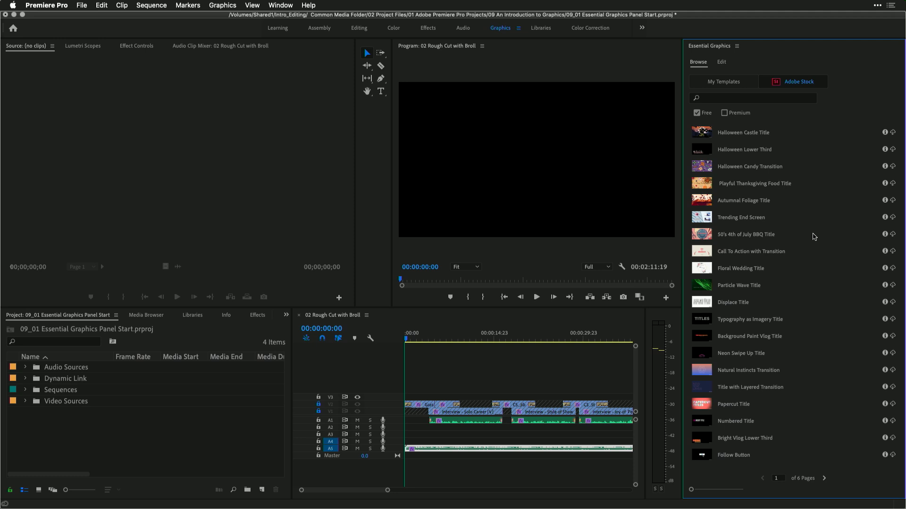
# Enlarge the thumbnails of the free Adobe Stock templates and browse to page 2 of the results
pyautogui.click(824, 479)
pyautogui.click(825, 479)
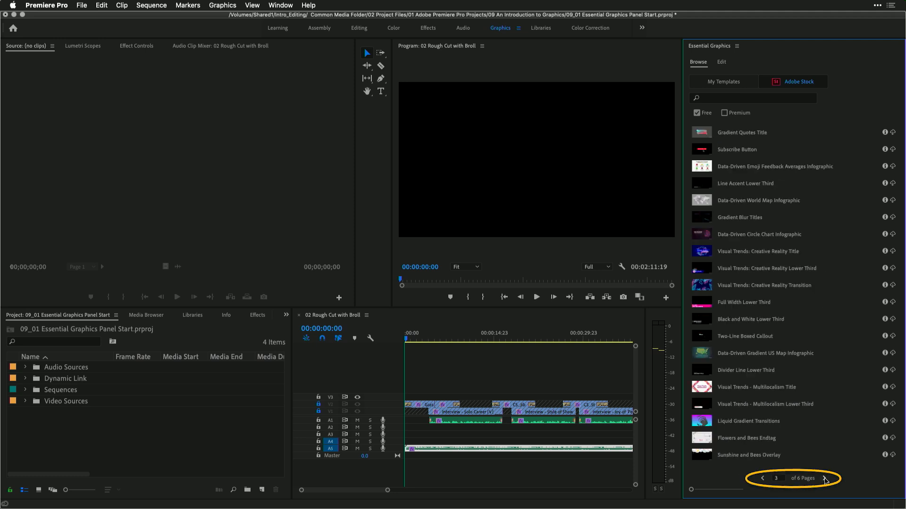
pyautogui.moveTo(692, 490); pyautogui.dragTo(712, 493)
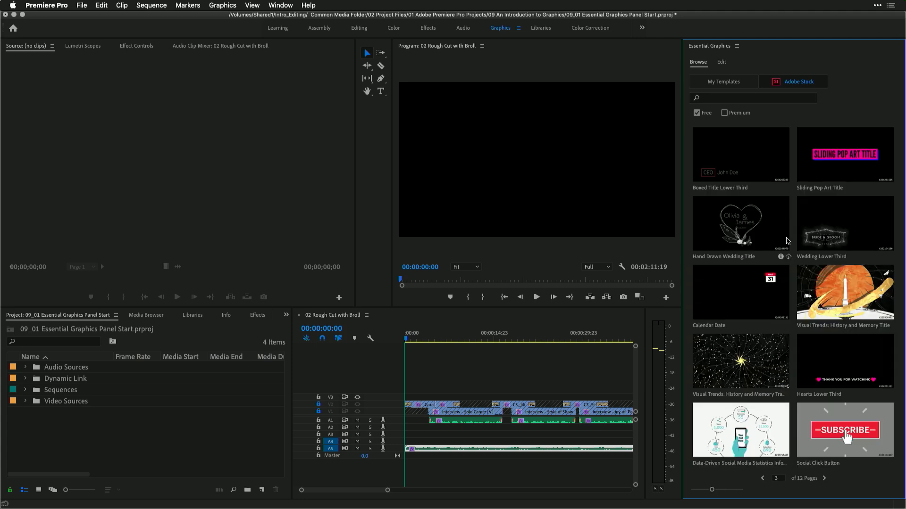
pyautogui.click(762, 478)
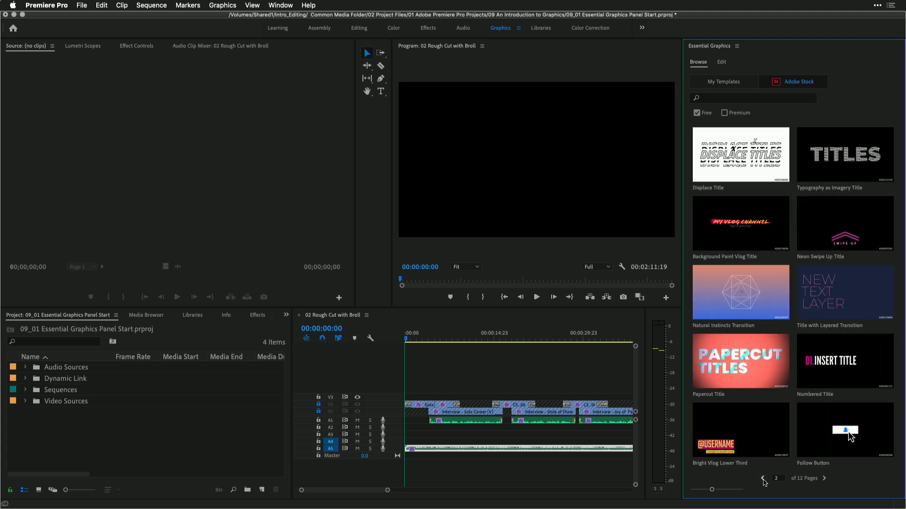
# Review the details and animation preview of the Papercut Title template, then return to the template list
pyautogui.moveTo(715, 370)
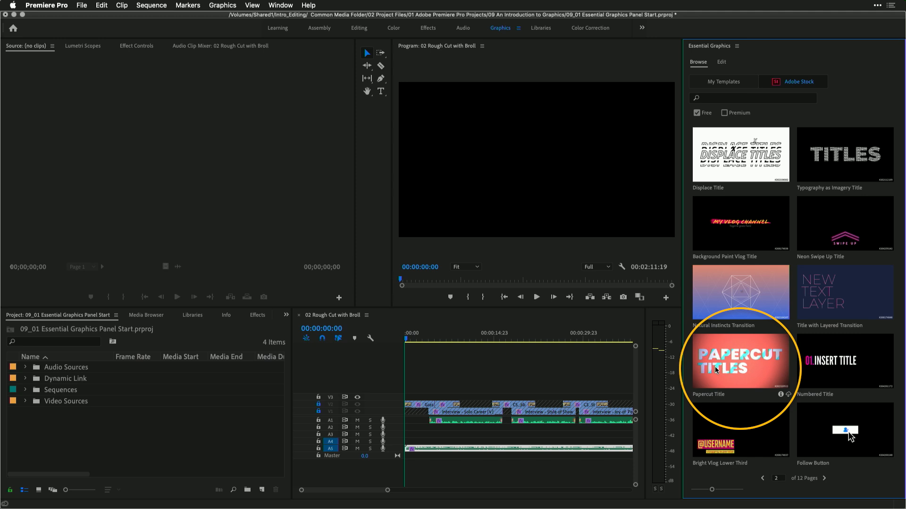
pyautogui.click(715, 371)
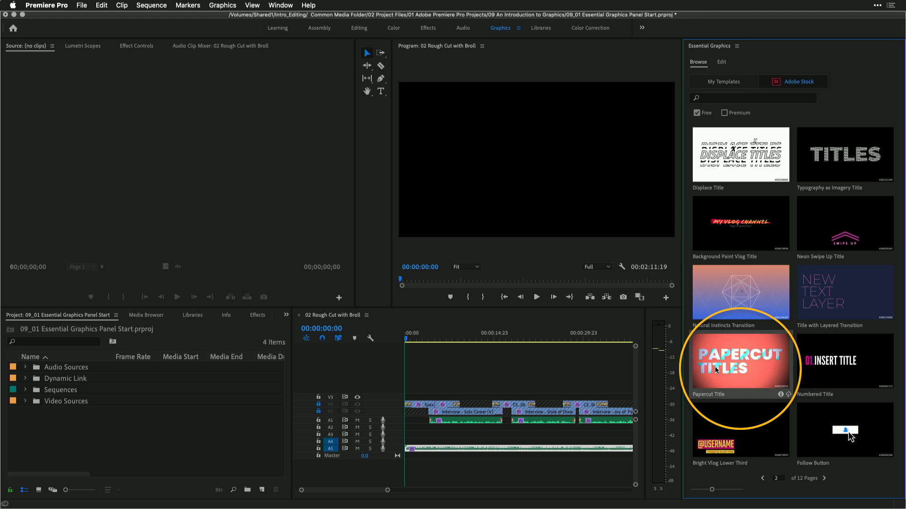
pyautogui.click(781, 395)
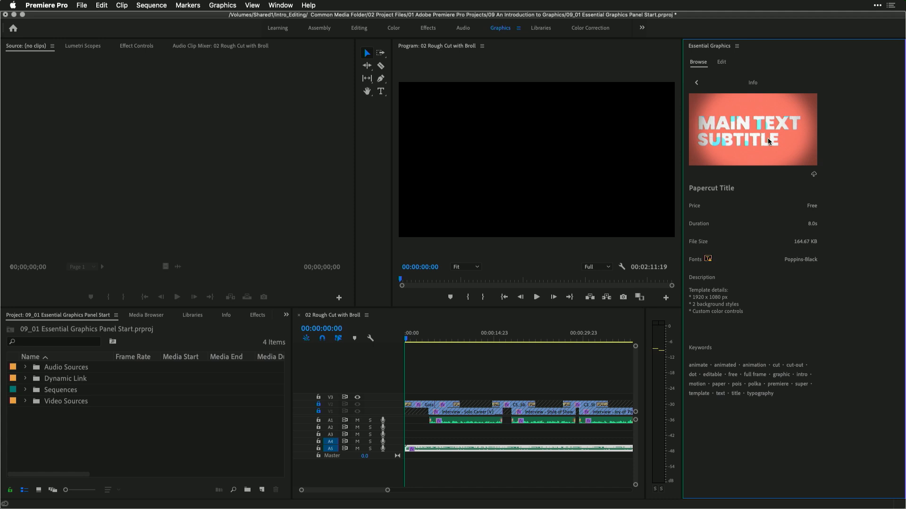
pyautogui.press('space')
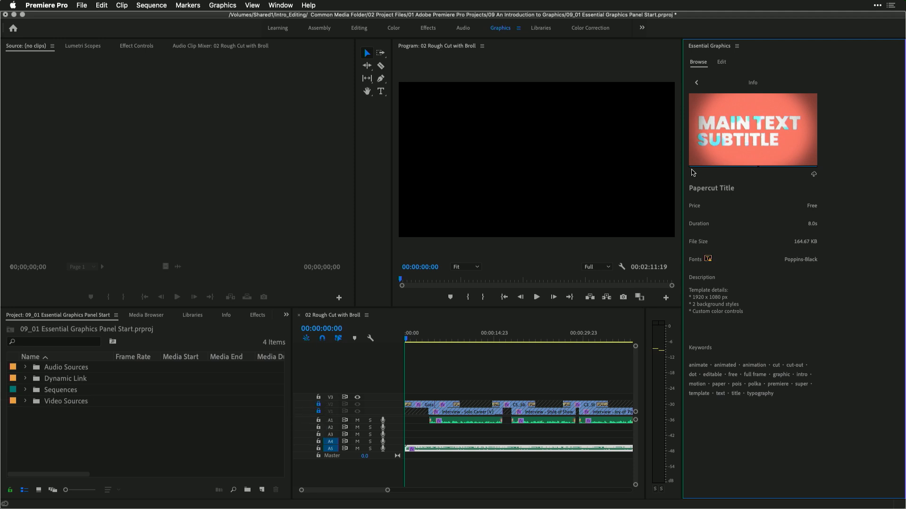
pyautogui.click(696, 83)
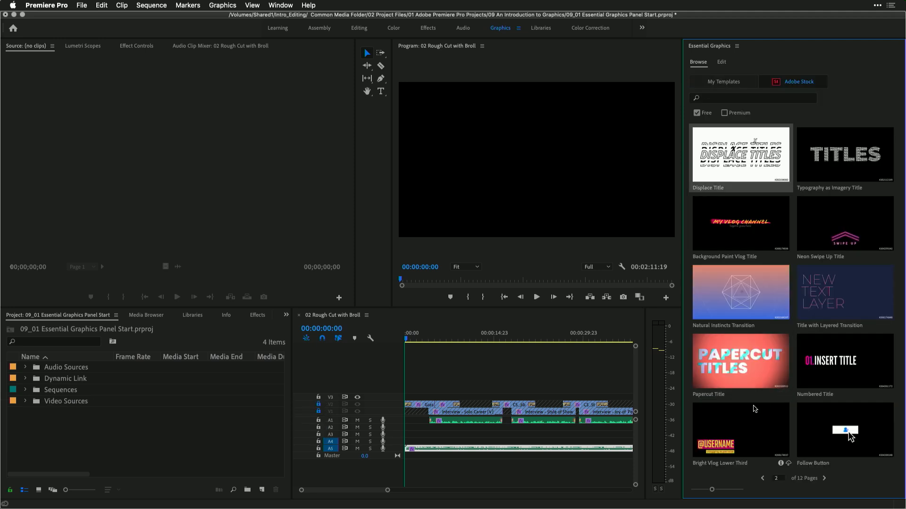
# Preview and download the Bright Vlog Lower Third template from its details, saving the project before returning to the template list
pyautogui.click(745, 430)
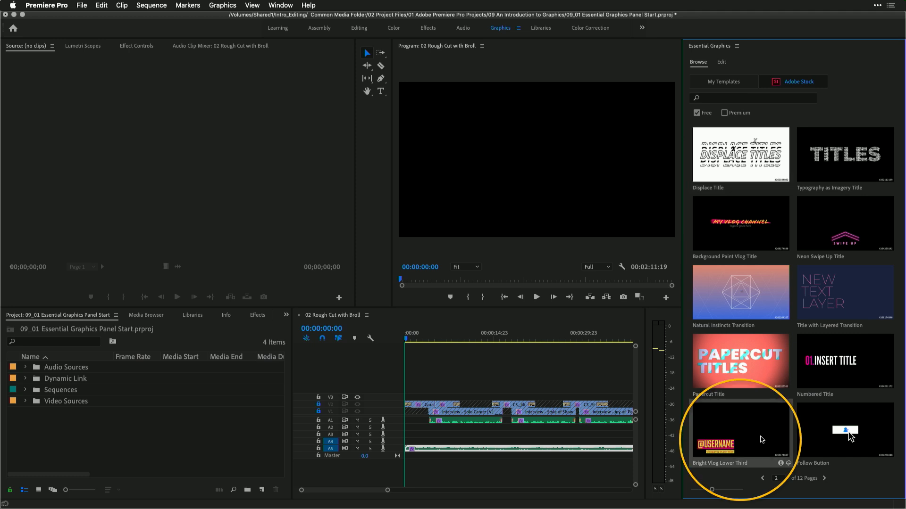
pyautogui.click(780, 464)
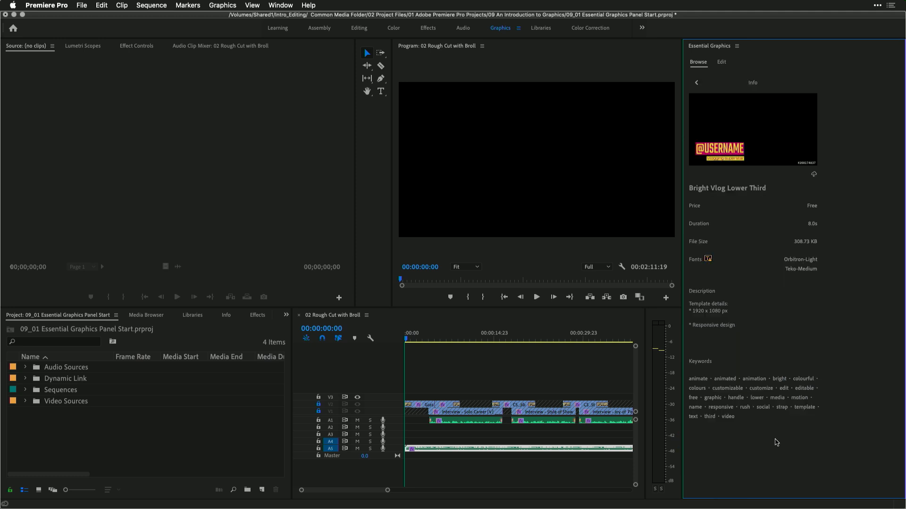
pyautogui.click(712, 157)
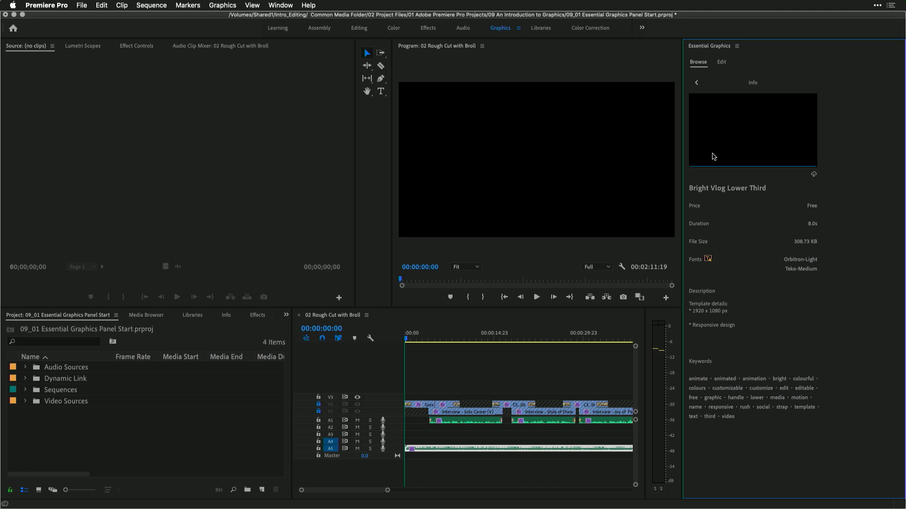
pyautogui.click(814, 174)
pyautogui.press('super+s')
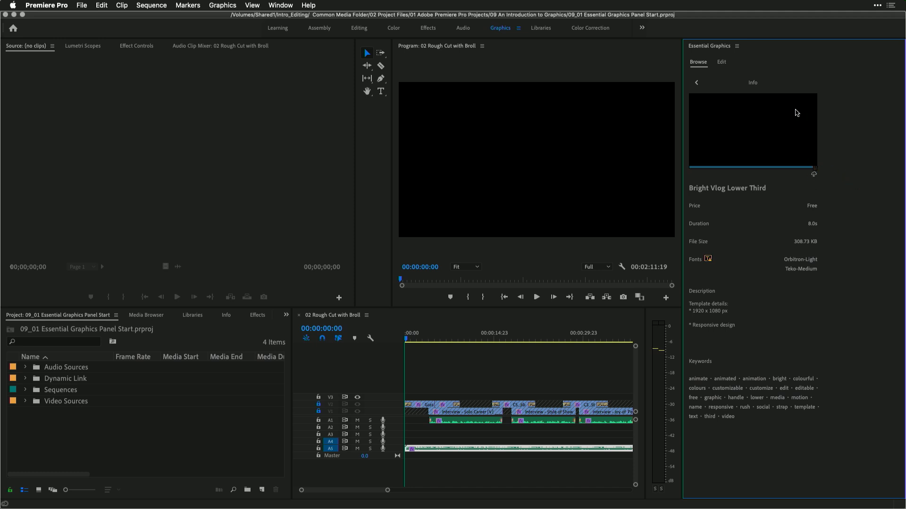
pyautogui.click(697, 83)
pyautogui.click(740, 437)
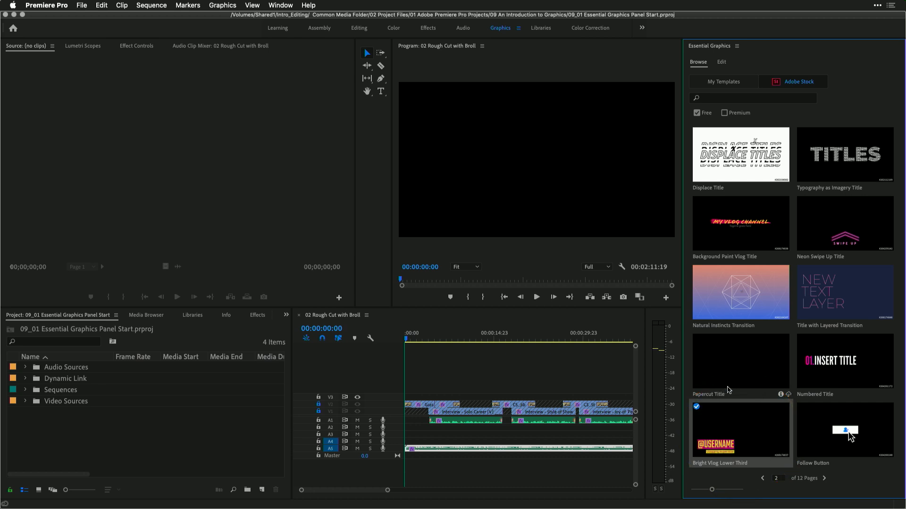
# Find and select the Bright Vlog Lower Third template among the locally installed templates
pyautogui.click(723, 85)
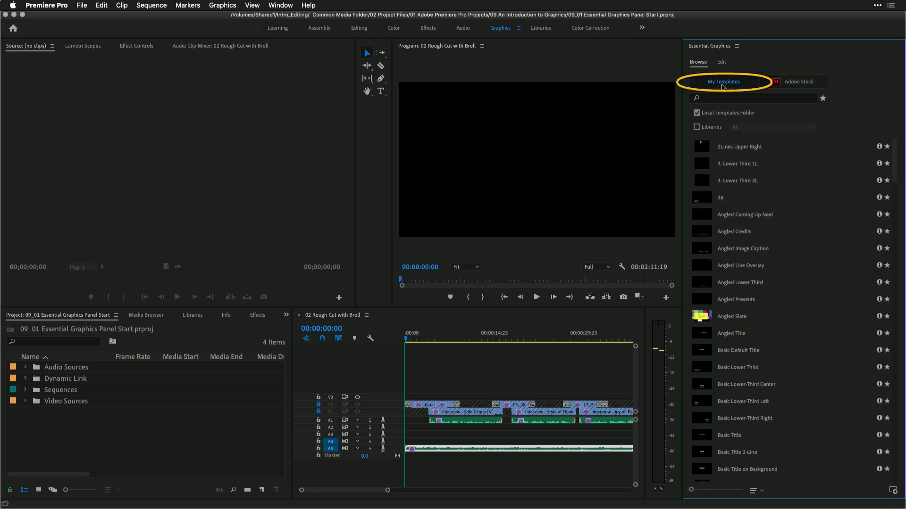
pyautogui.scroll(-10, 753, 287)
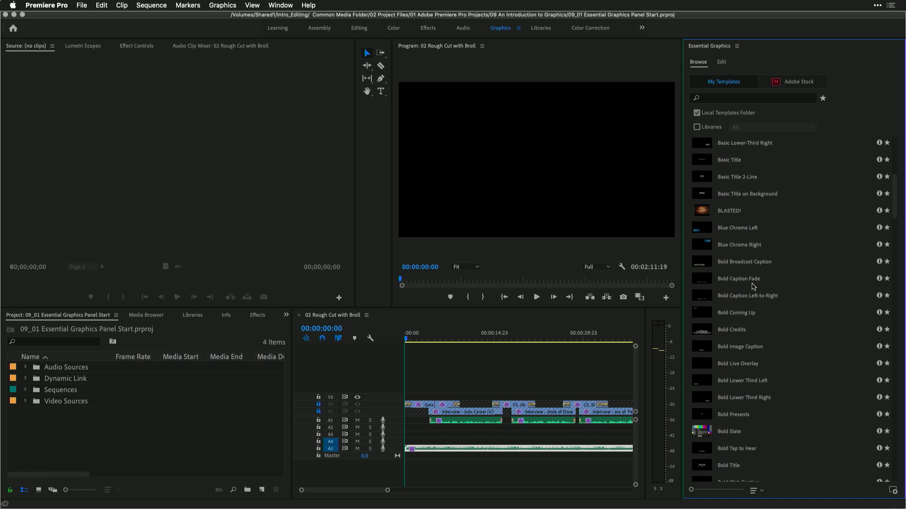
pyautogui.scroll(-6, 753, 286)
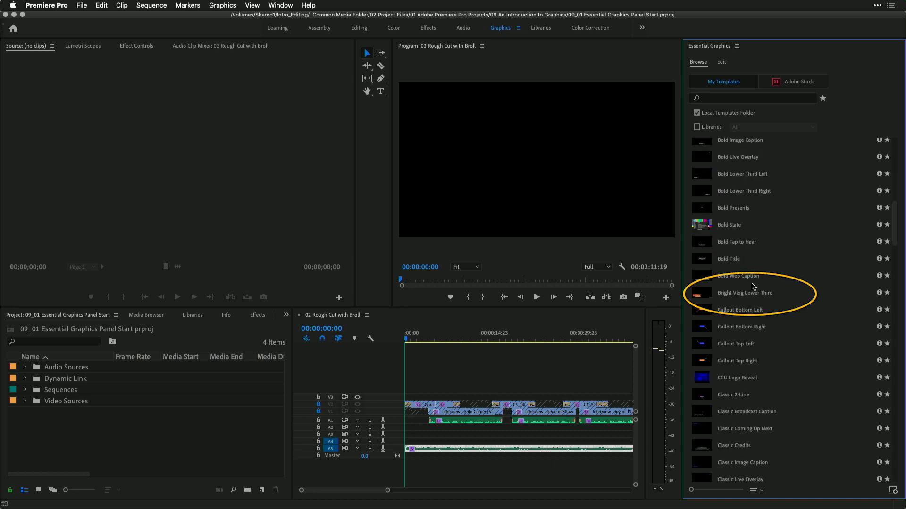
pyautogui.click(754, 297)
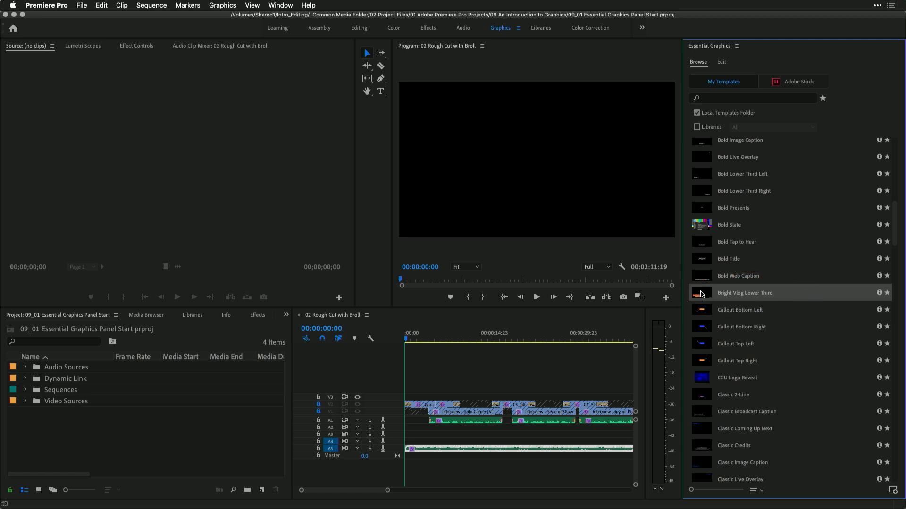
# Unlock track V2 and move the first three B-roll clips up to track V3
pyautogui.click(349, 431)
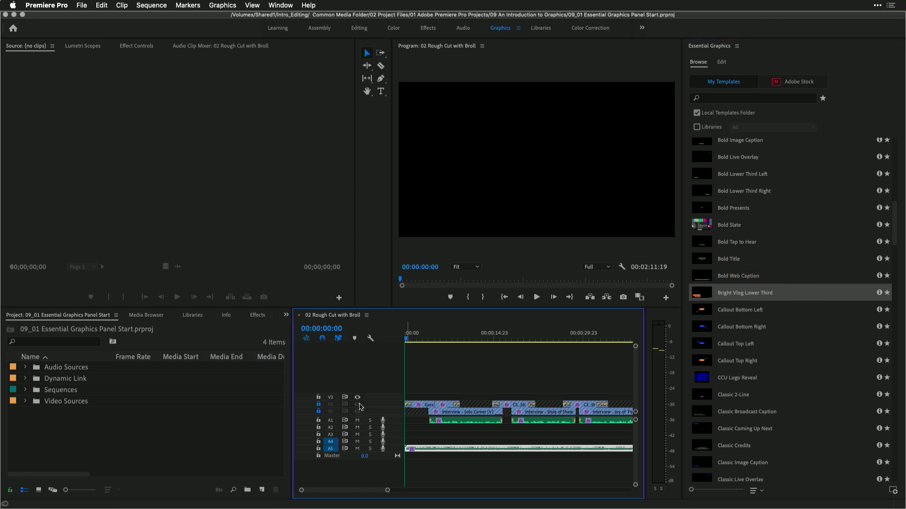
pyautogui.click(318, 404)
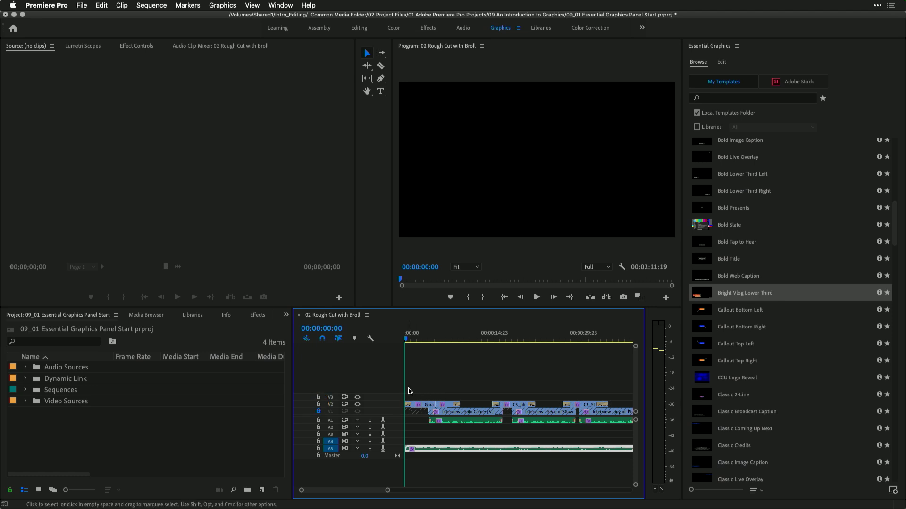
pyautogui.moveTo(409, 391); pyautogui.dragTo(539, 407)
pyautogui.hotkey('alt', 'Up')
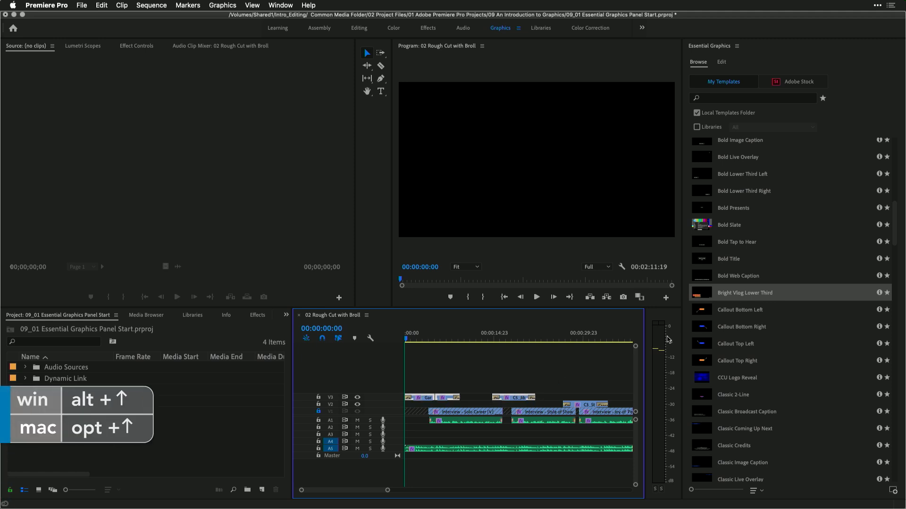
# Add the Bright Vlog Lower Third template to V2 above the first interview clip and position the playhead over it
pyautogui.moveTo(702, 293); pyautogui.dragTo(456, 411)
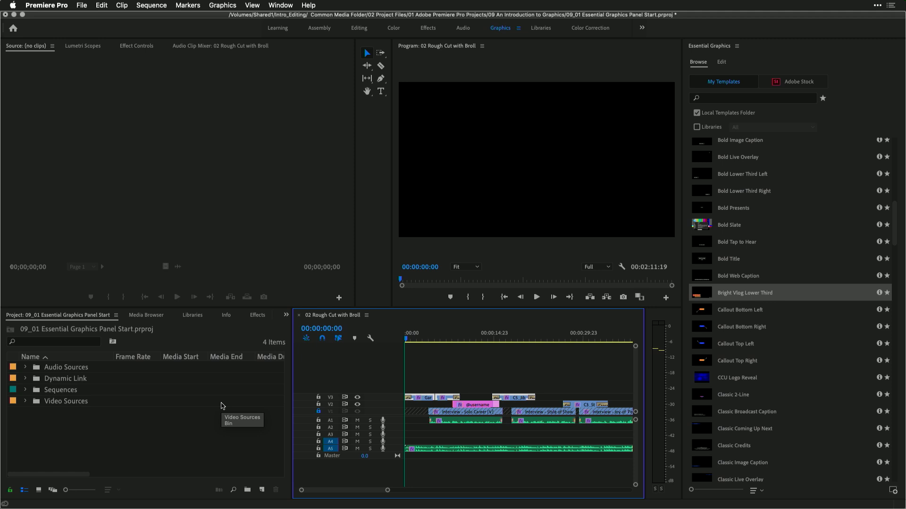
pyautogui.click(478, 336)
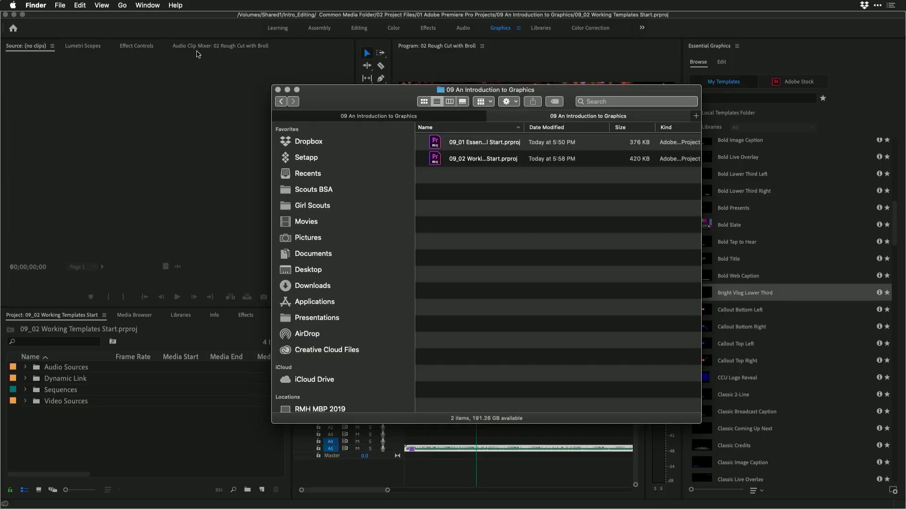
pyautogui.click(176, 125)
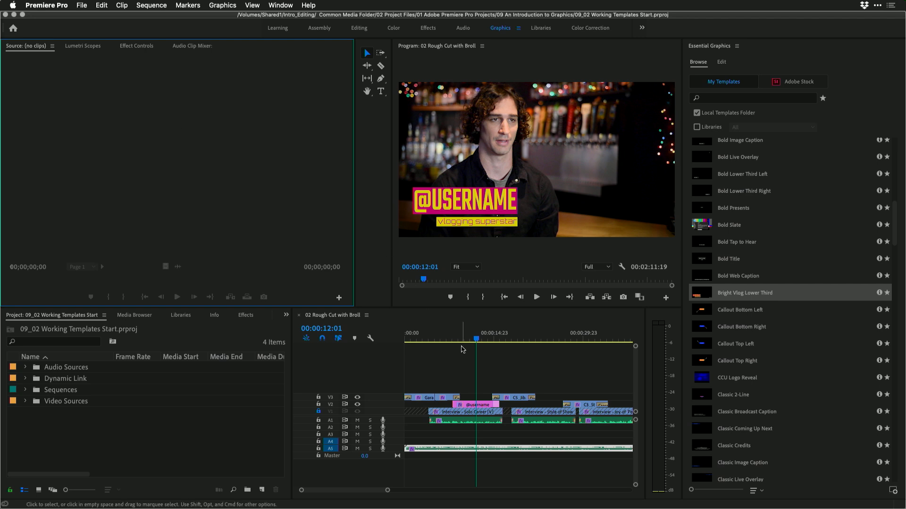
pyautogui.click(464, 349)
pyautogui.click(475, 405)
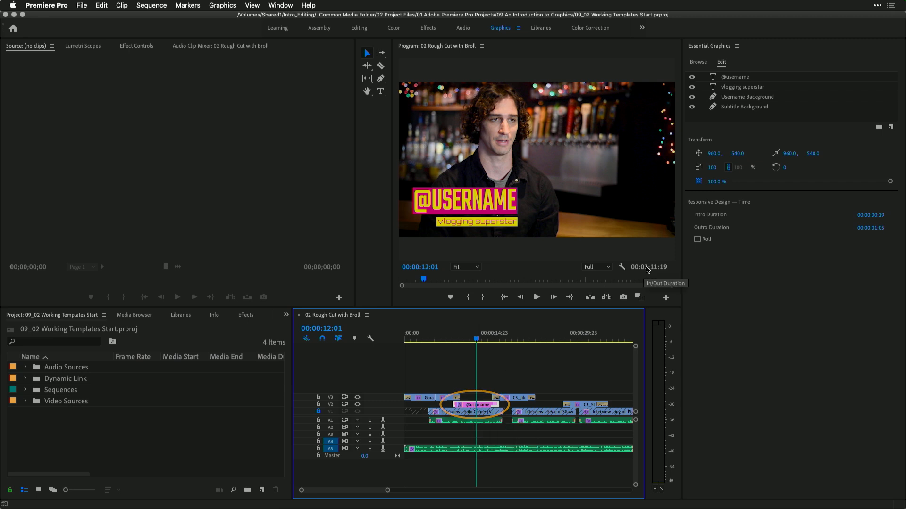
pyautogui.click(692, 77)
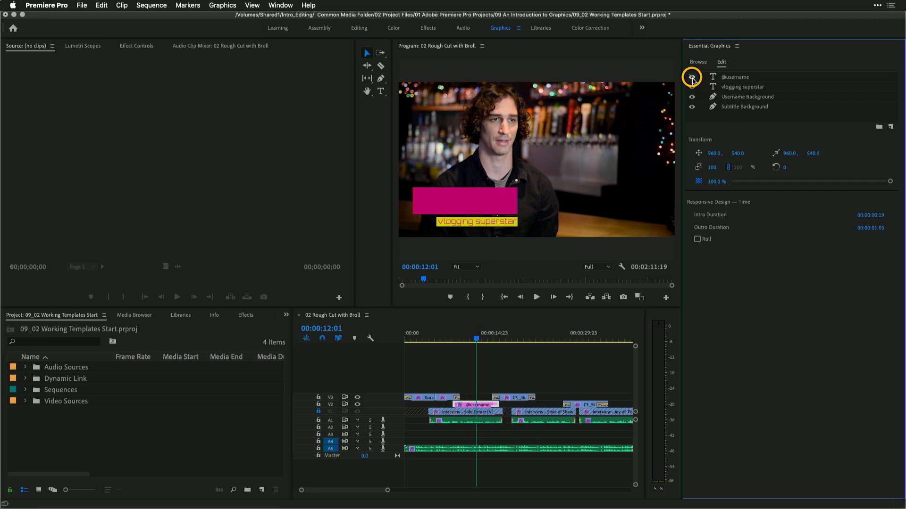
pyautogui.click(692, 77)
pyautogui.click(692, 77)
pyautogui.click(692, 77)
pyautogui.click(692, 87)
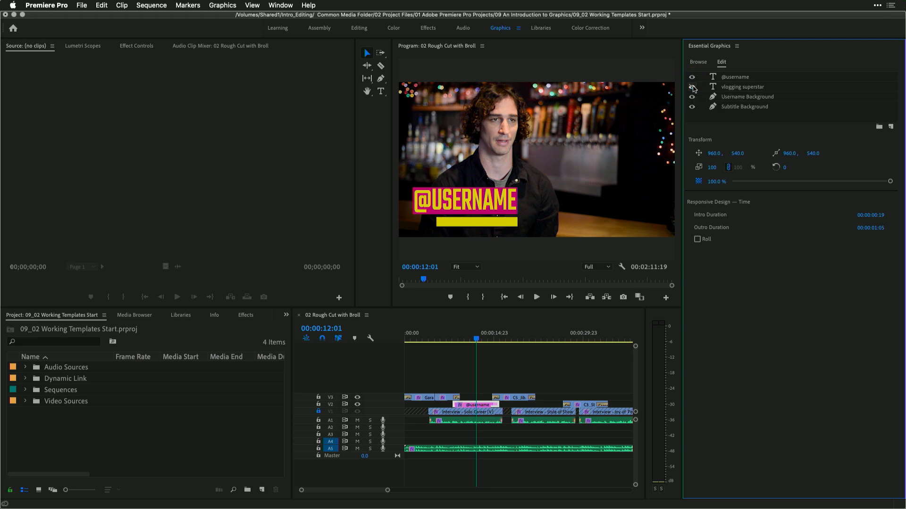
pyautogui.click(692, 87)
pyautogui.click(692, 98)
pyautogui.click(692, 97)
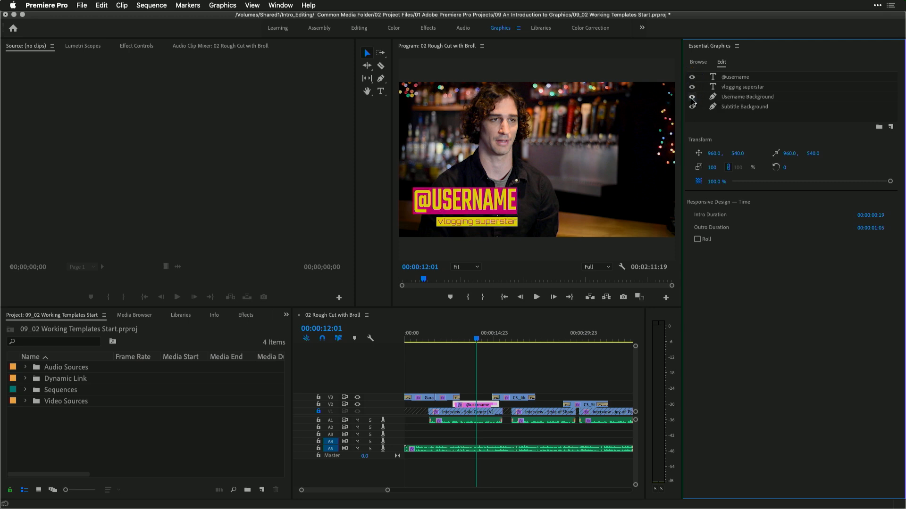
# Set the fill colour of the Username Background layer to blue 0025C1
pyautogui.click(735, 97)
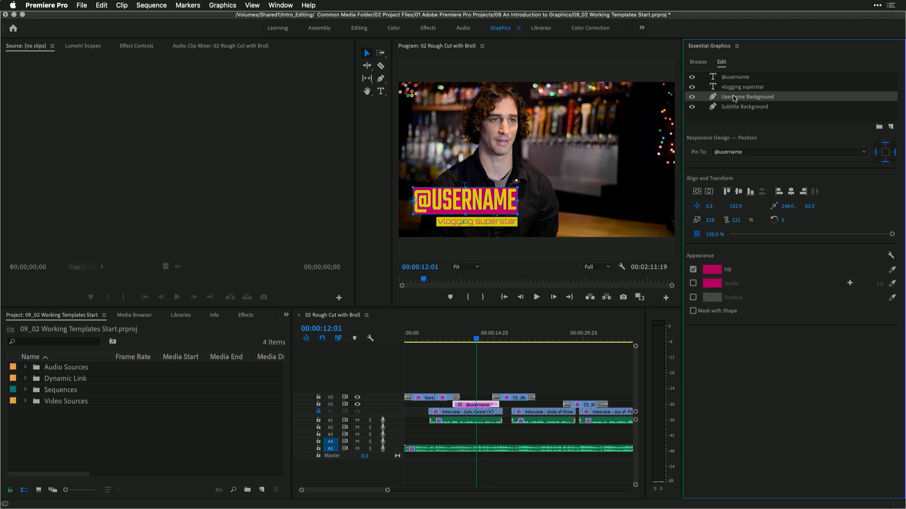
pyautogui.click(712, 270)
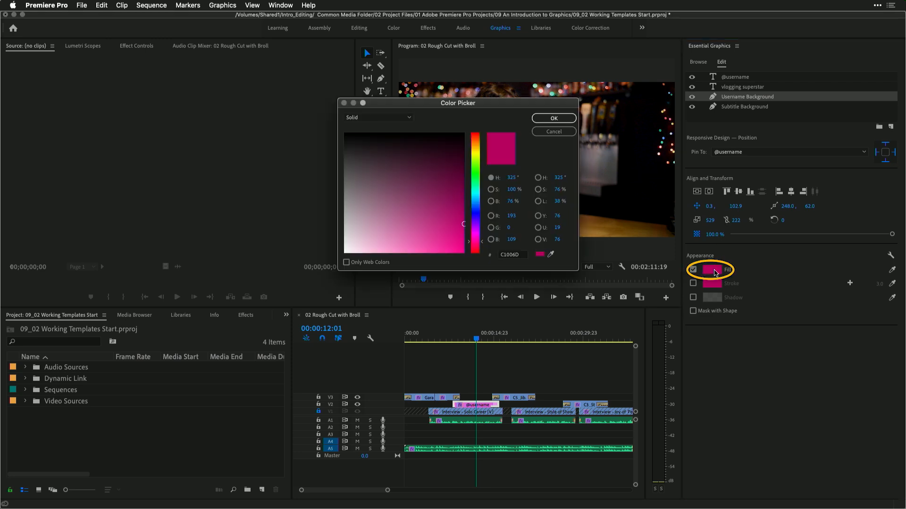
pyautogui.click(477, 210)
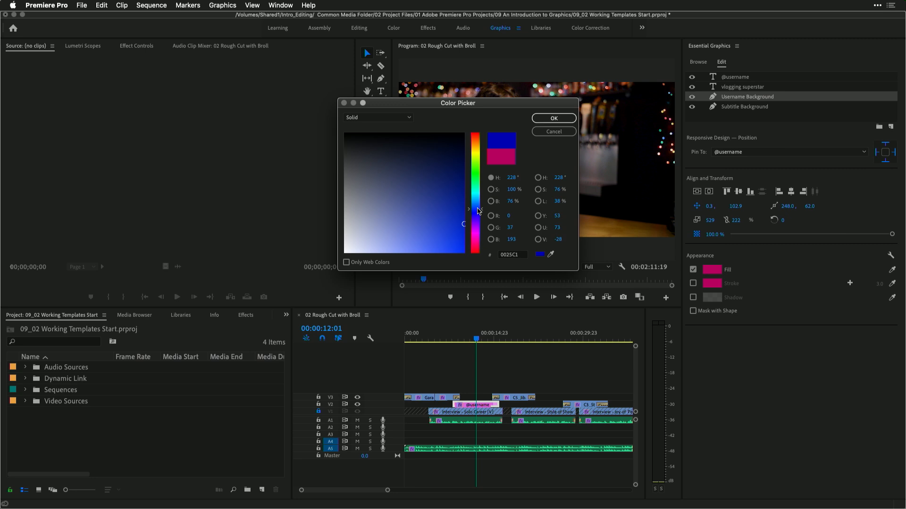
pyautogui.click(548, 118)
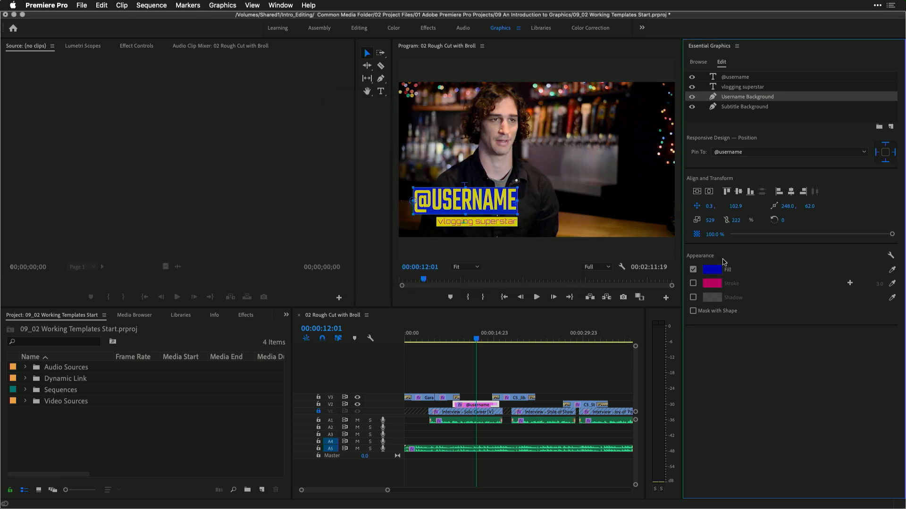
# Set the vlogging superstar text's fill to blue 0025C1 by sampling the username background in the Program monitor
pyautogui.click(729, 77)
pyautogui.click(731, 86)
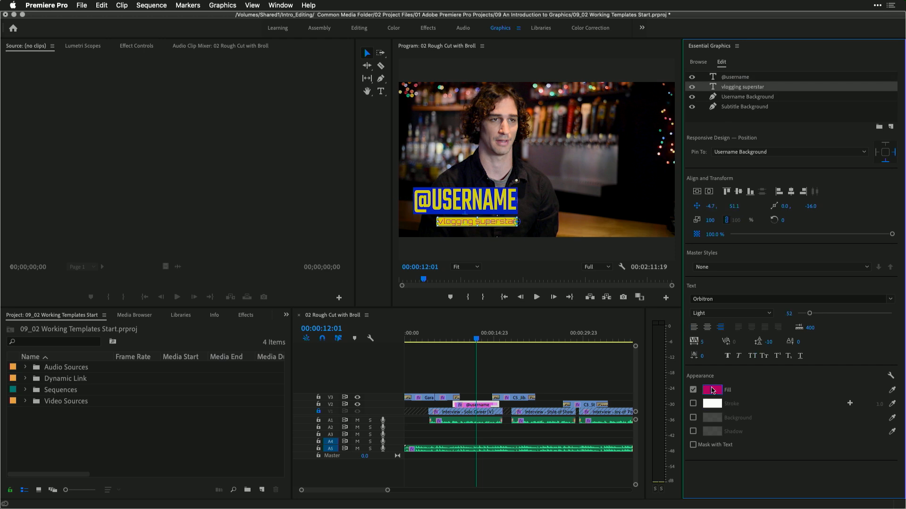
pyautogui.click(712, 389)
pyautogui.moveTo(493, 187); pyautogui.dragTo(338, 202)
pyautogui.click(393, 339)
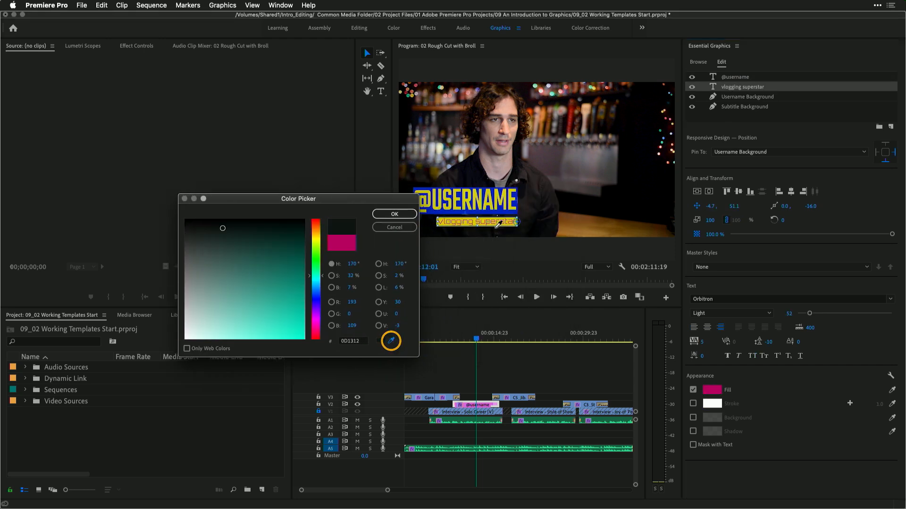
pyautogui.click(499, 210)
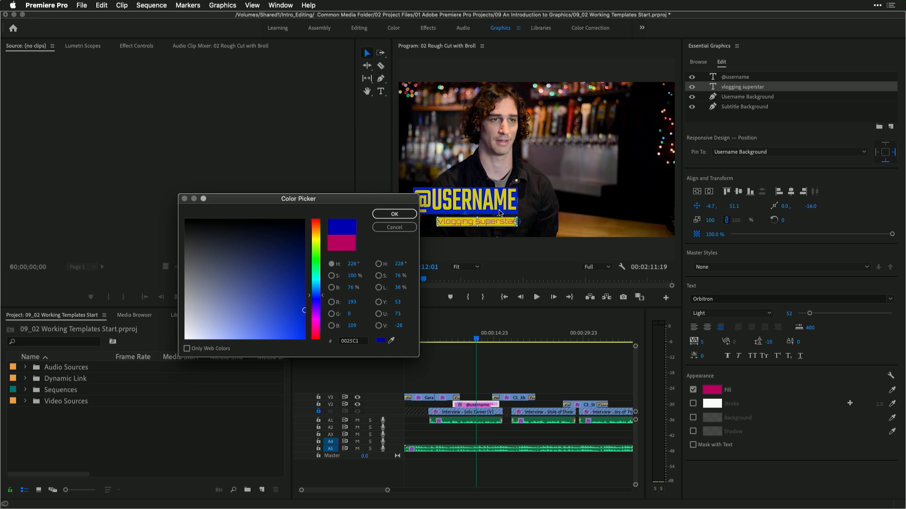
pyautogui.click(394, 214)
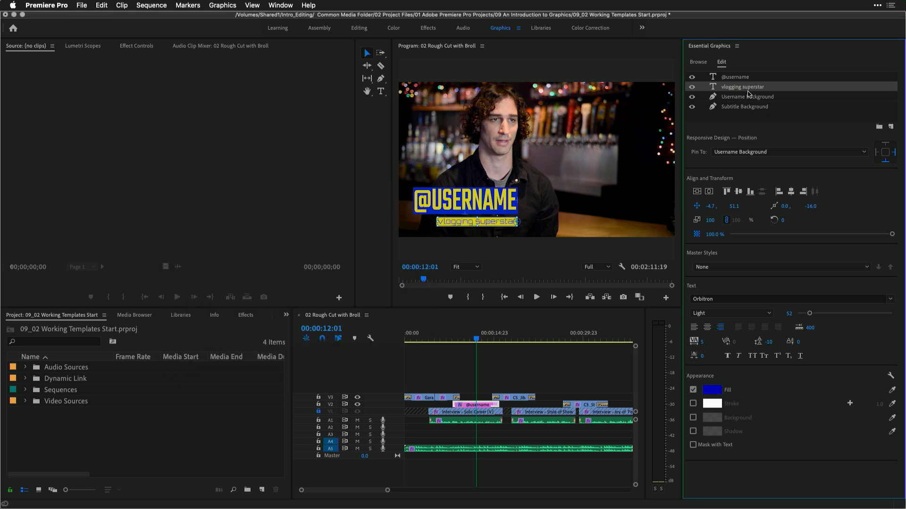
pyautogui.click(735, 78)
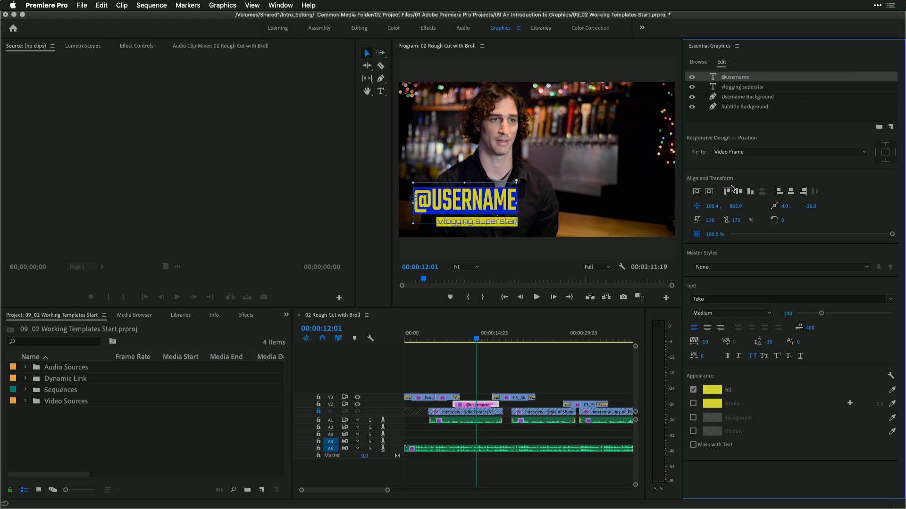
pyautogui.doubleClick(730, 79)
pyautogui.click(441, 203)
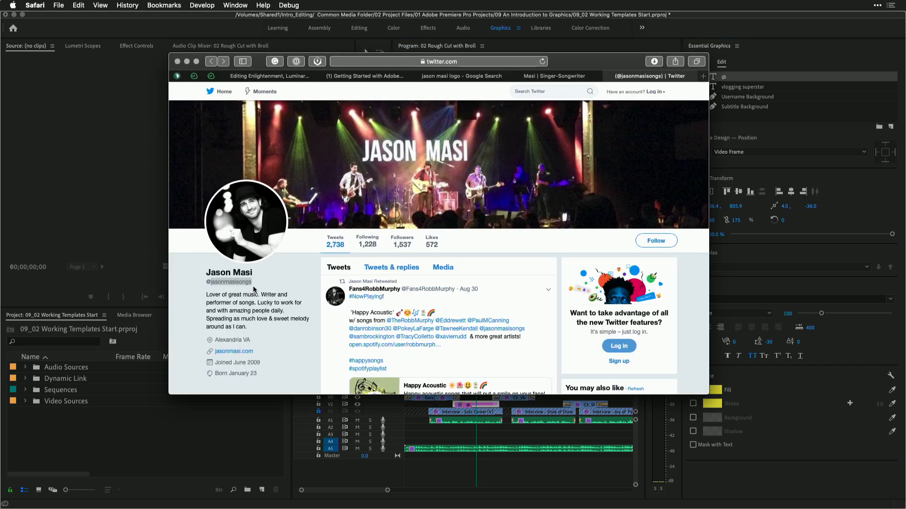
pyautogui.press('super+Tab')
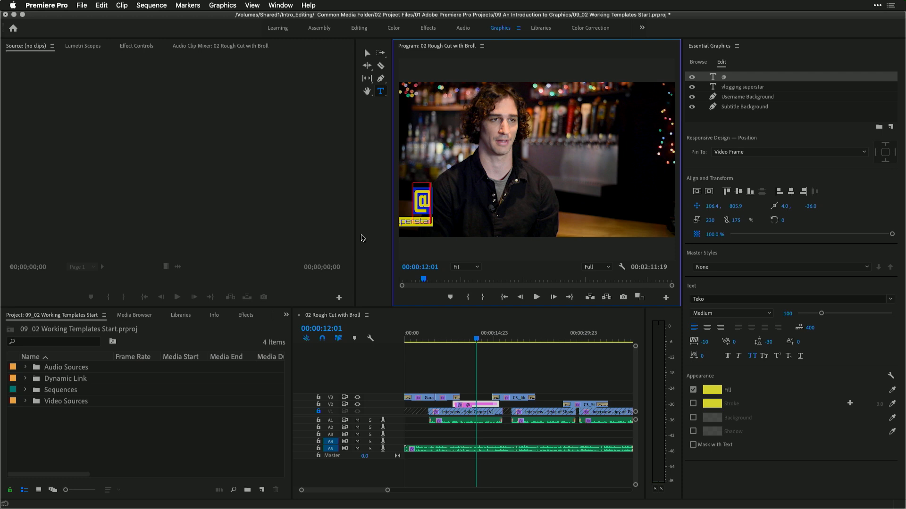
pyautogui.write('jasonmasisongs')
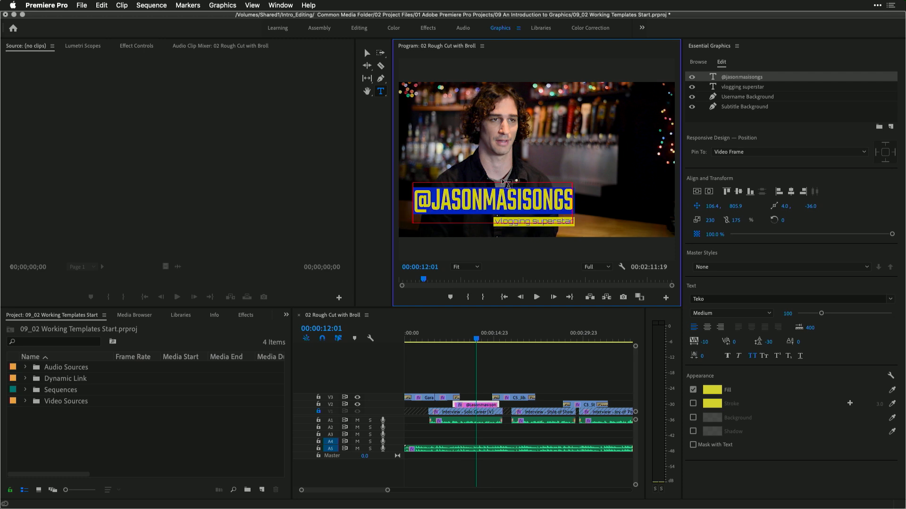
pyautogui.click(711, 117)
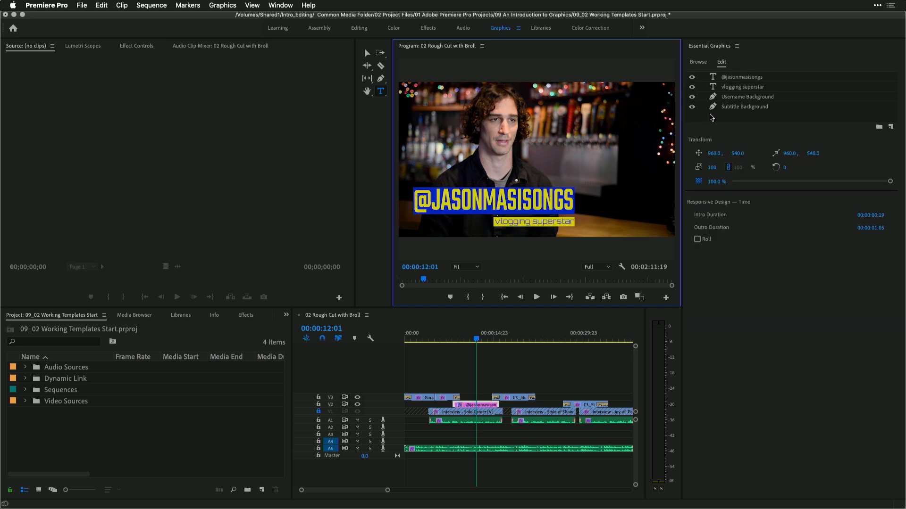
# Replace the vlogging superstar text with the musician's full name followed by "| Musician"
pyautogui.click(739, 88)
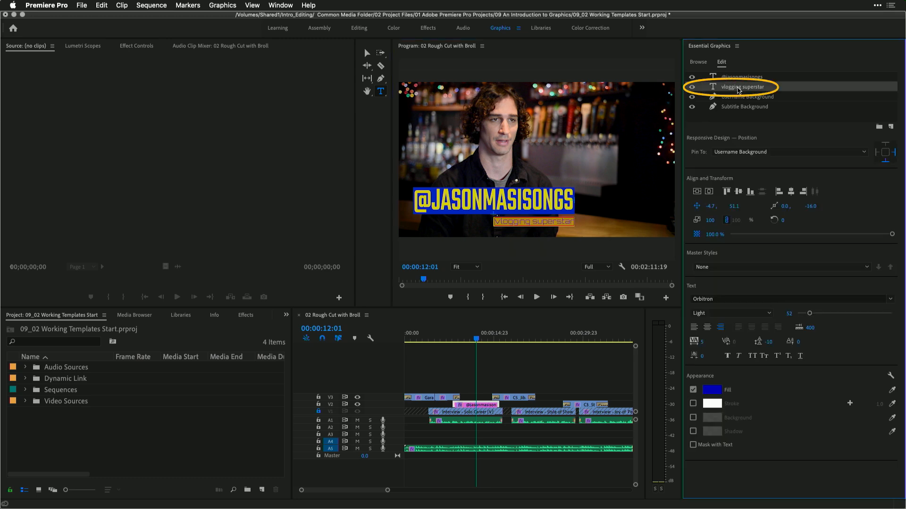
pyautogui.write('Ja')
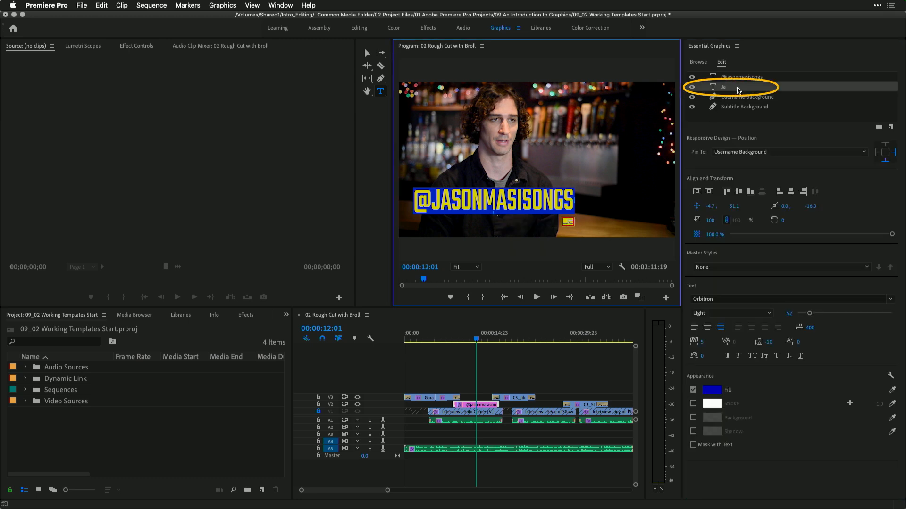
pyautogui.write('son')
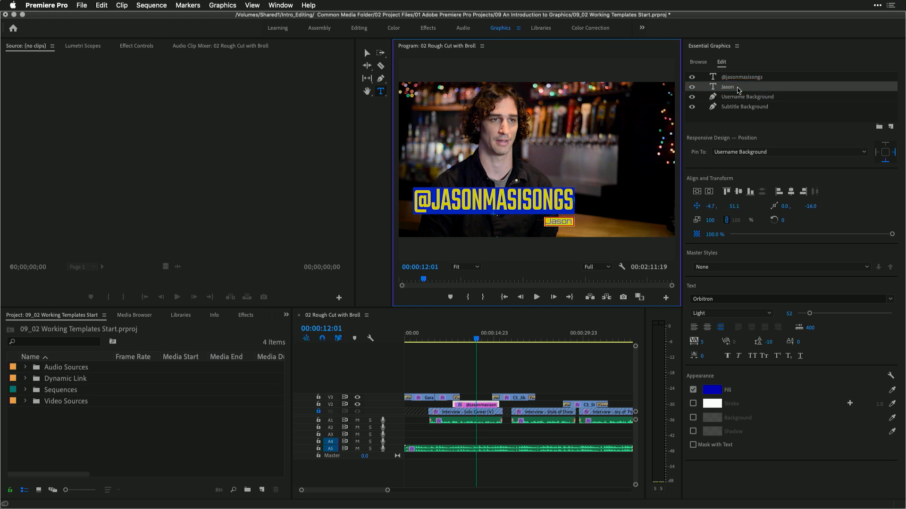
pyautogui.write(' Masi | Musician')
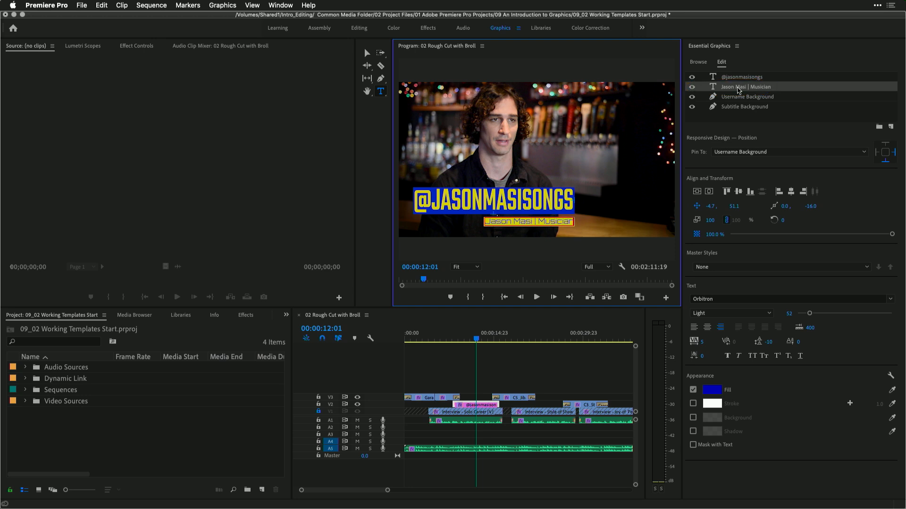
pyautogui.click(566, 439)
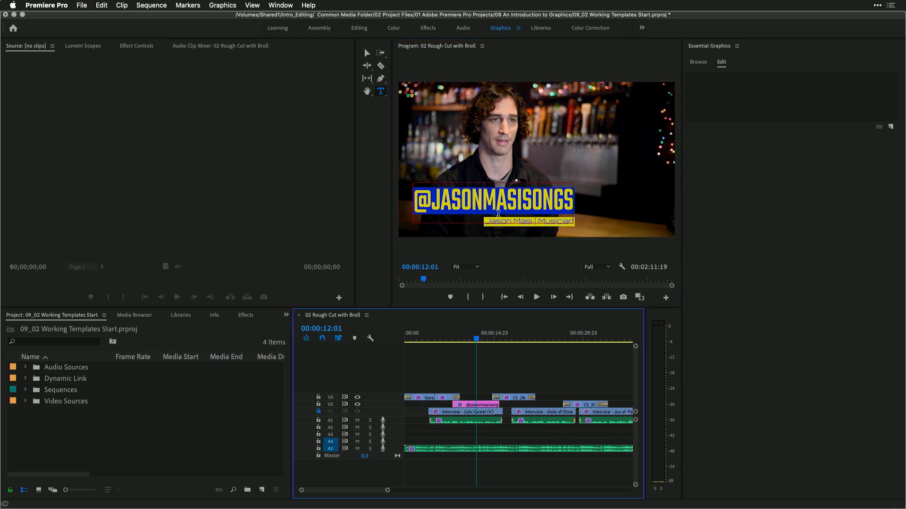
# Play the sequence from 00:00:06:00 to review how the lower third enters over the interview
pyautogui.click(441, 332)
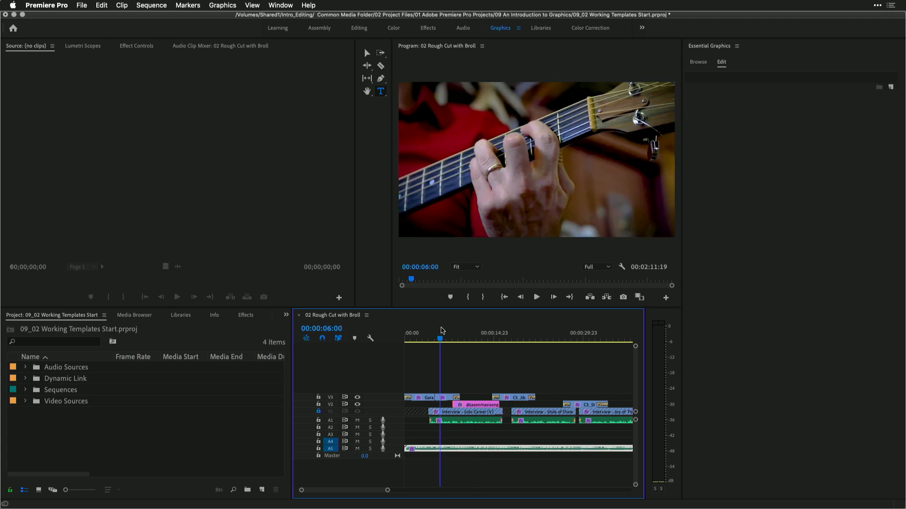
pyautogui.press('space')
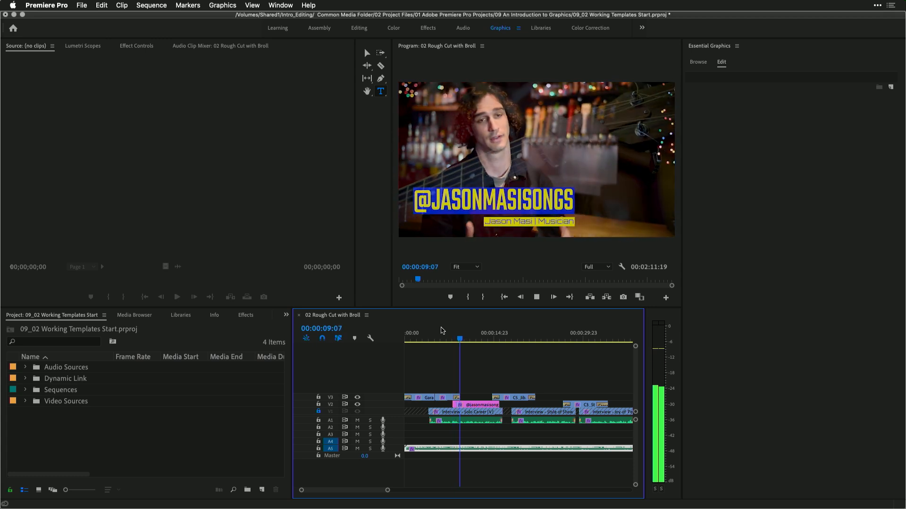
pyautogui.press('space')
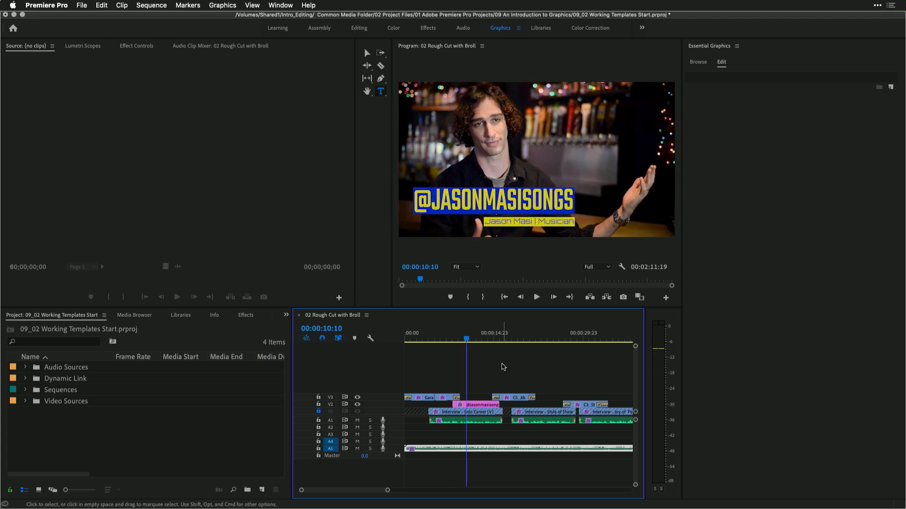
# Nudge the lower-third clip on V2 later, frame by frame, toward the end of the preceding V3 transition and preview its entrance
pyautogui.press('=')
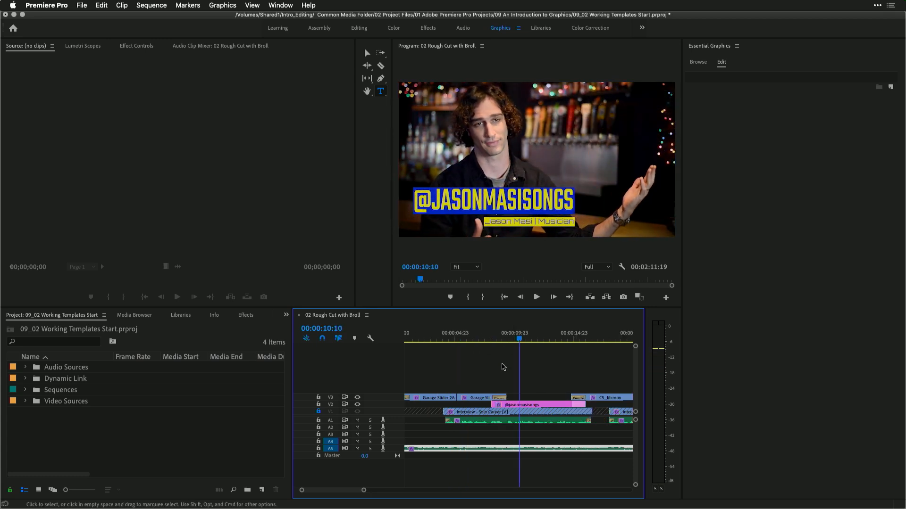
pyautogui.click(516, 405)
pyautogui.moveTo(517, 406); pyautogui.dragTo(522, 411)
pyautogui.press('super+Right')
pyautogui.press('super+Right')
pyautogui.press('super+Right')
pyautogui.press('super+Right')
pyautogui.press('super+Right')
pyautogui.press('super+Right')
pyautogui.press('super+Right')
pyautogui.press('super+Right')
pyautogui.press('super+Right')
pyautogui.press('super+Right')
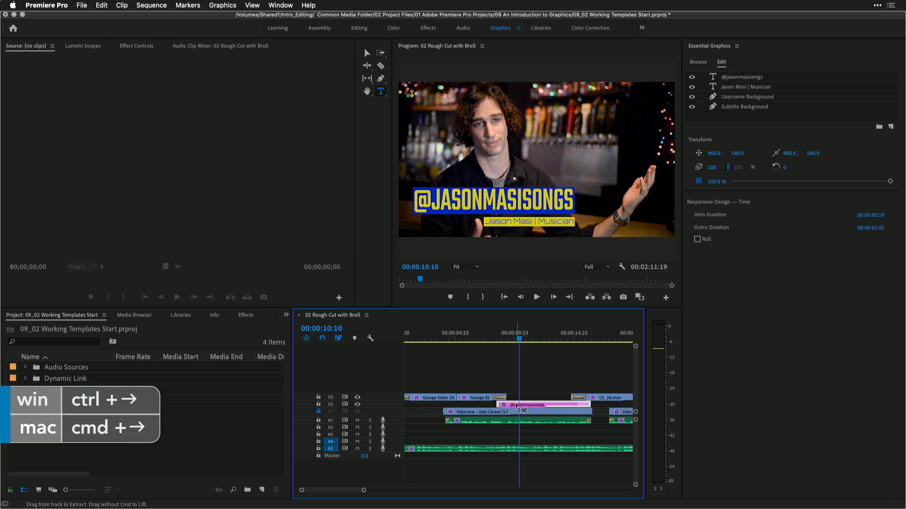
pyautogui.click(485, 335)
pyautogui.press('space')
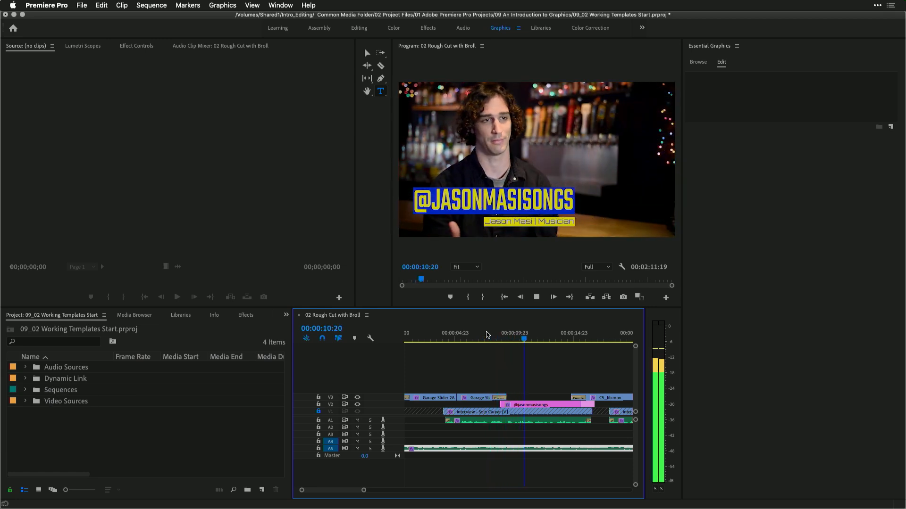
pyautogui.press('space')
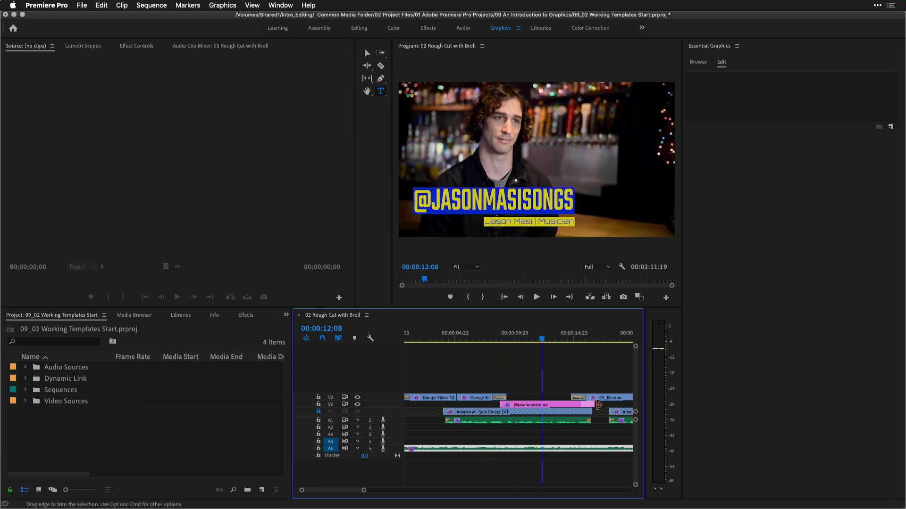
# Trim the end of the lower-third clip to slightly overlap the opening transition of the following V3 clip, and preview its exit
pyautogui.moveTo(592, 405); pyautogui.dragTo(569, 406)
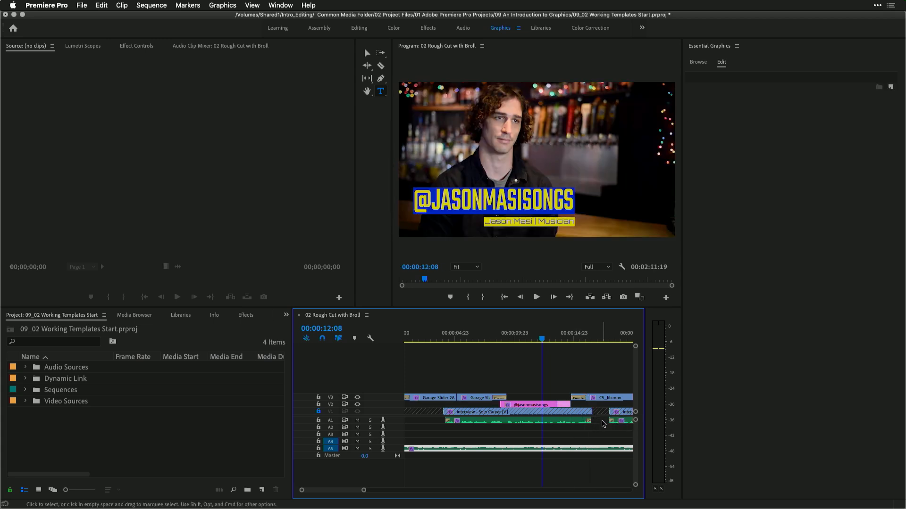
pyautogui.press('space')
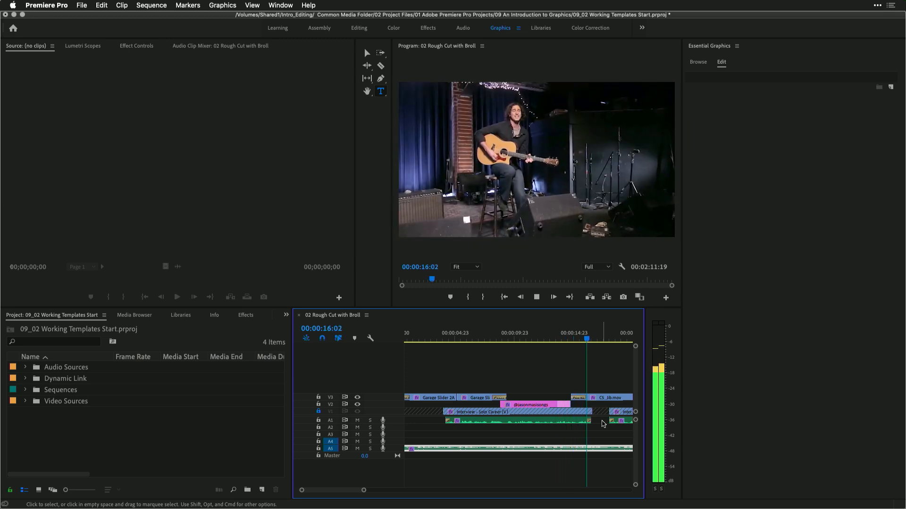
pyautogui.press('space')
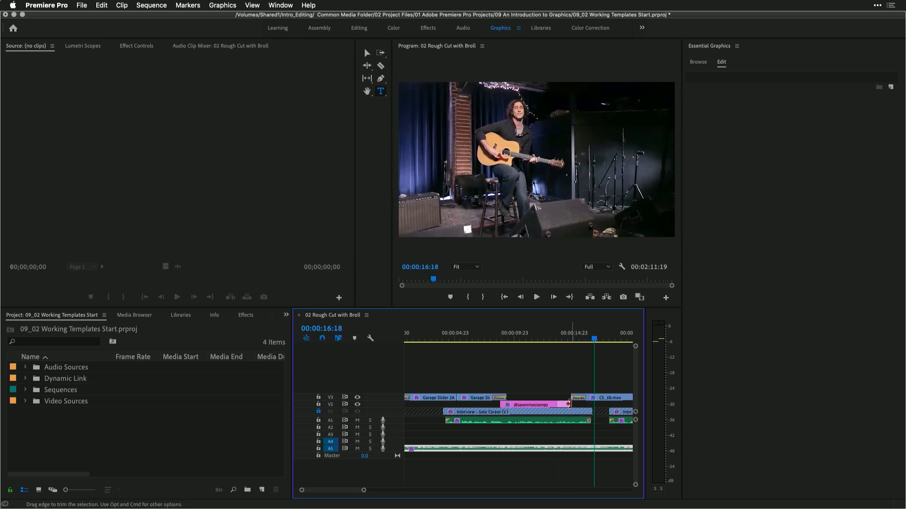
pyautogui.moveTo(568, 404); pyautogui.dragTo(575, 404)
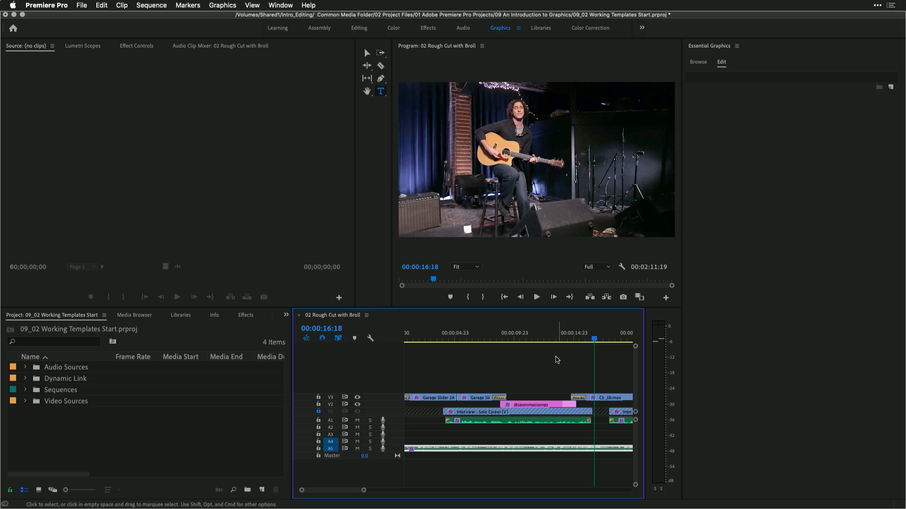
pyautogui.click(551, 336)
pyautogui.press('space')
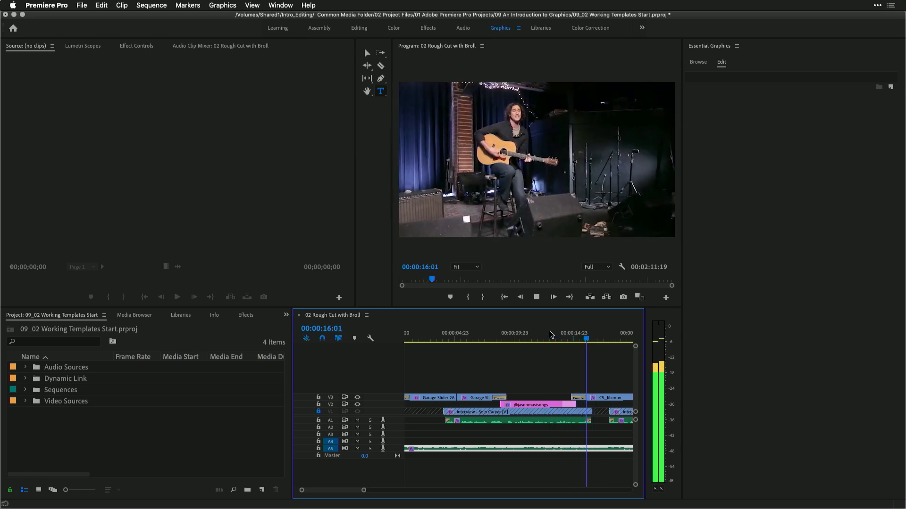
pyautogui.press('space')
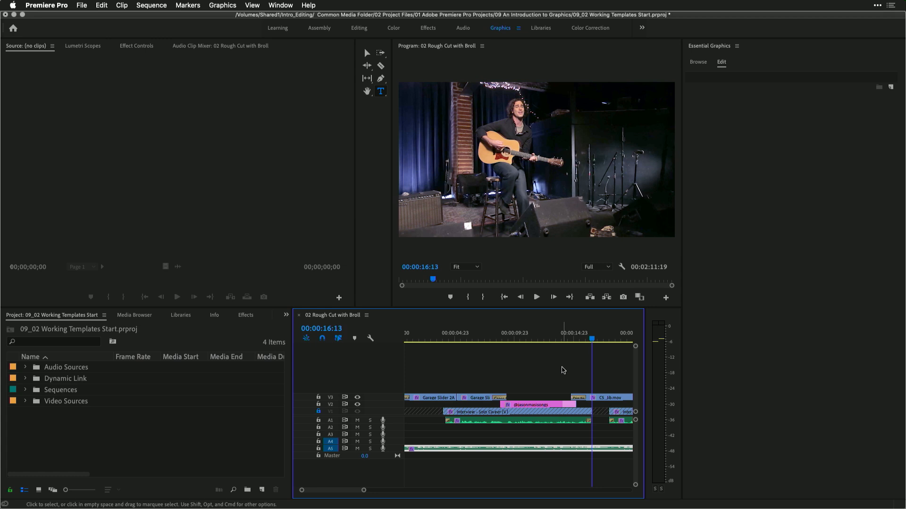
# Position the playhead at 00:01:54:18, over the final performance clip near the end of the sequence
pyautogui.hscroll(15, 562, 370)
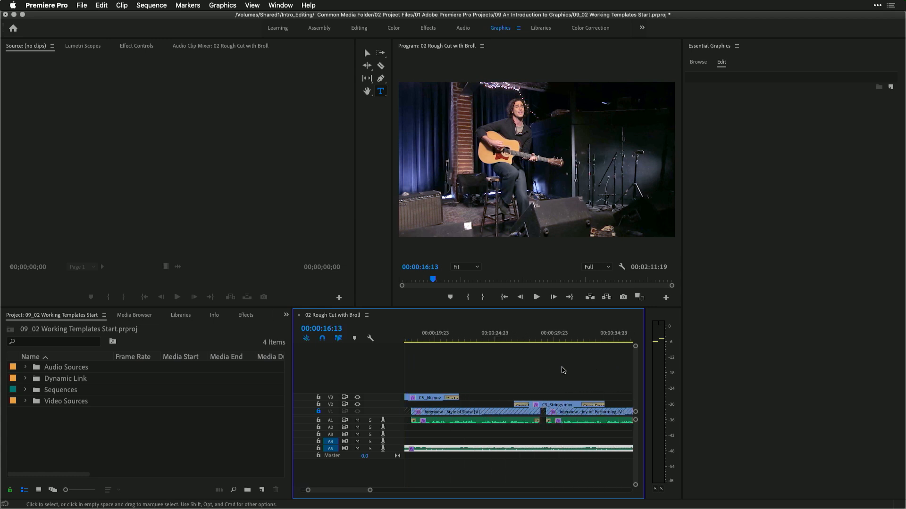
pyautogui.hscroll(20, 562, 370)
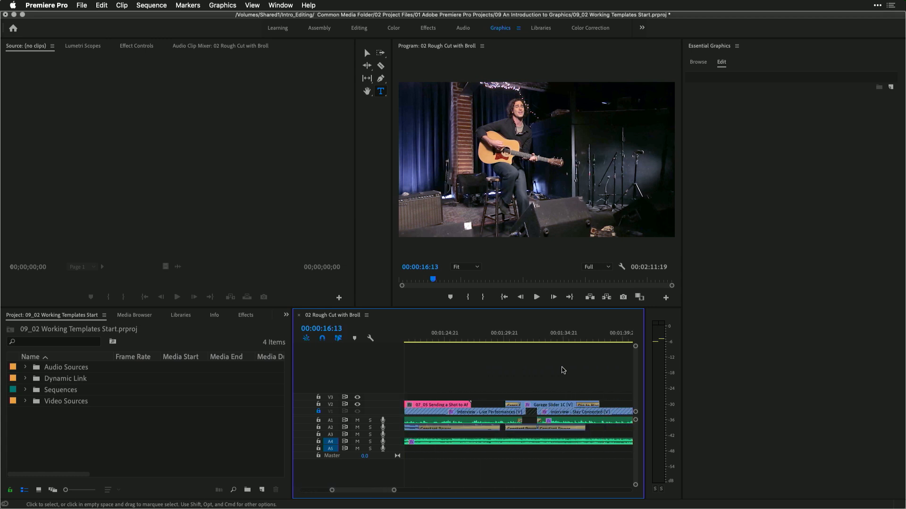
pyautogui.hscroll(-4, 562, 370)
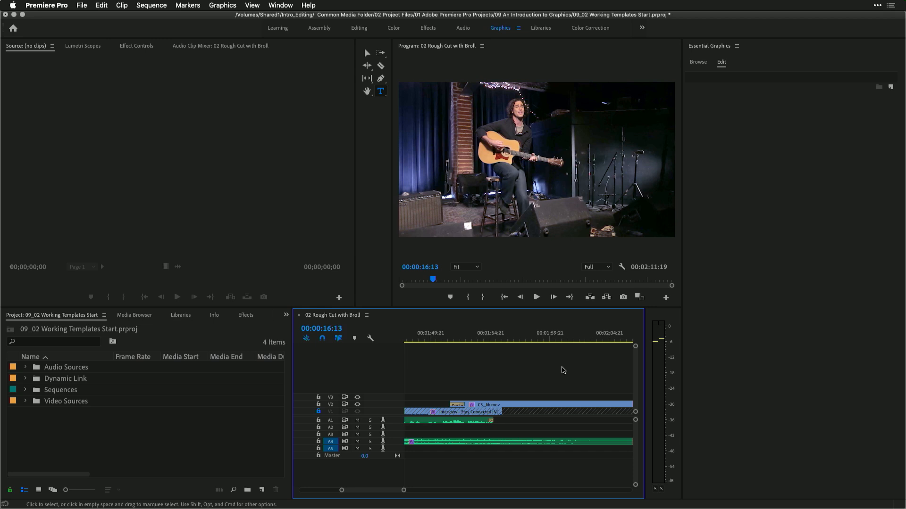
pyautogui.click(488, 333)
# Search the free Adobe Stock templates for "bright vlog" and select the Background Paint Vlog Title template
pyautogui.click(702, 64)
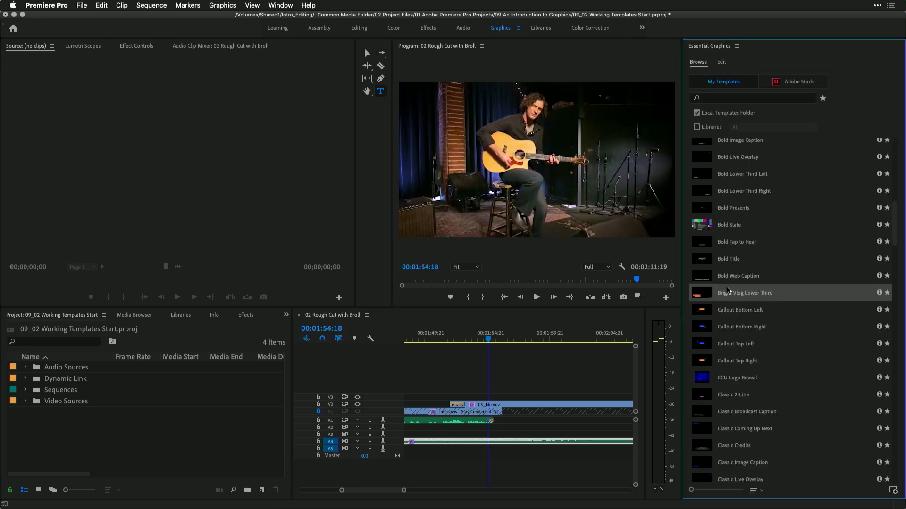
pyautogui.click(797, 81)
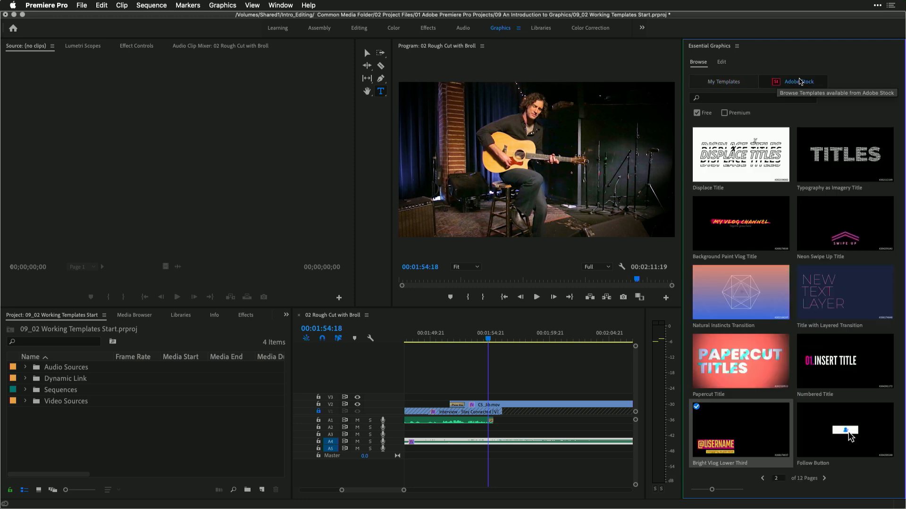
pyautogui.click(725, 98)
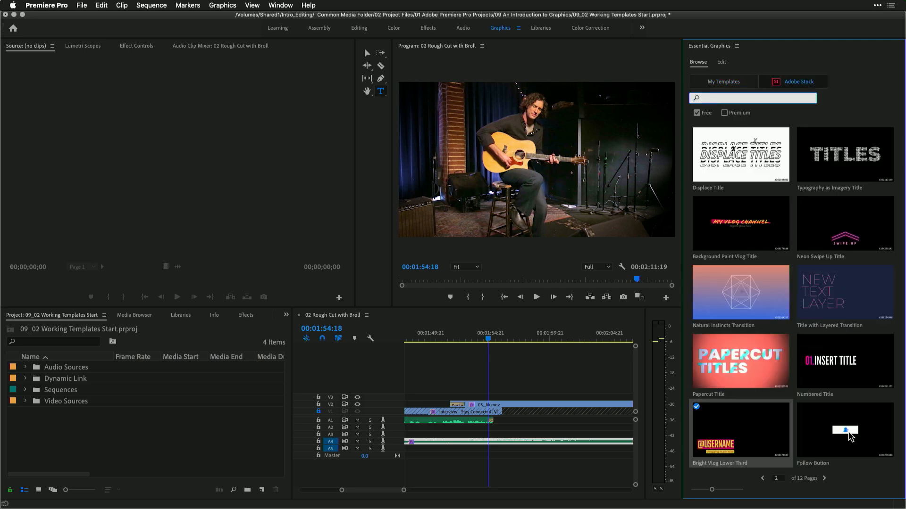
pyautogui.write('bright vlog')
pyautogui.press('Return')
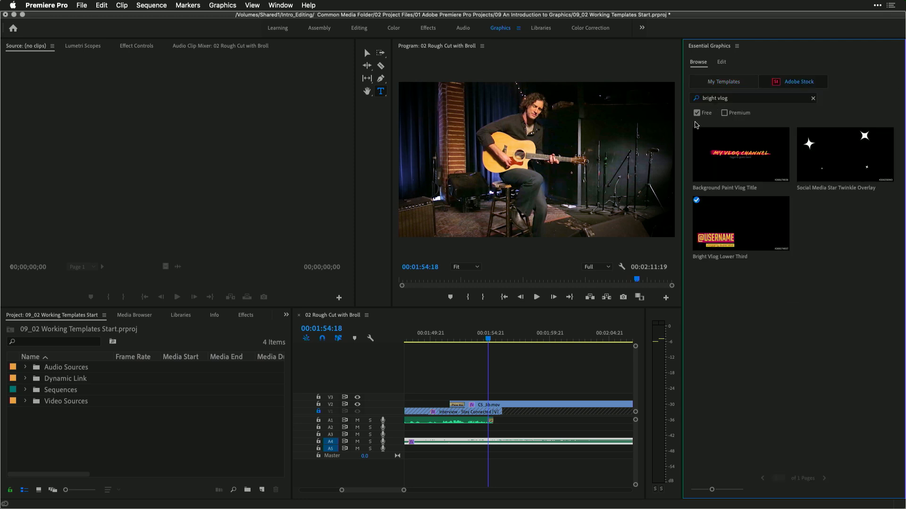
pyautogui.click(745, 157)
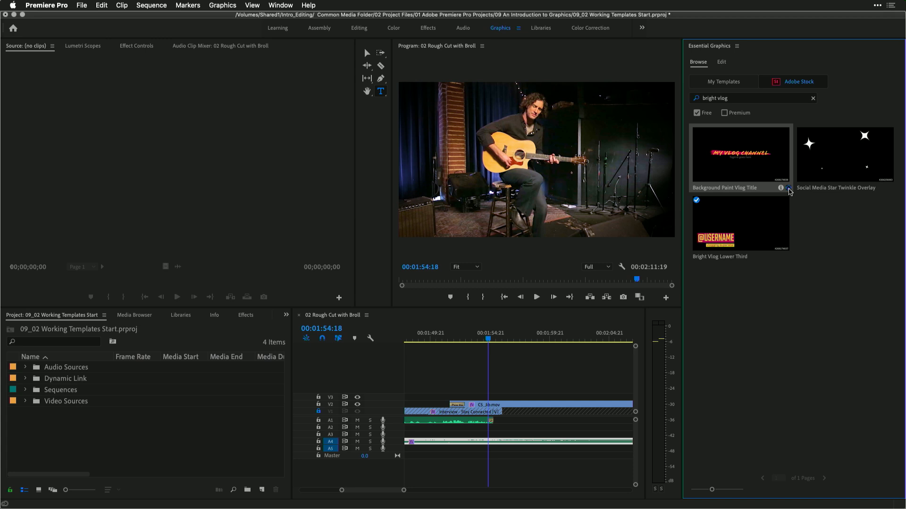
# Search the local templates for "vlog" and place Background Paint Vlog Title on V3 above the final performance clip, just after the playhead
pyautogui.click(723, 82)
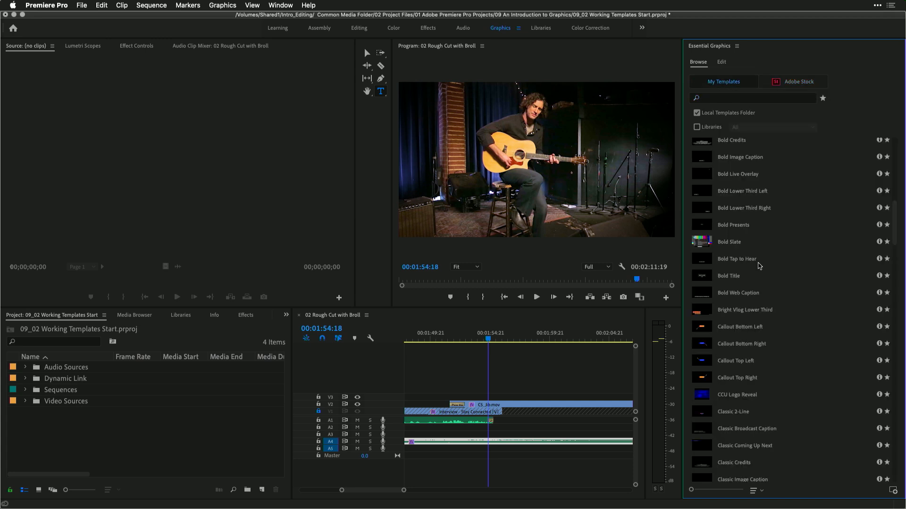
pyautogui.click(714, 99)
pyautogui.write('vlog')
pyautogui.press('Return')
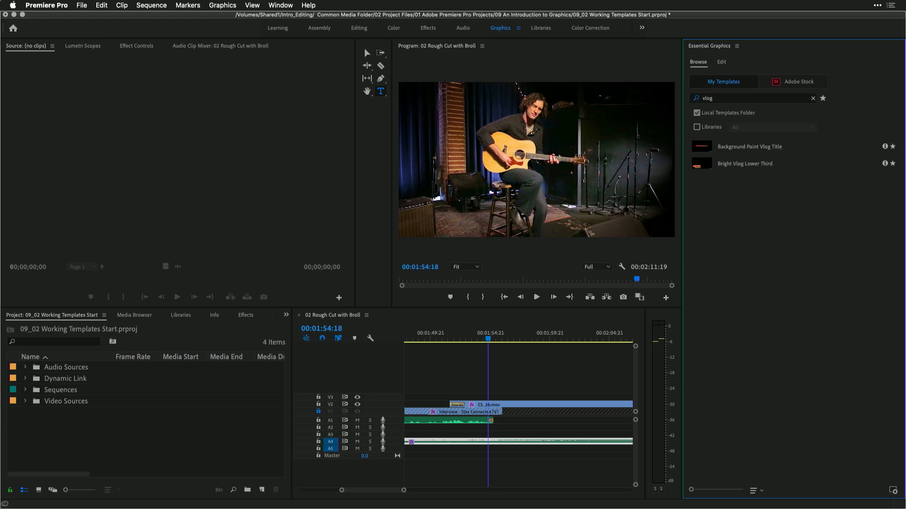
pyautogui.moveTo(707, 150)
pyautogui.mouseDown()
pyautogui.moveTo(550, 265)
pyautogui.moveTo(499, 401)
pyautogui.mouseUp()
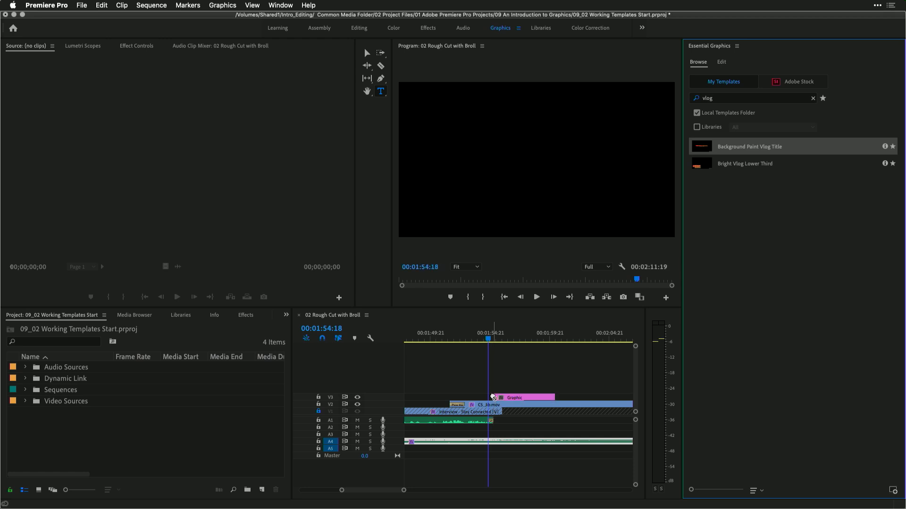
# Extend the end of the title clip on V3 to the end of the A4 audio clip and preview its animation
pyautogui.press('-')
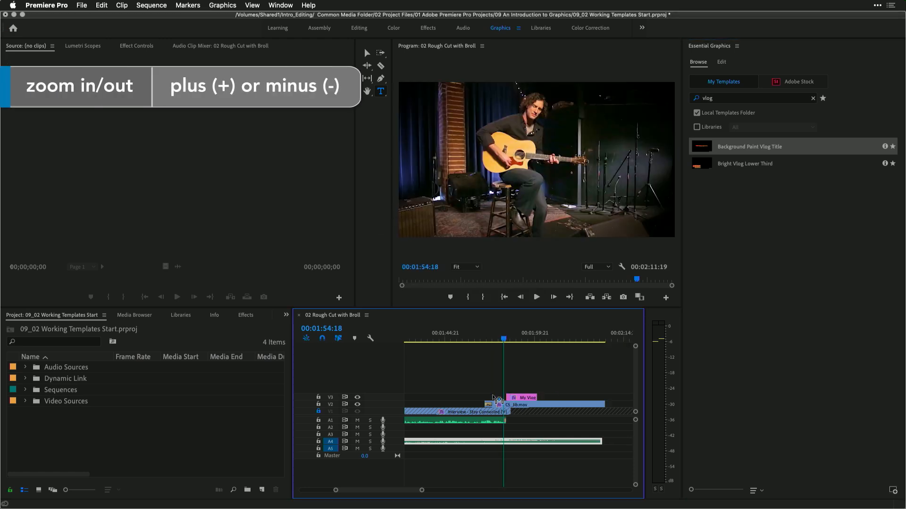
pyautogui.moveTo(536, 398); pyautogui.dragTo(600, 397)
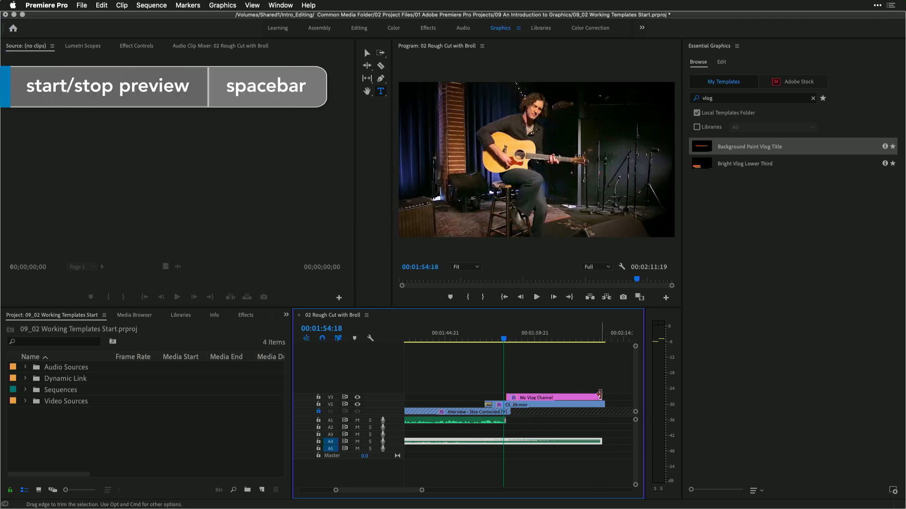
pyautogui.press('space')
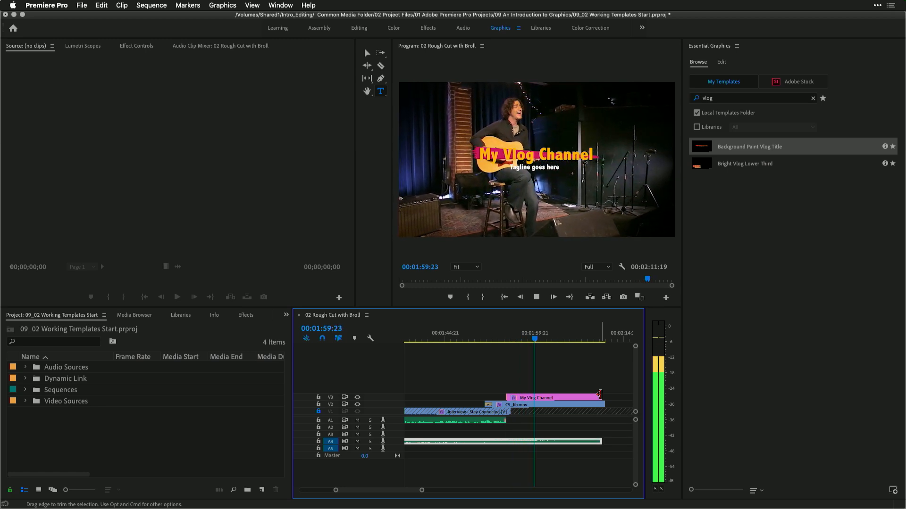
pyautogui.press('space')
pyautogui.click(528, 337)
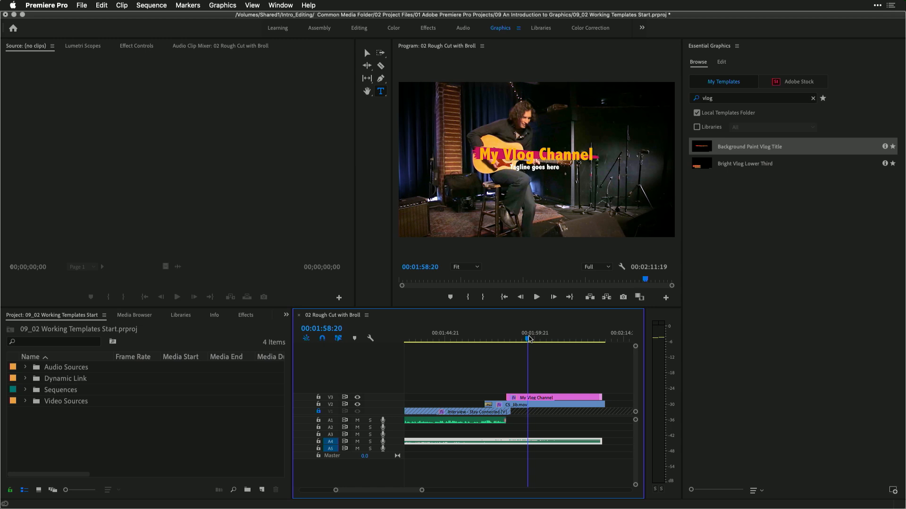
# Check the lower third's username font and apply the same font, Teko, to the end title's main and tagline text layers
pyautogui.scroll(10, 529, 338)
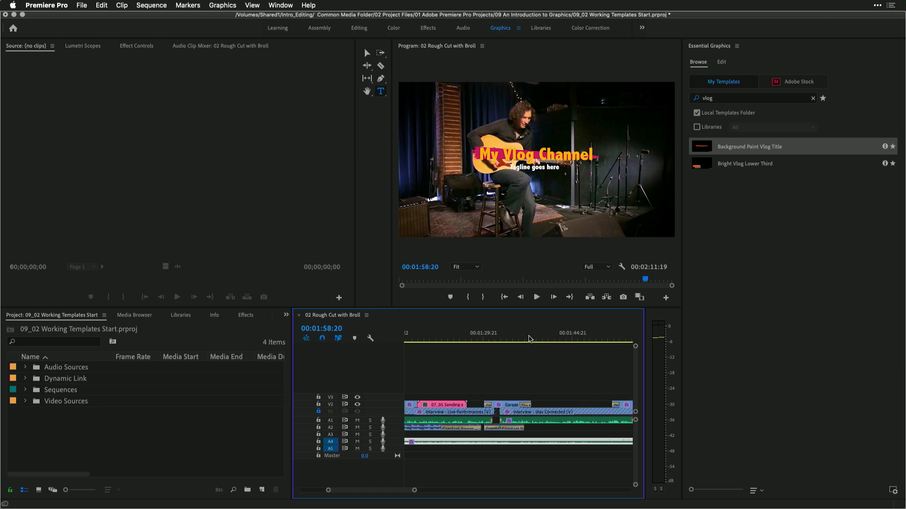
pyautogui.click(478, 333)
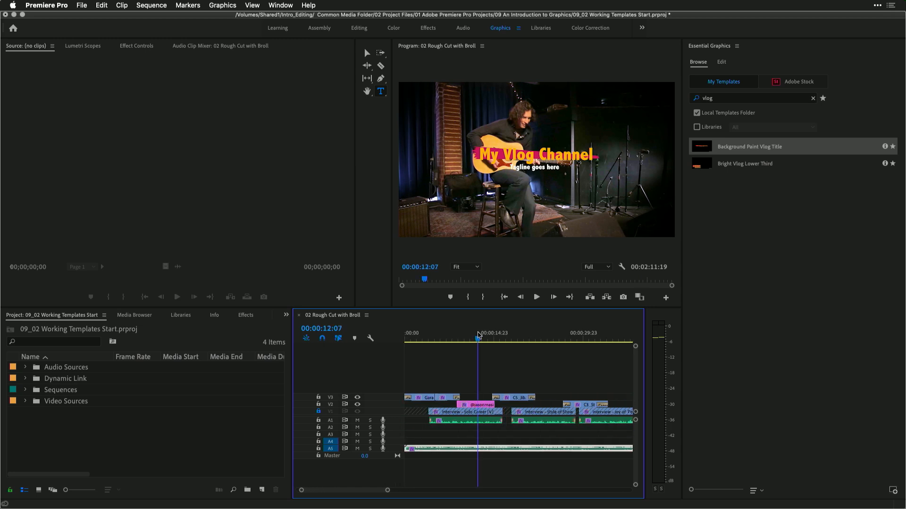
pyautogui.click(477, 405)
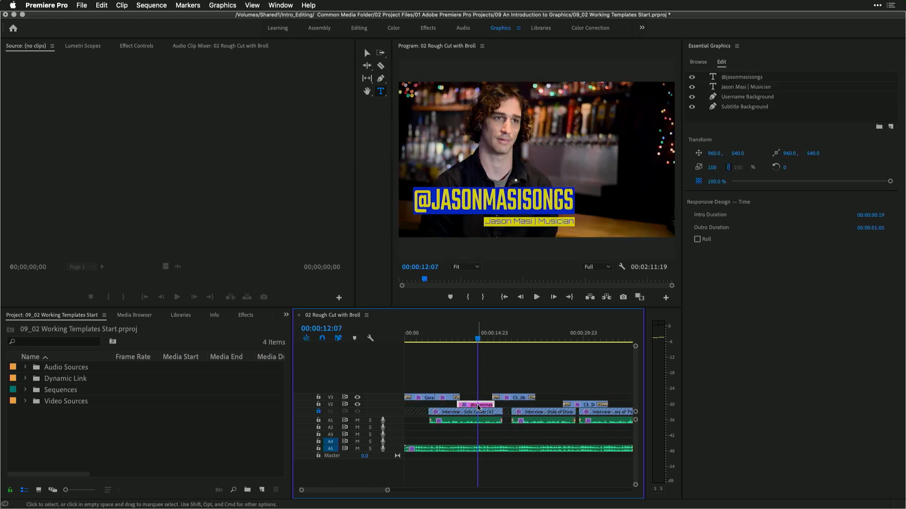
pyautogui.click(744, 78)
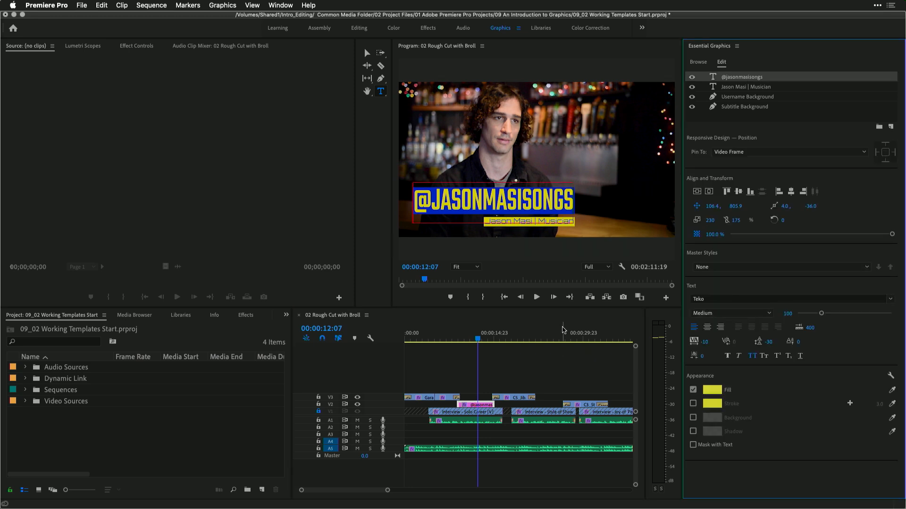
pyautogui.hscroll(5, 563, 330)
pyautogui.hscroll(8, 563, 330)
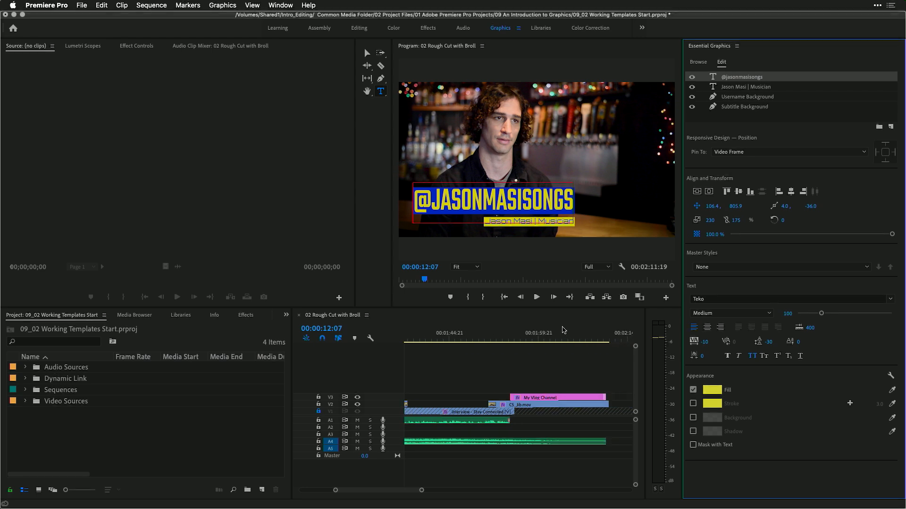
pyautogui.click(552, 332)
pyautogui.click(550, 397)
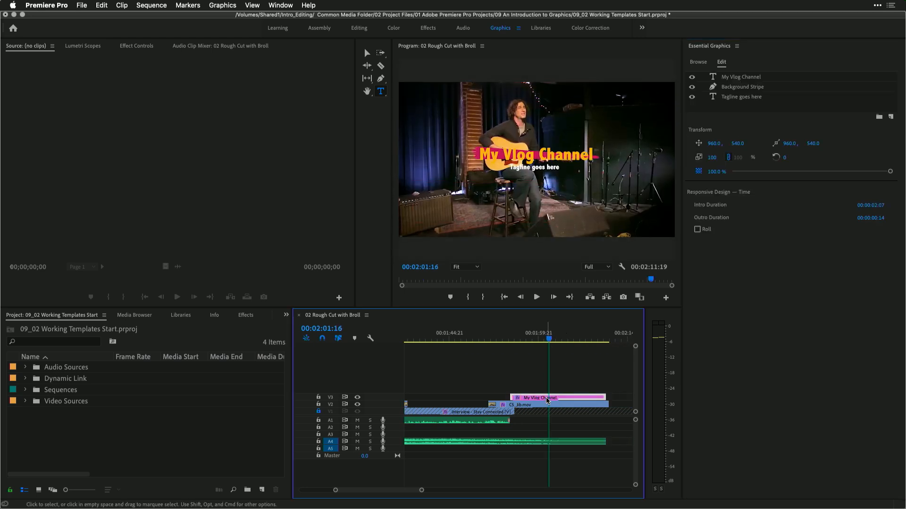
pyautogui.click(729, 80)
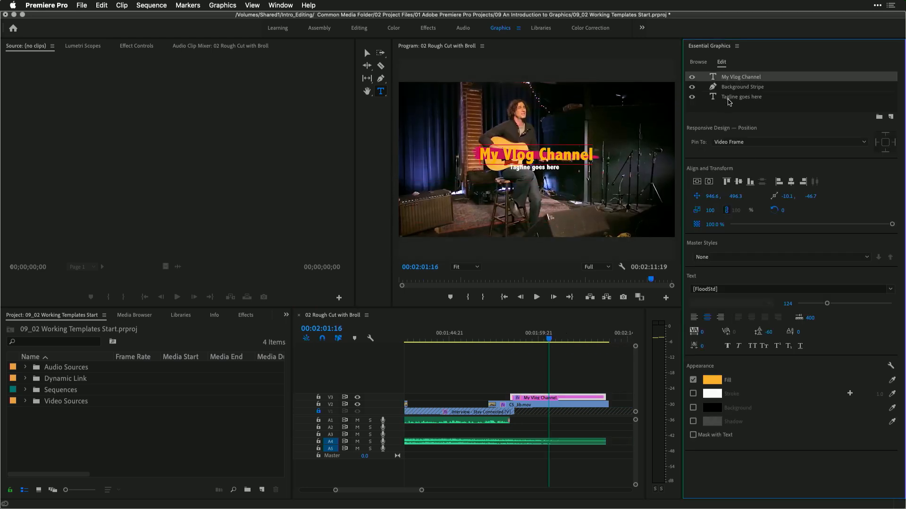
pyautogui.keyDown('super'); pyautogui.click(729, 100); pyautogui.keyUp('super')
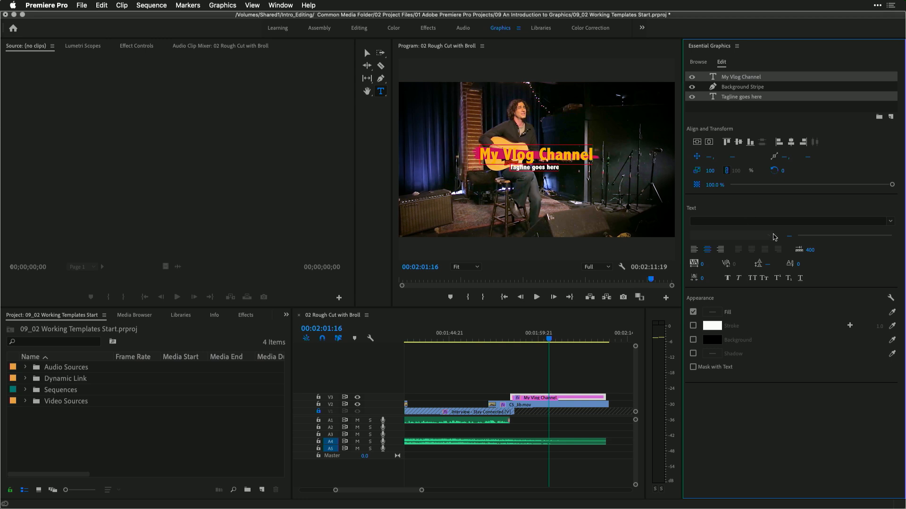
pyautogui.click(878, 221)
pyautogui.write('tek')
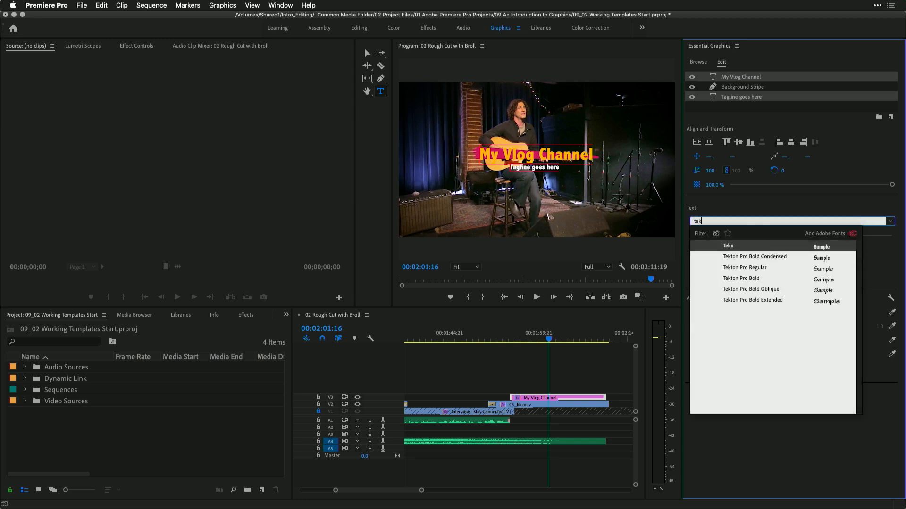
pyautogui.click(835, 247)
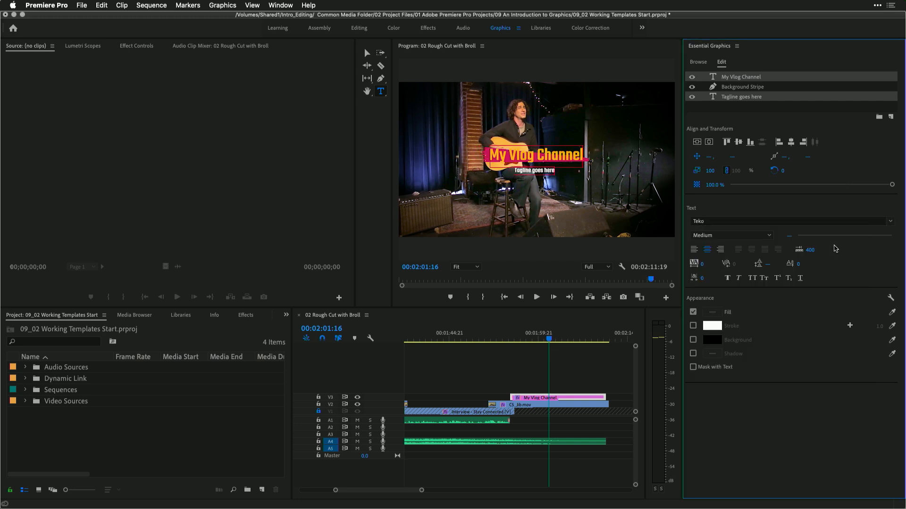
# Copy the hex fill color of the username text layer in the lower-third clip on V2
pyautogui.click(567, 386)
pyautogui.hscroll(-1, 565, 377)
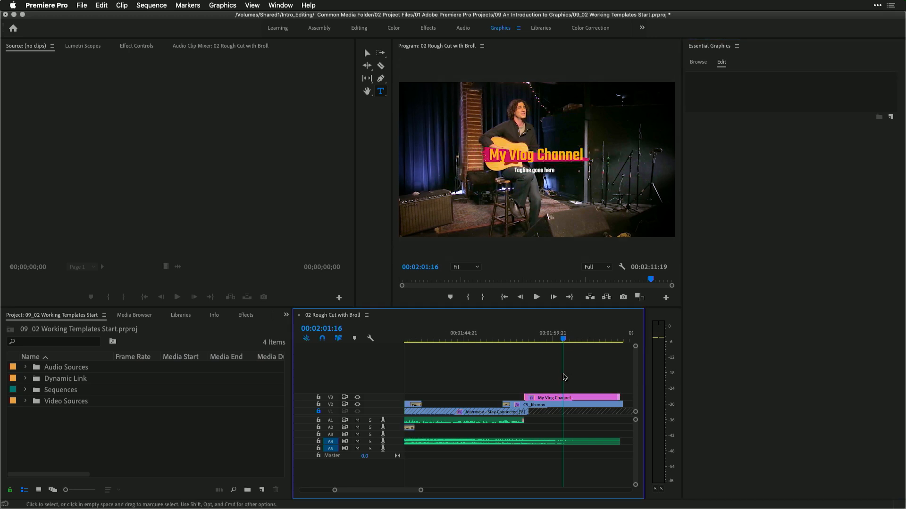
pyautogui.hscroll(-5, 564, 377)
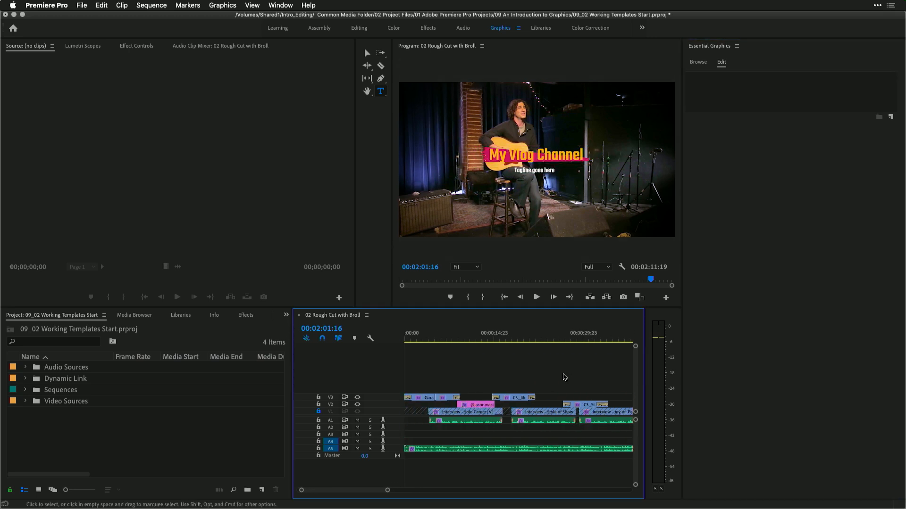
pyautogui.click(468, 338)
pyautogui.click(477, 405)
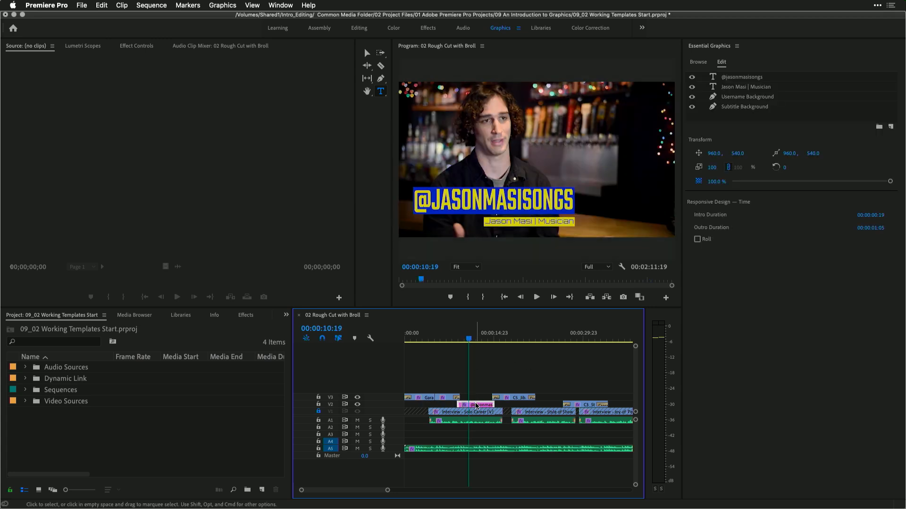
pyautogui.click(739, 77)
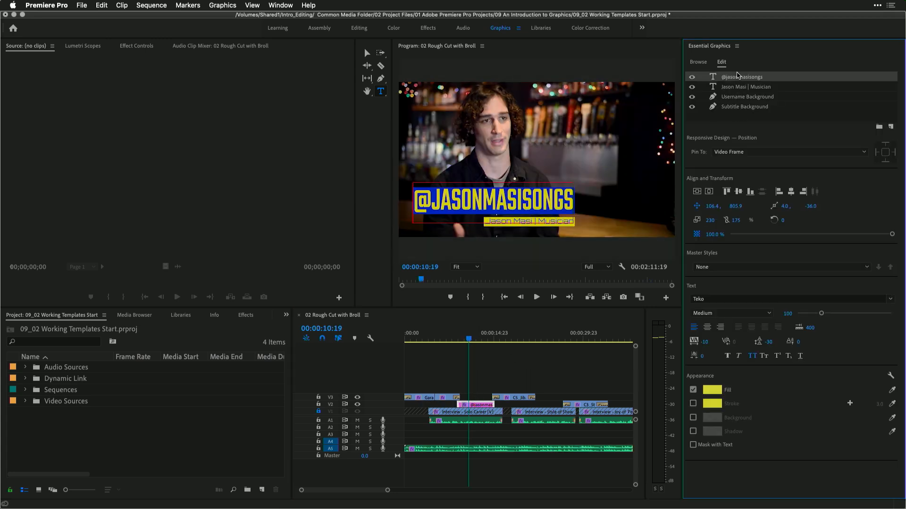
pyautogui.click(714, 392)
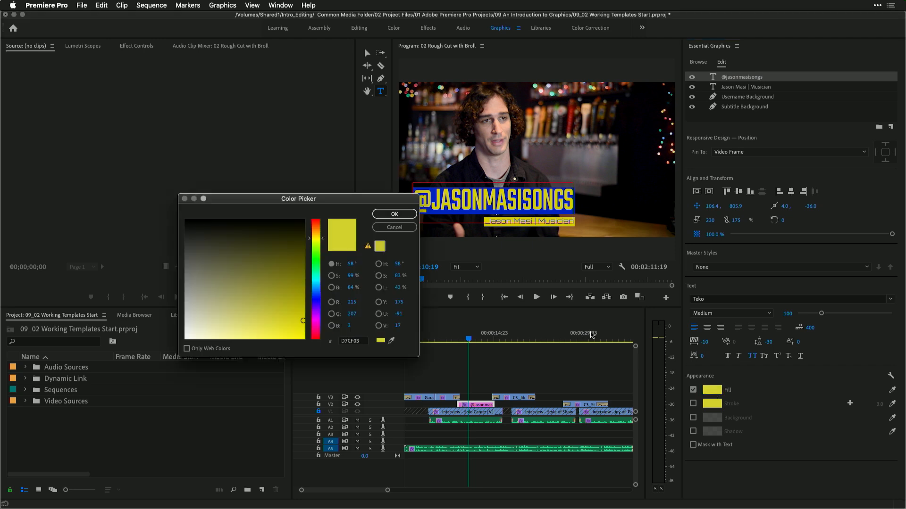
pyautogui.click(350, 343)
pyautogui.press('super+c')
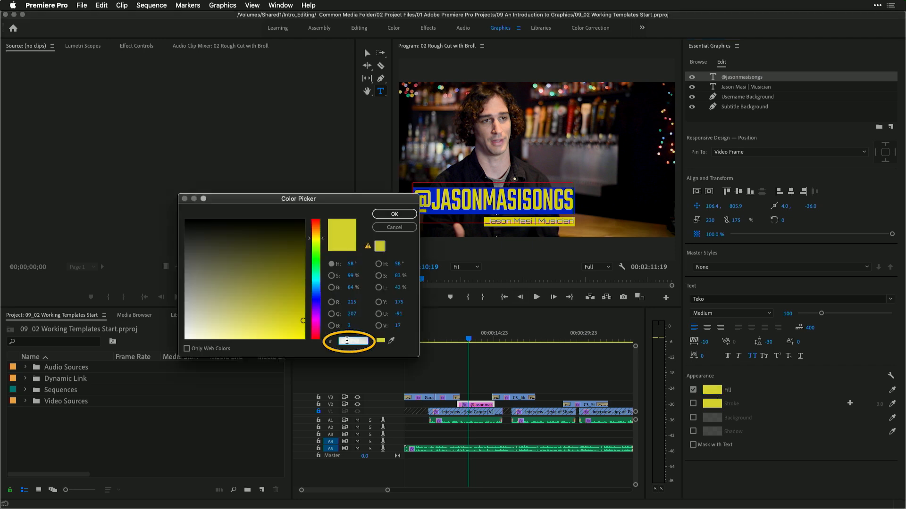
pyautogui.click(395, 215)
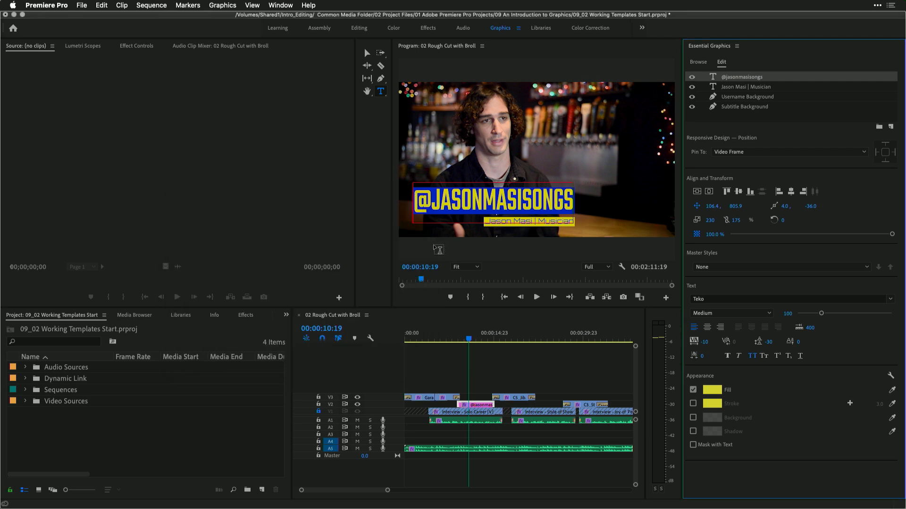
# Set the fill of the end title's main and tagline text layers to the copied hex color D7CF03
pyautogui.scroll(-10, 551, 362)
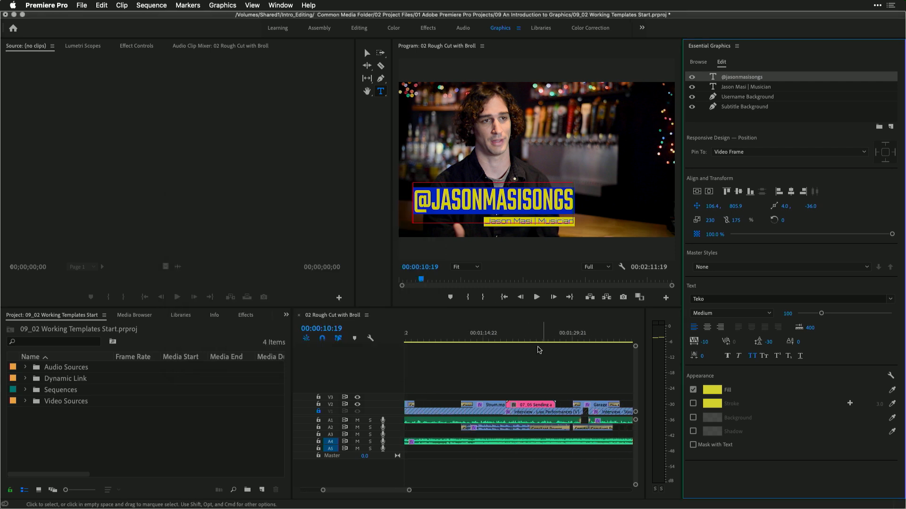
pyautogui.scroll(-8, 558, 353)
pyautogui.moveTo(474, 337); pyautogui.dragTo(457, 367)
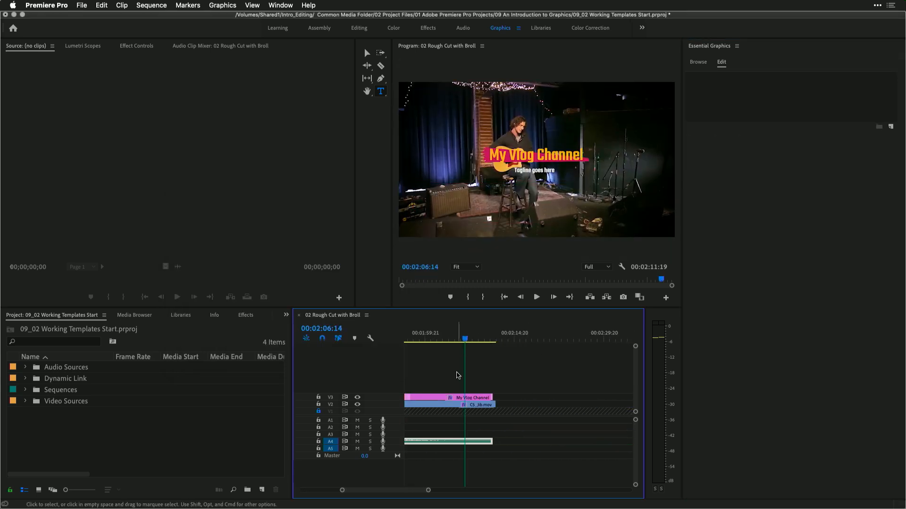
pyautogui.click(447, 399)
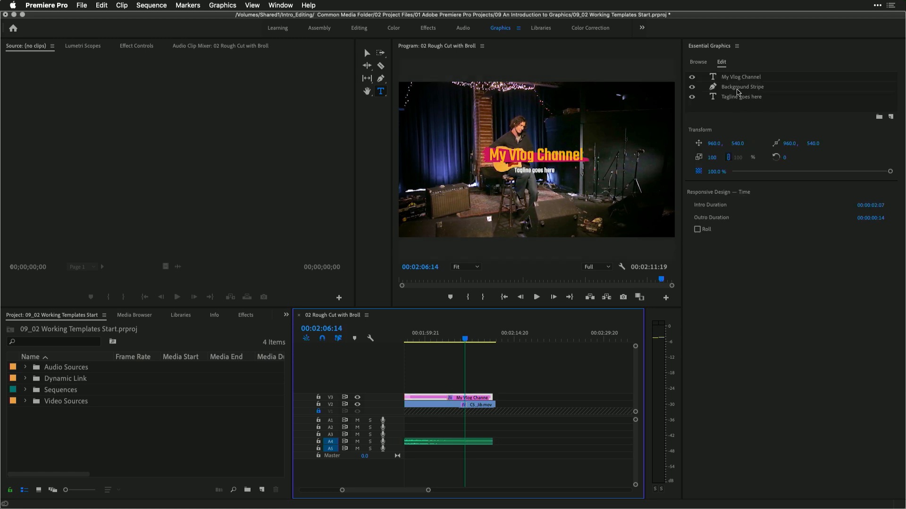
pyautogui.click(732, 78)
pyautogui.keyDown('super'); pyautogui.click(730, 97); pyautogui.keyUp('super')
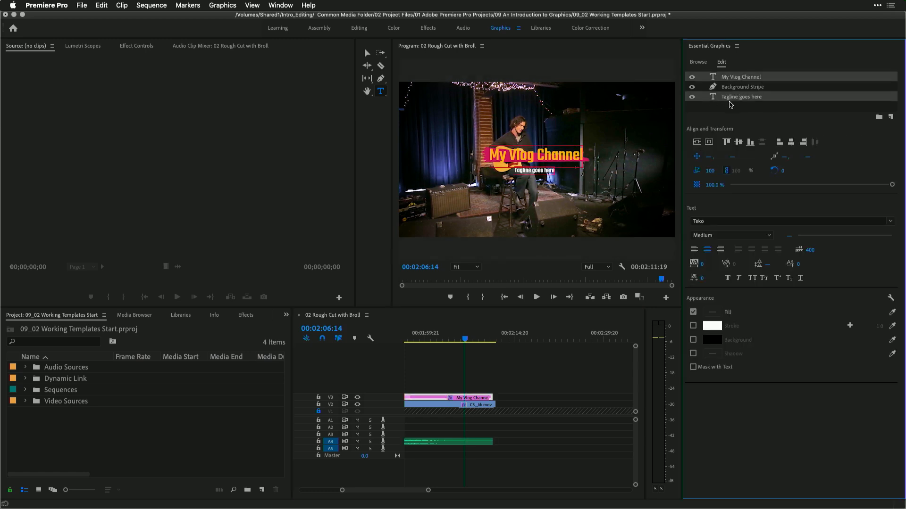
pyautogui.click(713, 313)
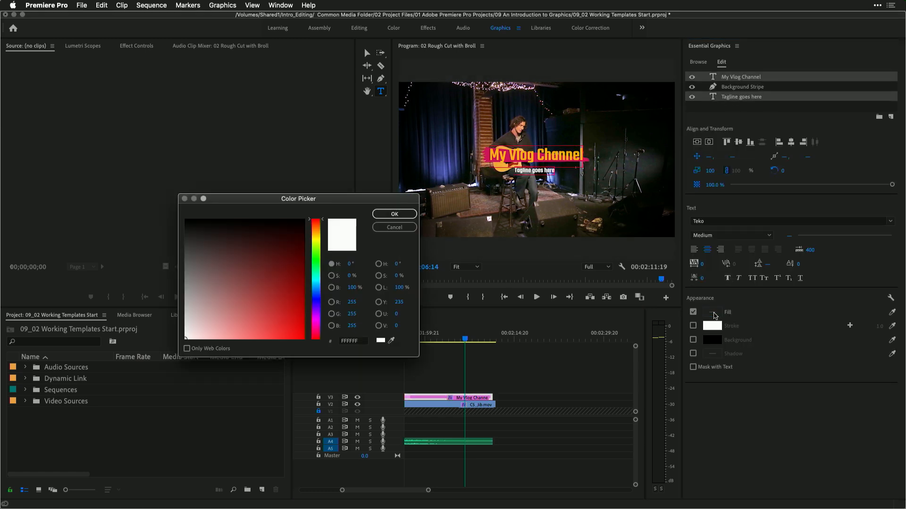
pyautogui.click(349, 343)
pyautogui.press('super+v')
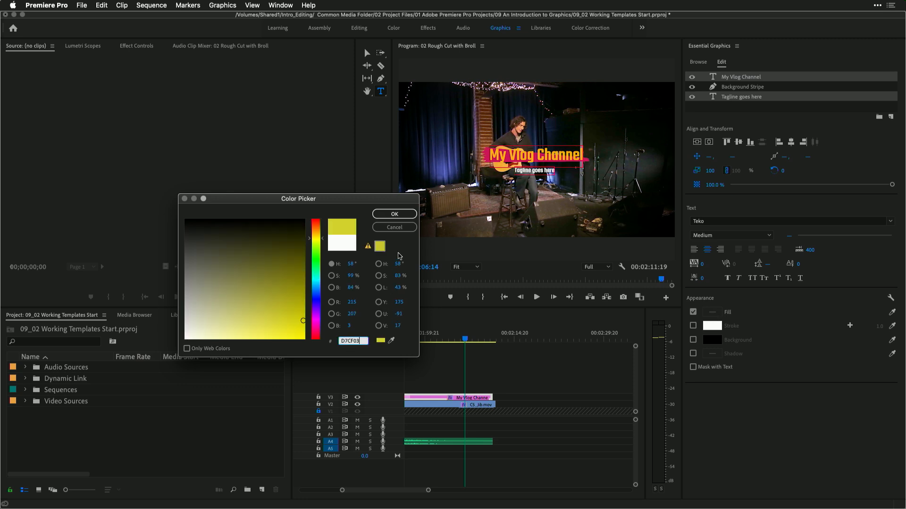
pyautogui.click(395, 214)
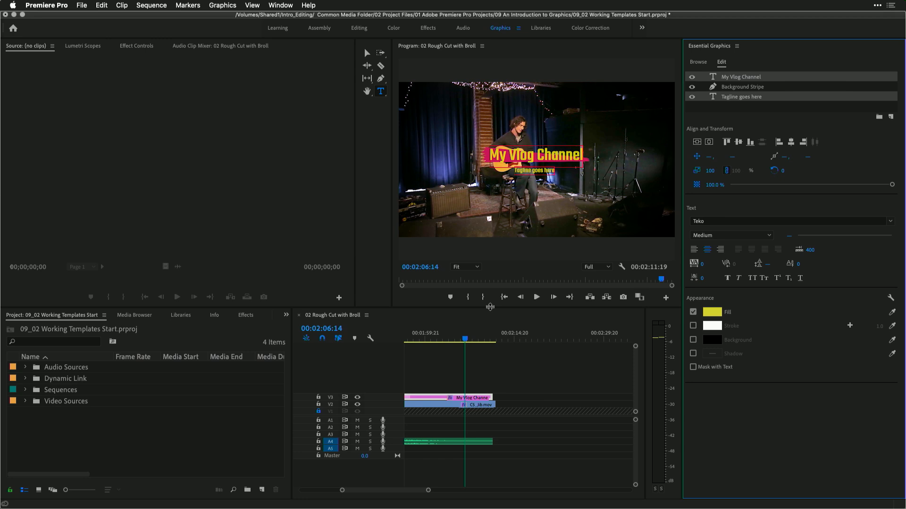
# Copy the hex fill color of the Username Background layer in the lower-third clip on V2
pyautogui.scroll(10, 460, 332)
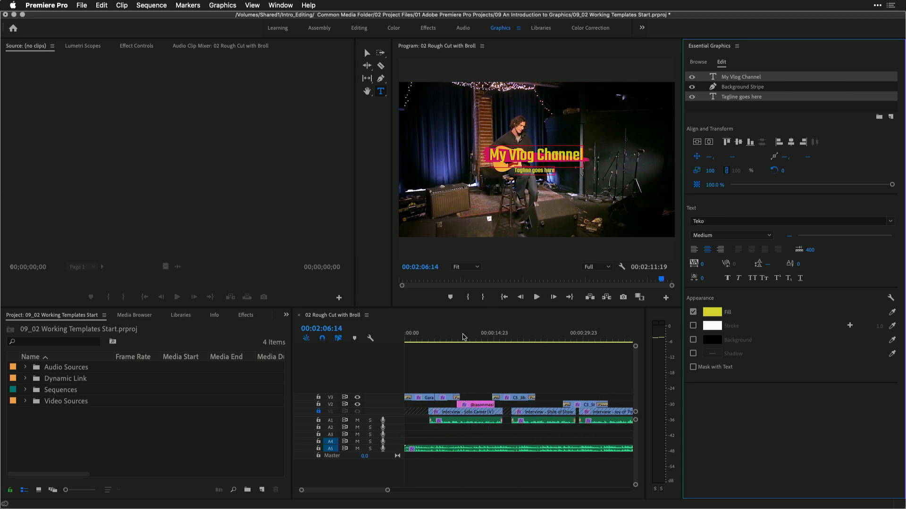
pyautogui.click(472, 337)
pyautogui.click(479, 407)
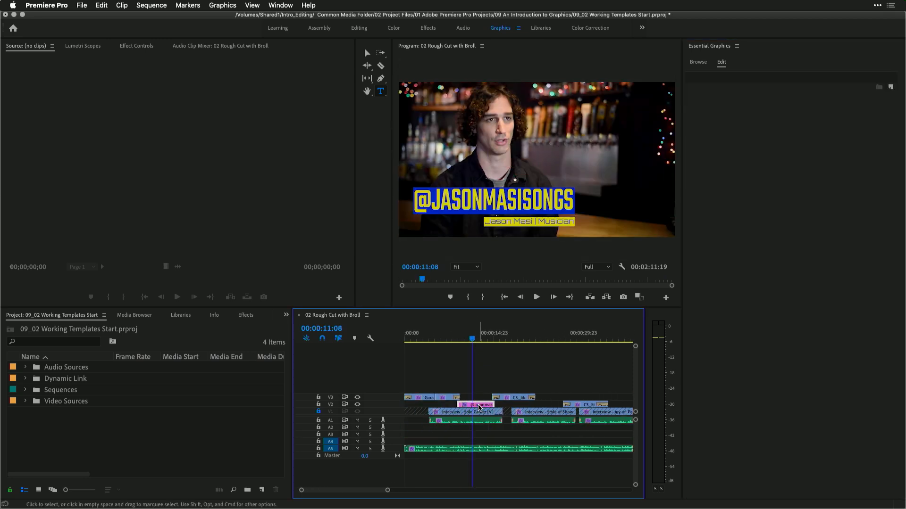
pyautogui.click(733, 98)
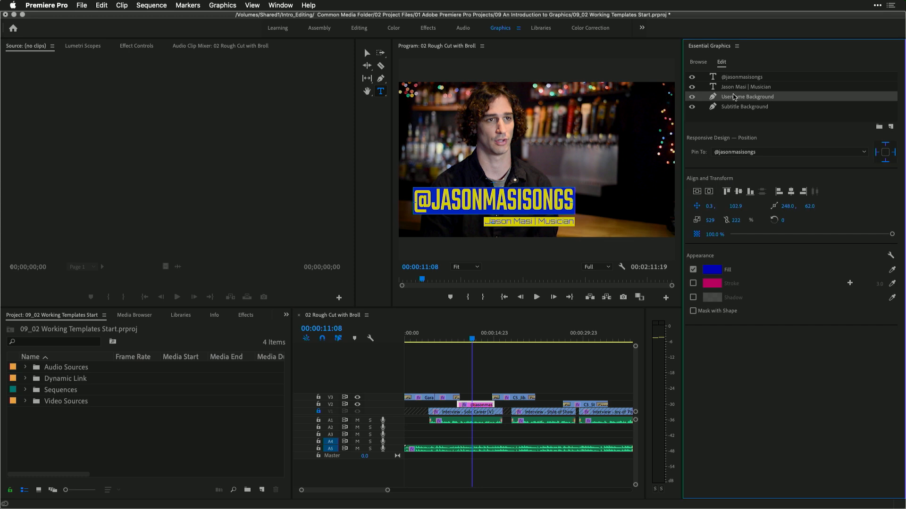
pyautogui.click(711, 273)
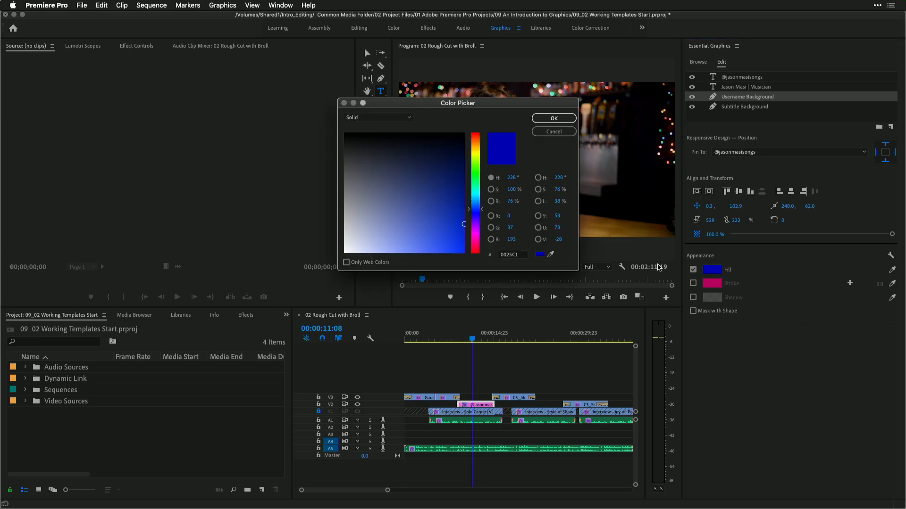
pyautogui.click(512, 256)
pyautogui.click(556, 119)
# Set the fill of the Background Stripe layer in the end title on V3 to the copied hex color 0025C1
pyautogui.scroll(-3, 563, 412)
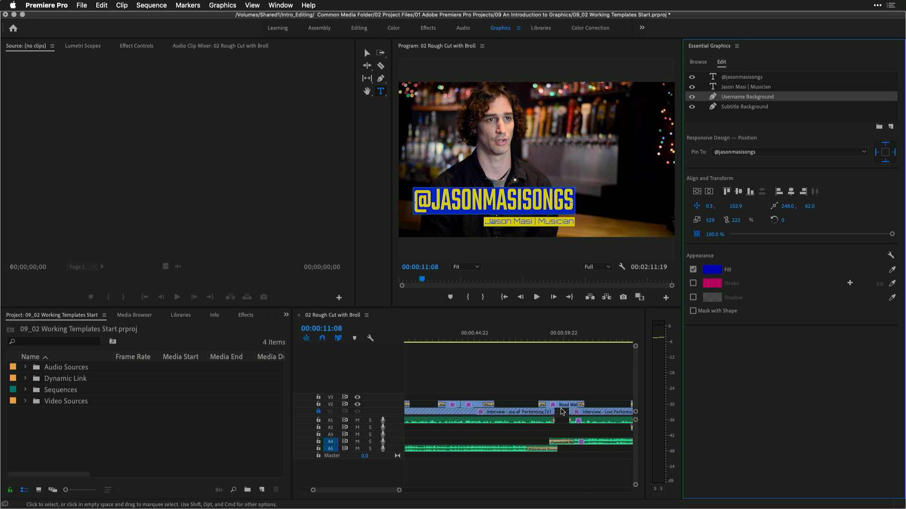
pyautogui.scroll(-8, 562, 412)
pyautogui.click(450, 335)
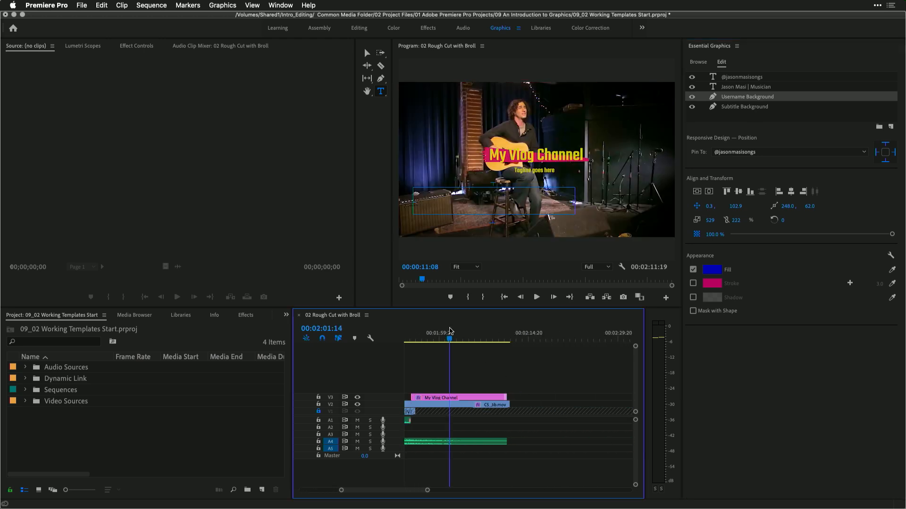
pyautogui.click(458, 397)
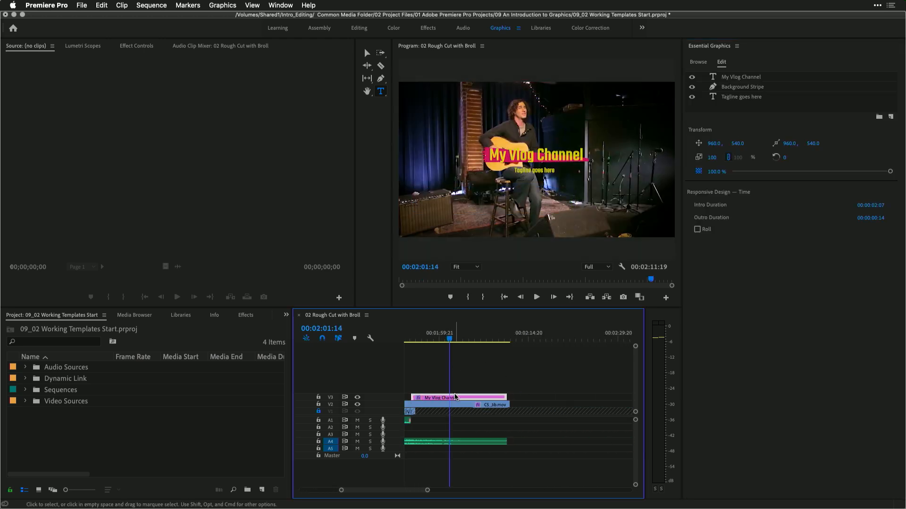
pyautogui.click(738, 88)
pyautogui.click(712, 261)
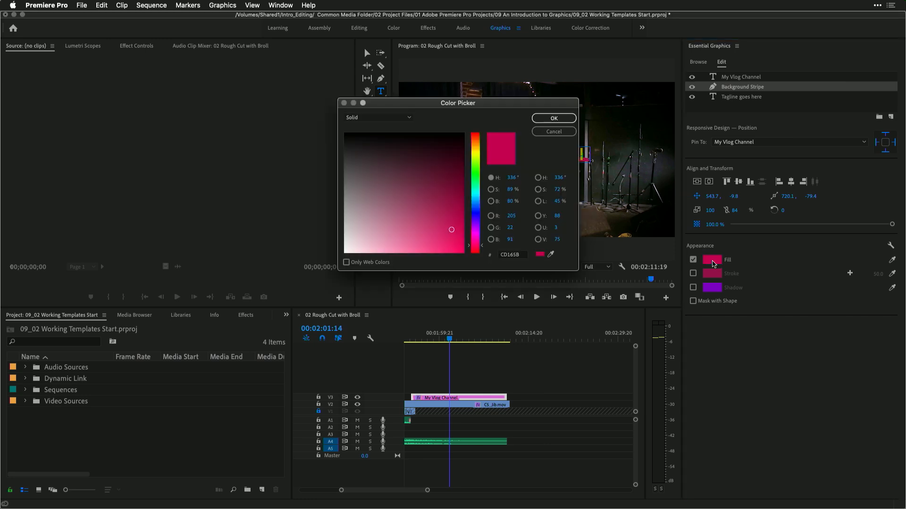
pyautogui.doubleClick(516, 257)
pyautogui.press('super+v')
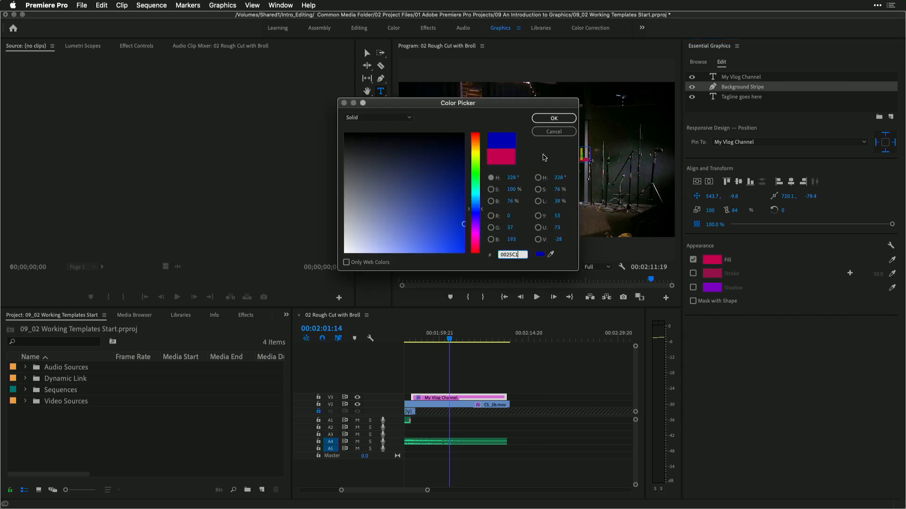
pyautogui.click(553, 120)
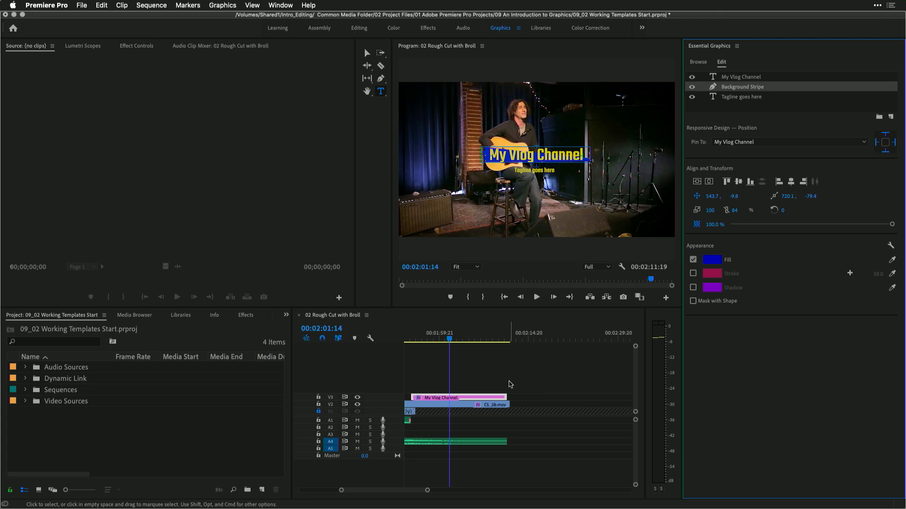
# Scale the end title's Background Stripe height to 131 and reposition it to 543.9, -39.8 behind the main text
pyautogui.moveTo(433, 339); pyautogui.dragTo(423, 339)
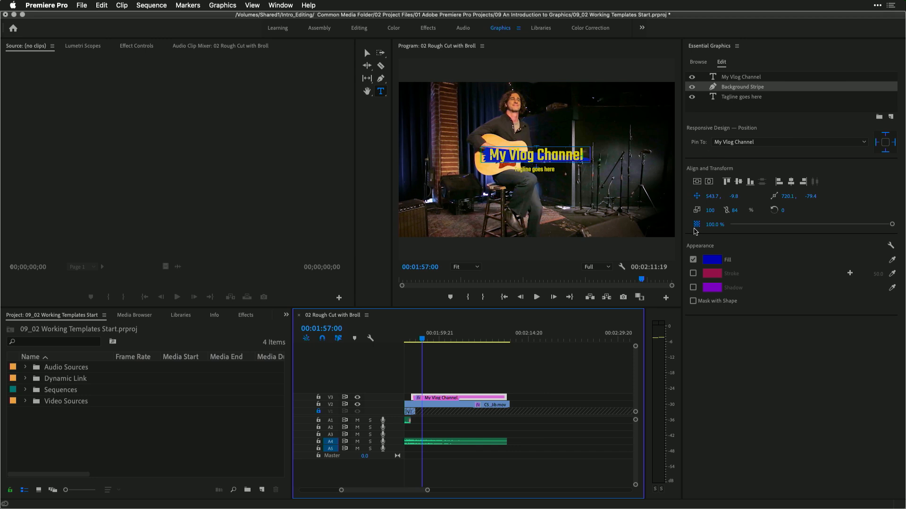
pyautogui.moveTo(709, 211)
pyautogui.mouseDown()
pyautogui.moveTo(735, 210)
pyautogui.moveTo(724, 211)
pyautogui.mouseUp()
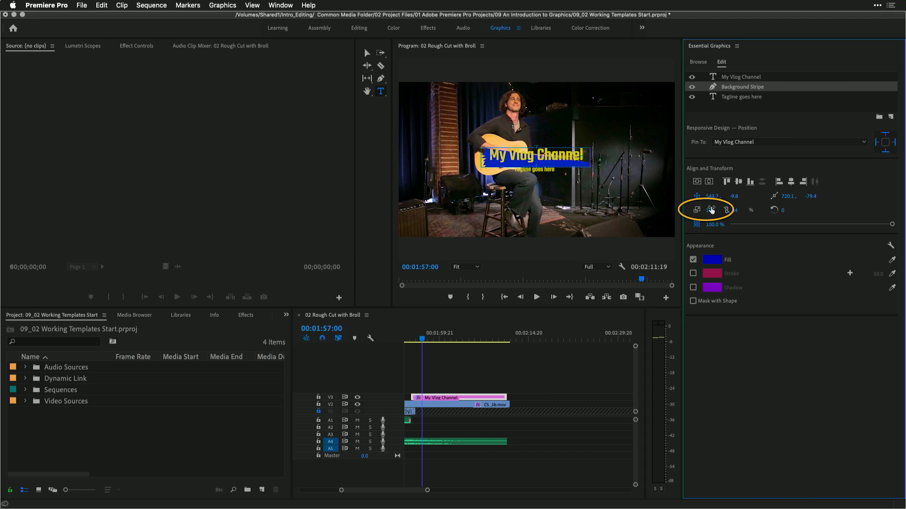
pyautogui.click(367, 53)
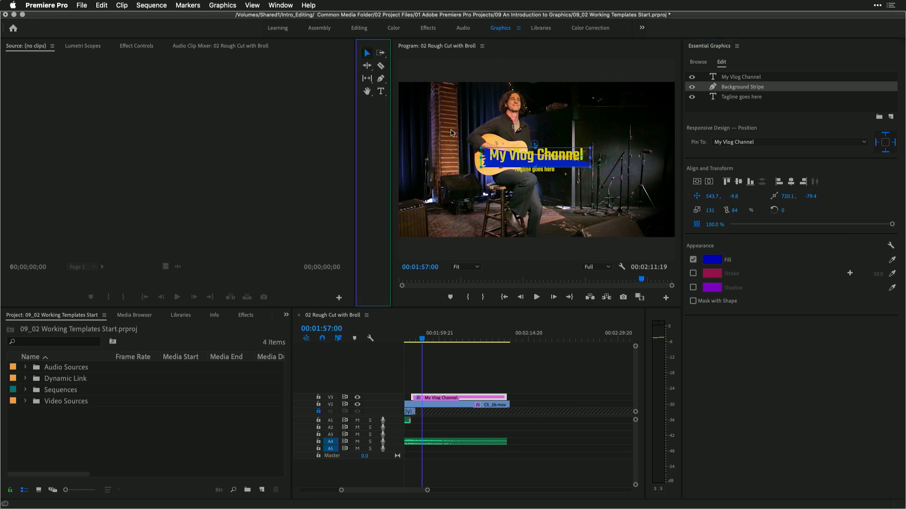
pyautogui.moveTo(488, 161); pyautogui.dragTo(488, 157)
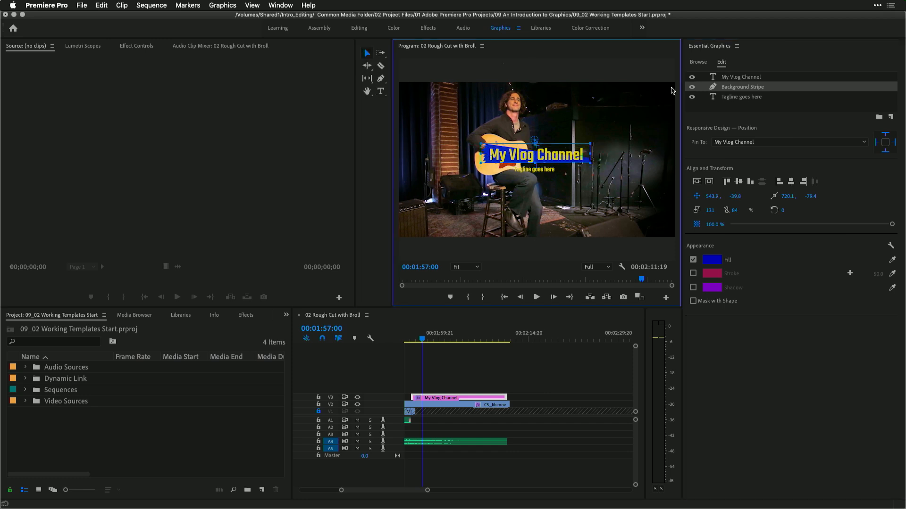
# Replace the end title's main text with the musician's website address and the tagline with "Music | Shows | More"
pyautogui.click(725, 78)
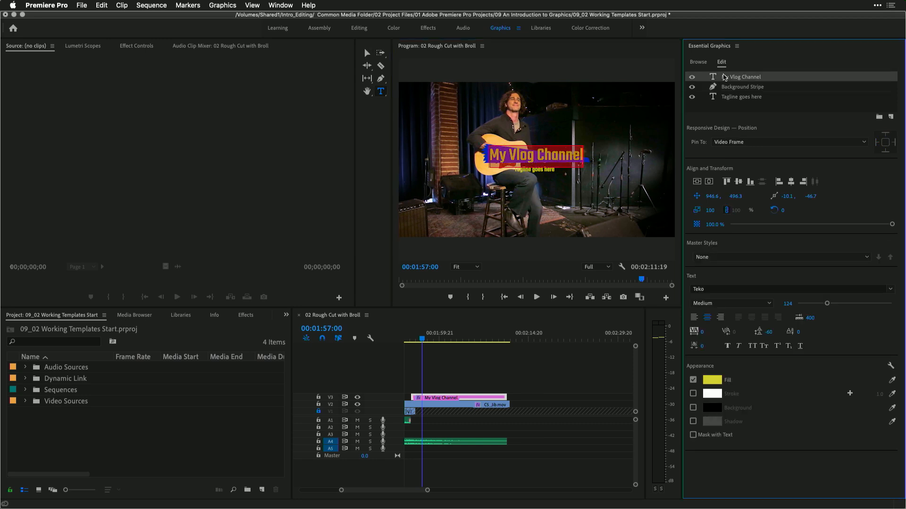
pyautogui.write('www.jasonmasi.com')
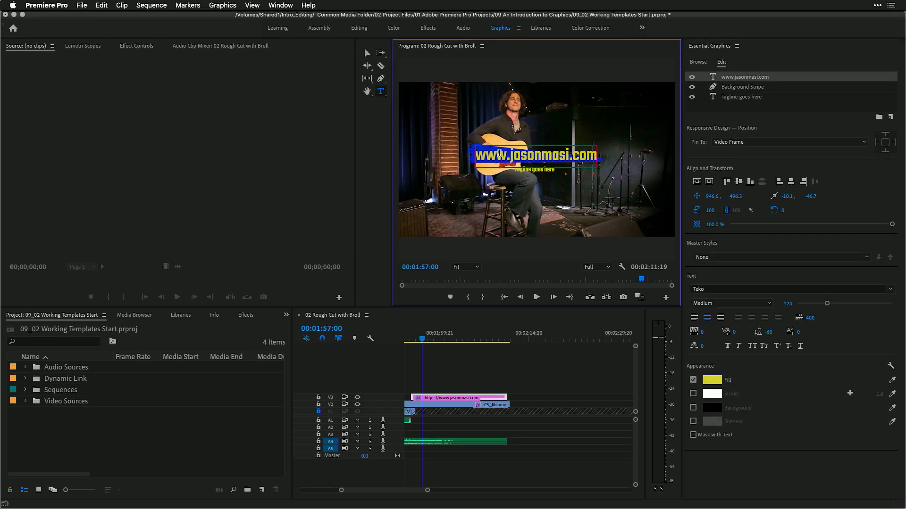
pyautogui.click(523, 169)
pyautogui.write('Mus')
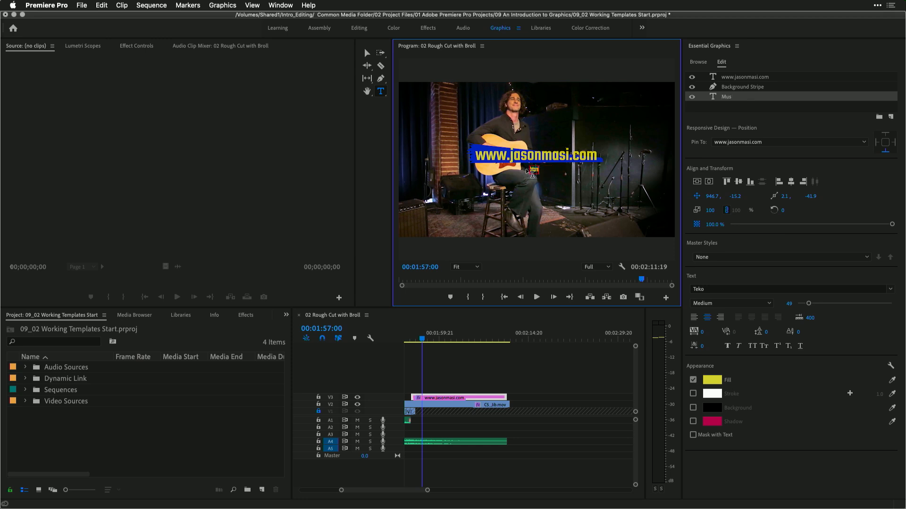
pyautogui.write('ic | Shows | More')
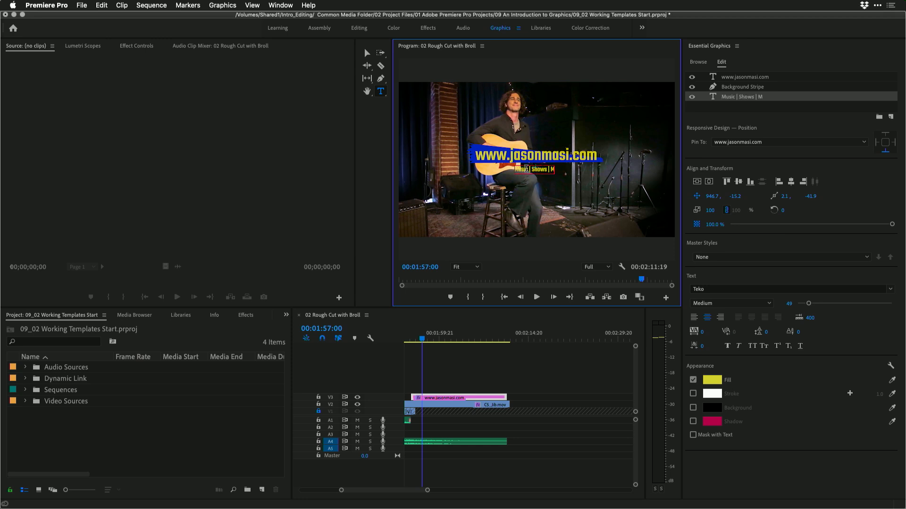
pyautogui.click(551, 207)
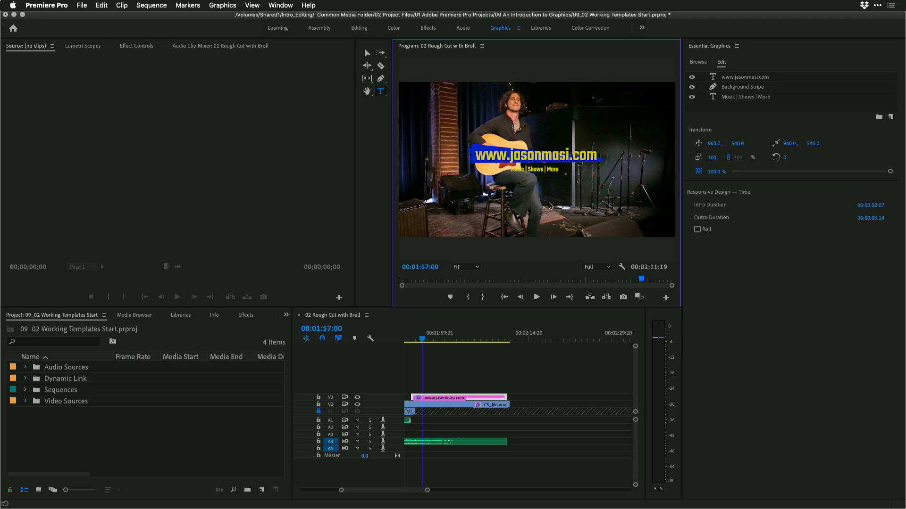
# Play back the end title from before its start to check the animation with the new text
pyautogui.click(407, 336)
pyautogui.press('space')
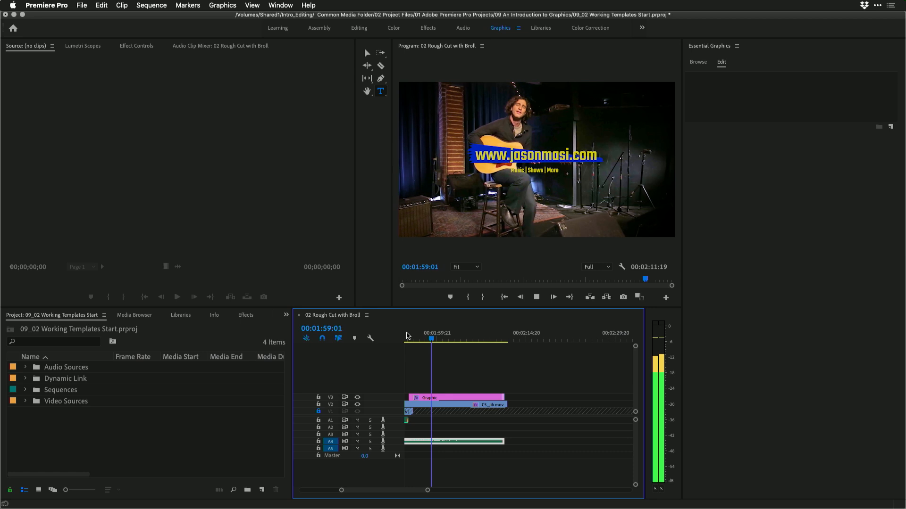
pyautogui.press('space')
# Change the fill of the "Music | Shows | More" tagline layer in the V3 title to white, FFFFFF
pyautogui.click(437, 397)
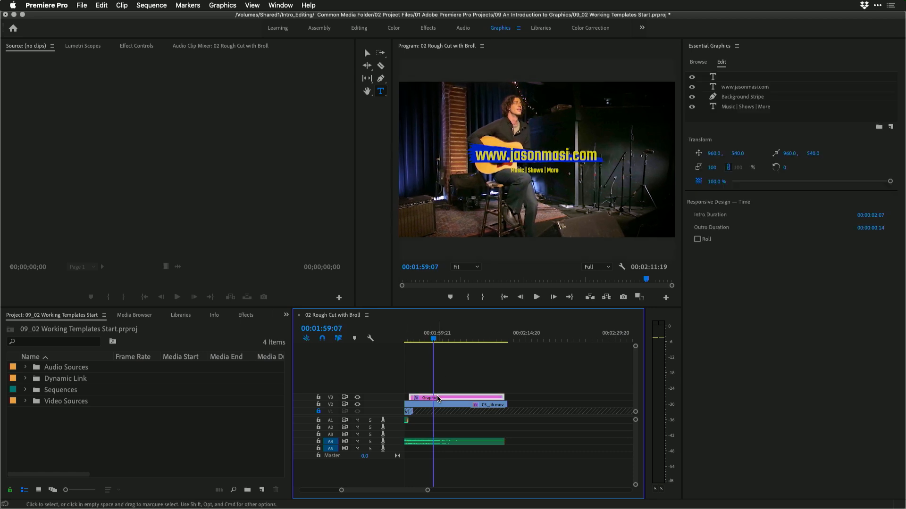
pyautogui.click(730, 90)
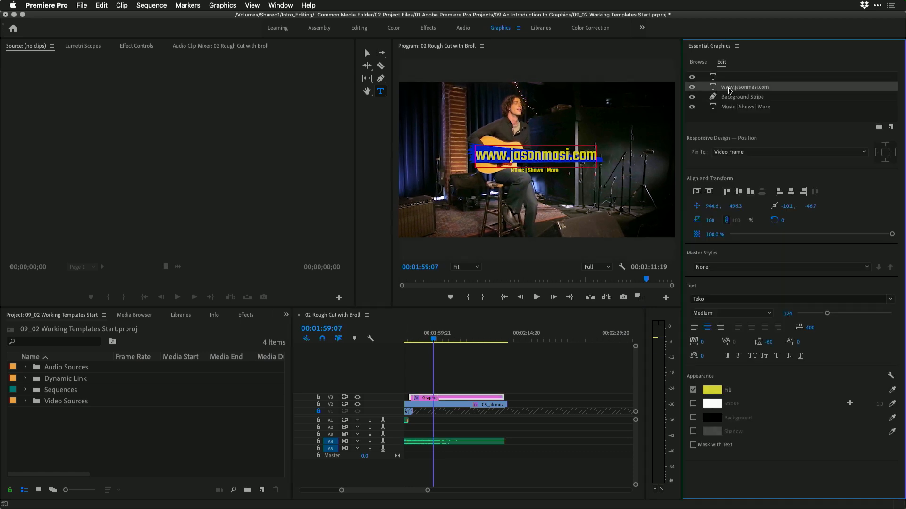
pyautogui.click(729, 107)
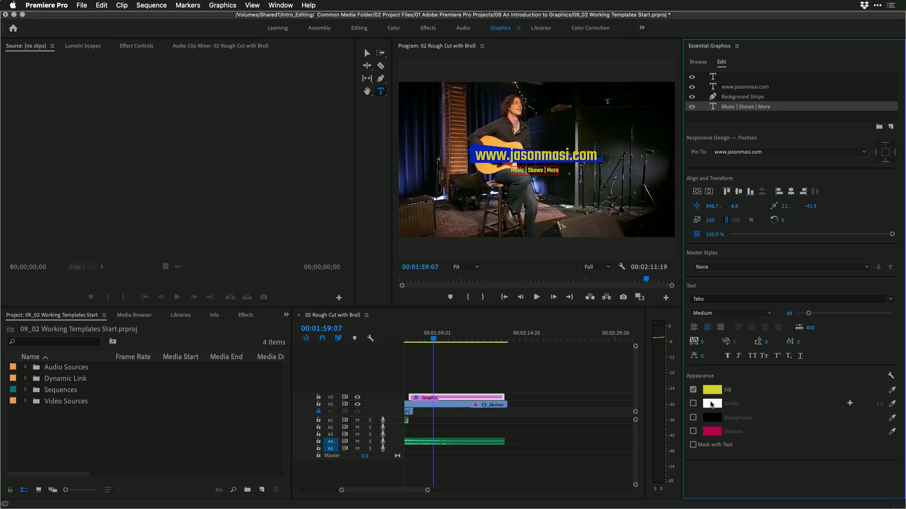
pyautogui.click(712, 390)
pyautogui.click(208, 335)
pyautogui.moveTo(208, 335); pyautogui.dragTo(177, 340)
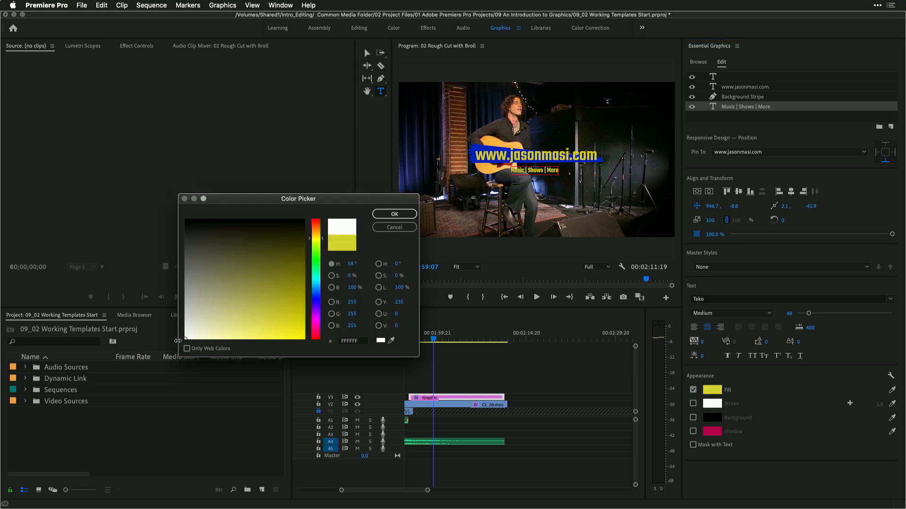
pyautogui.click(394, 214)
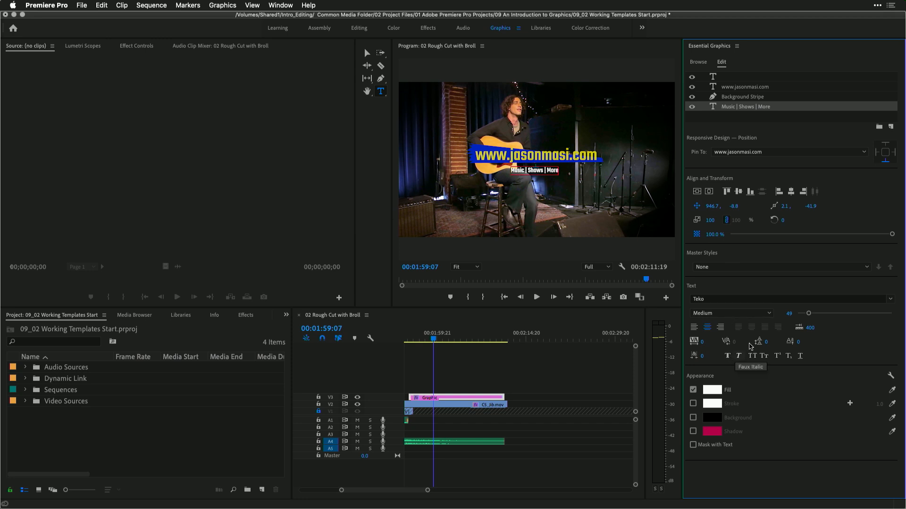
# Set the tagline's font size to 72 and the website address text's font size to 166
pyautogui.moveTo(808, 313); pyautogui.dragTo(813, 314)
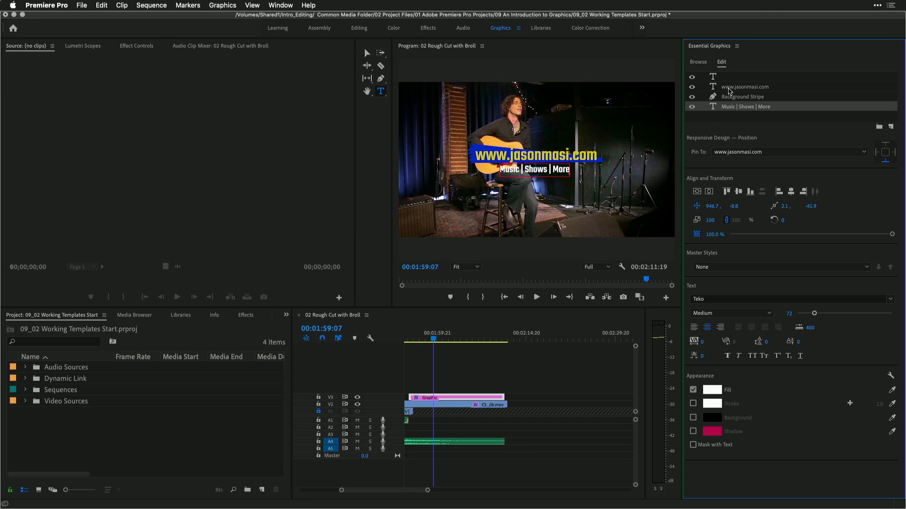
pyautogui.click(729, 89)
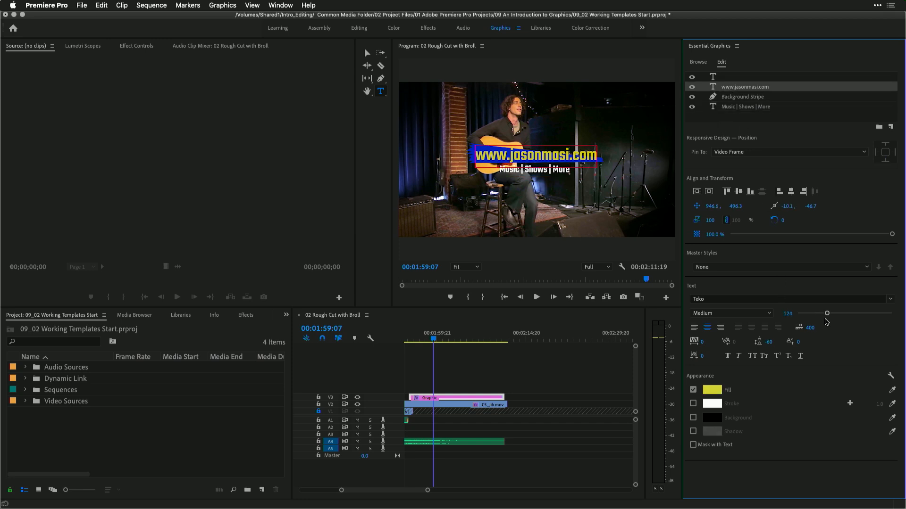
pyautogui.moveTo(830, 314); pyautogui.dragTo(836, 315)
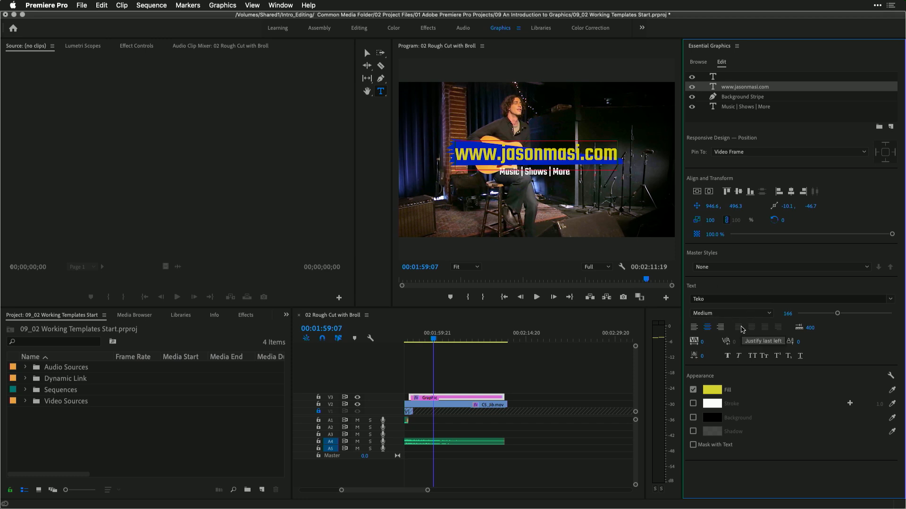
# Preview the end of the sequence from about 00:01:46:01 through the finished end title
pyautogui.click(407, 329)
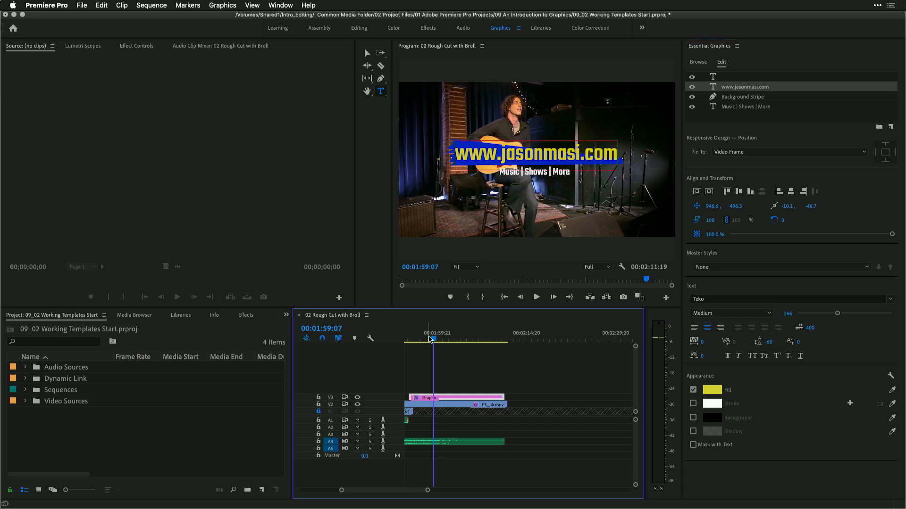
pyautogui.moveTo(430, 340); pyautogui.dragTo(400, 343)
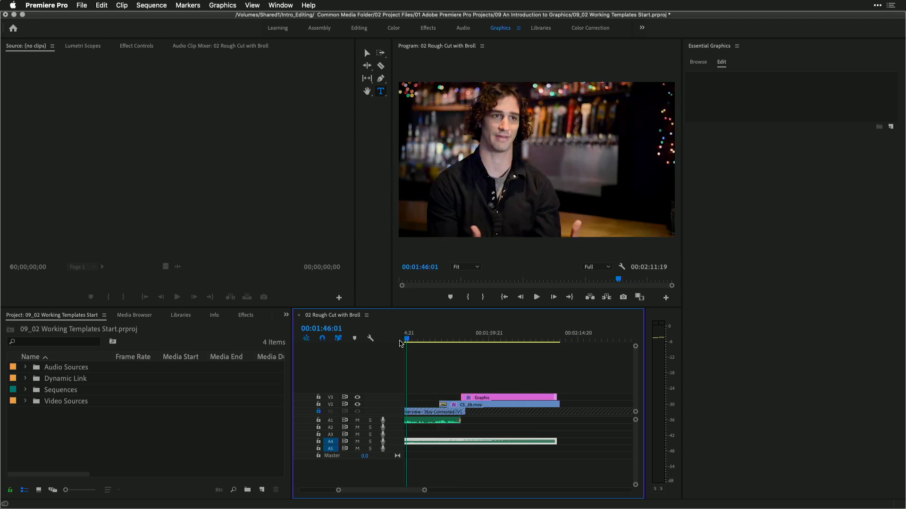
pyautogui.press('space')
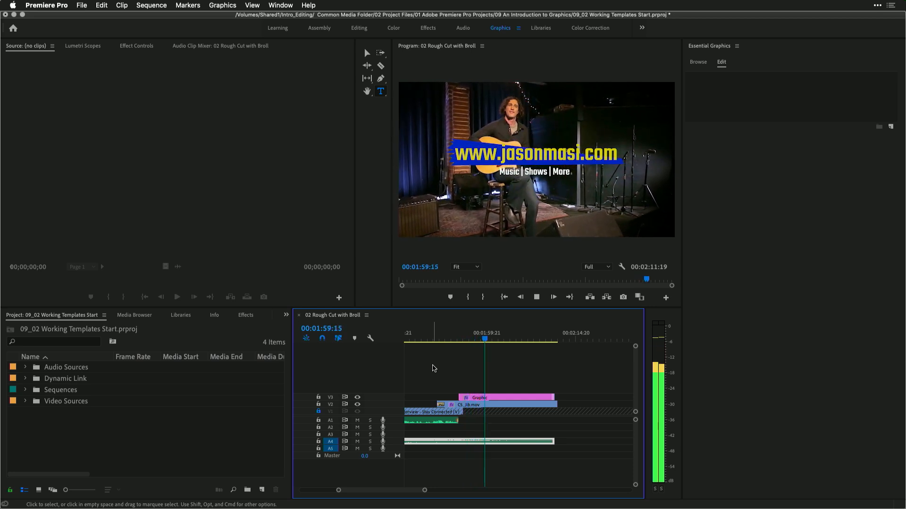
pyautogui.press('space')
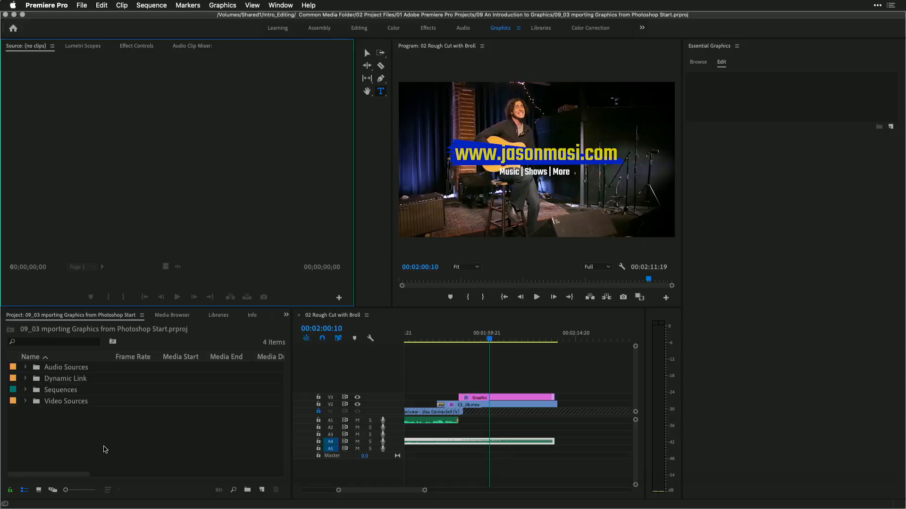
# Choose Albums.psd from Common Media Folder > 03 Graphic Sources > 03 Photoshop Files for import into the project
pyautogui.click(104, 450)
pyautogui.click(82, 5)
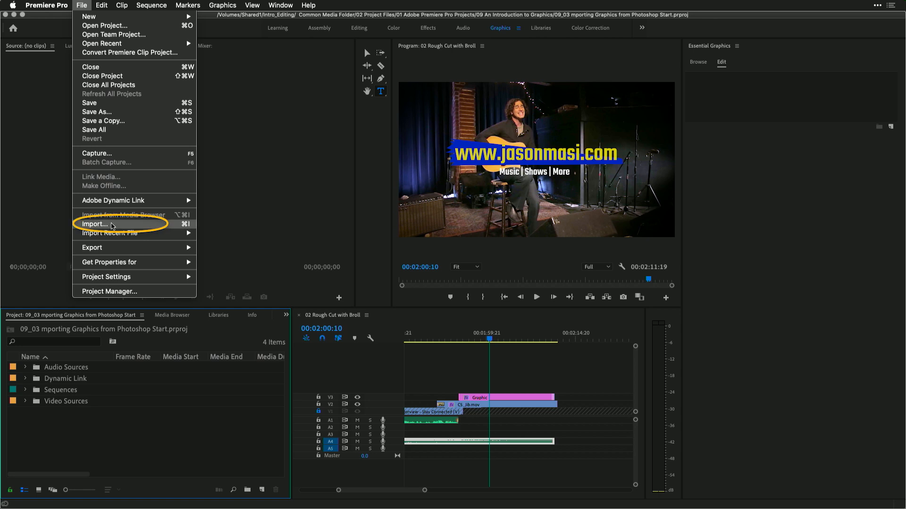
pyautogui.click(95, 224)
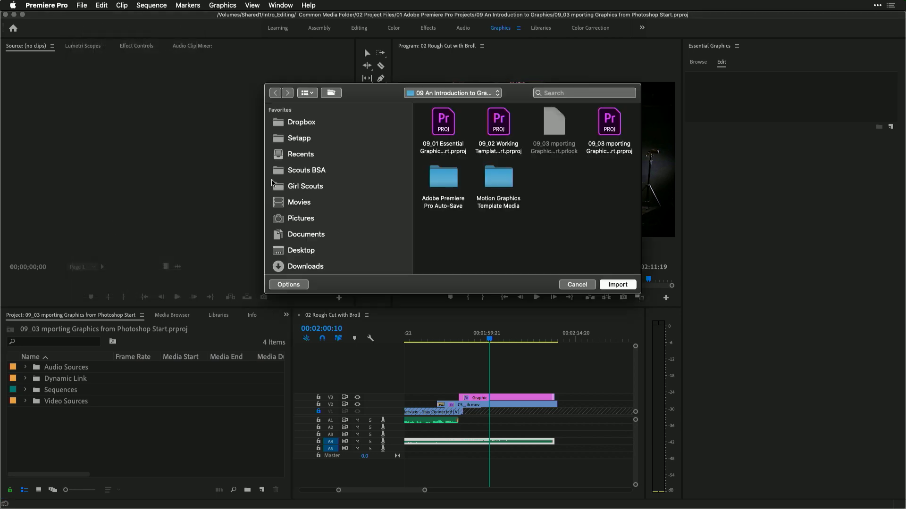
pyautogui.click(417, 97)
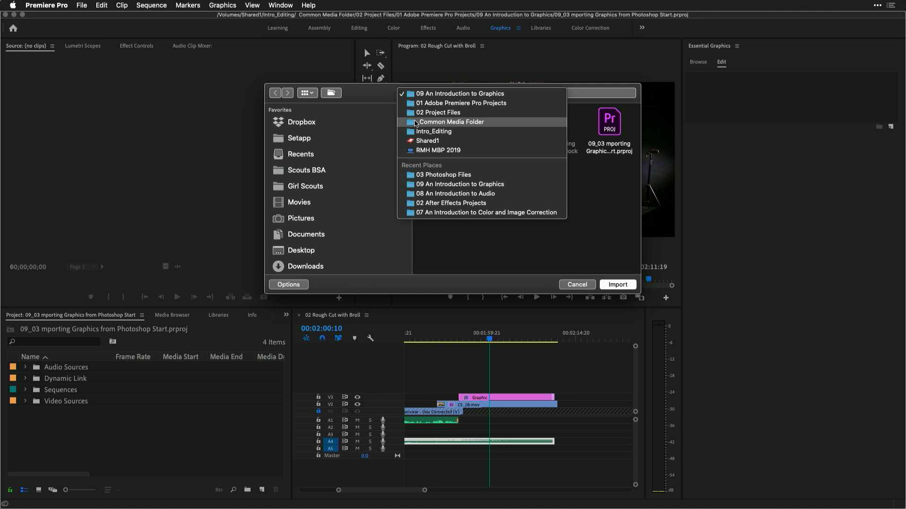
pyautogui.click(416, 123)
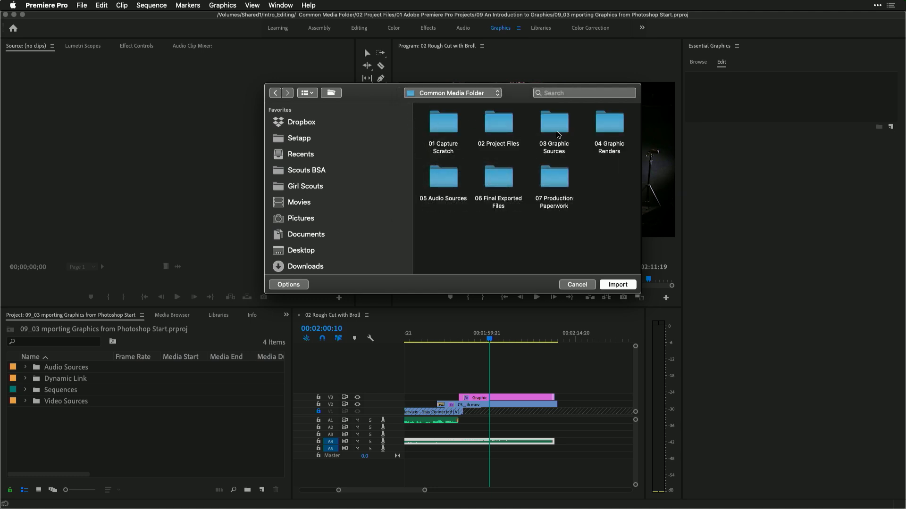
pyautogui.doubleClick(556, 135)
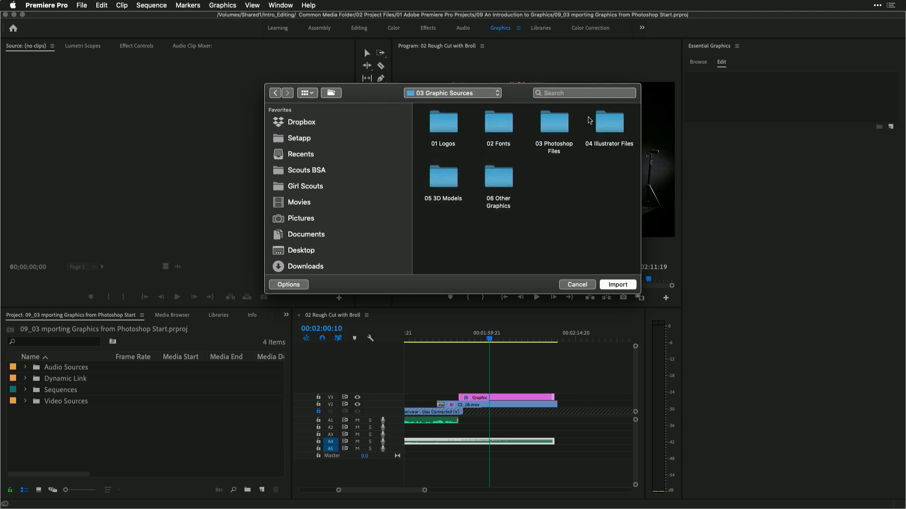
pyautogui.doubleClick(565, 122)
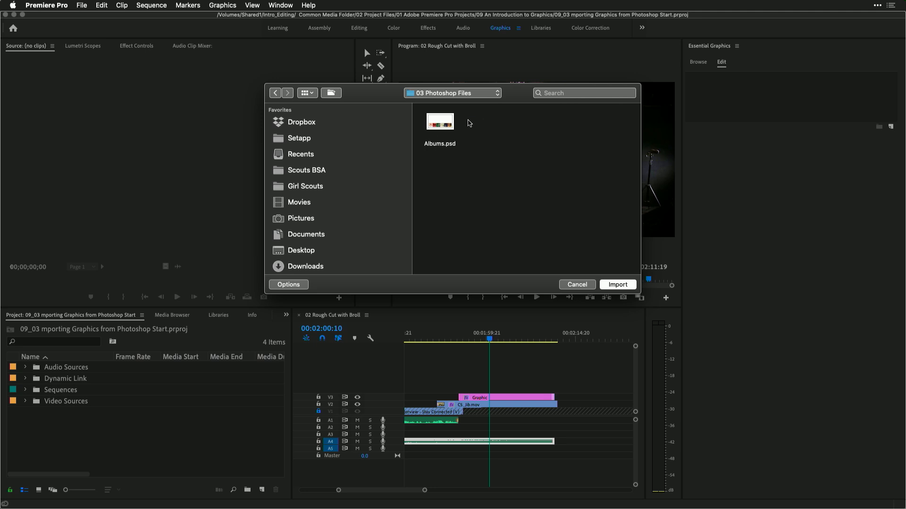
pyautogui.click(441, 120)
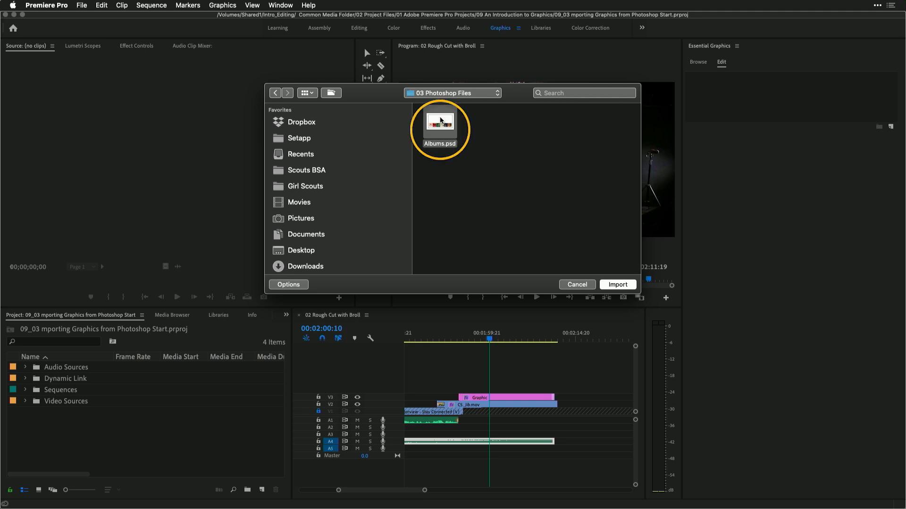
pyautogui.click(620, 285)
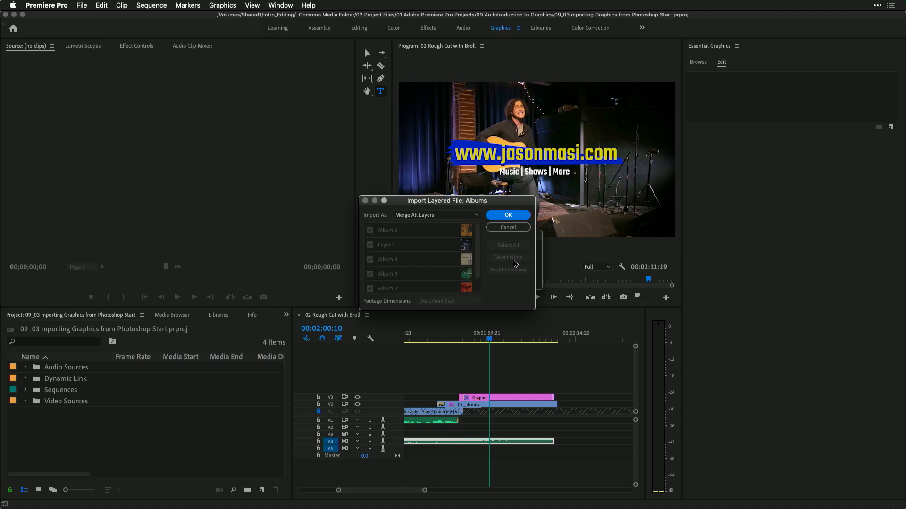
# Import the layered Albums file as a Sequence with footage dimensions set to Document Size
pyautogui.click(455, 220)
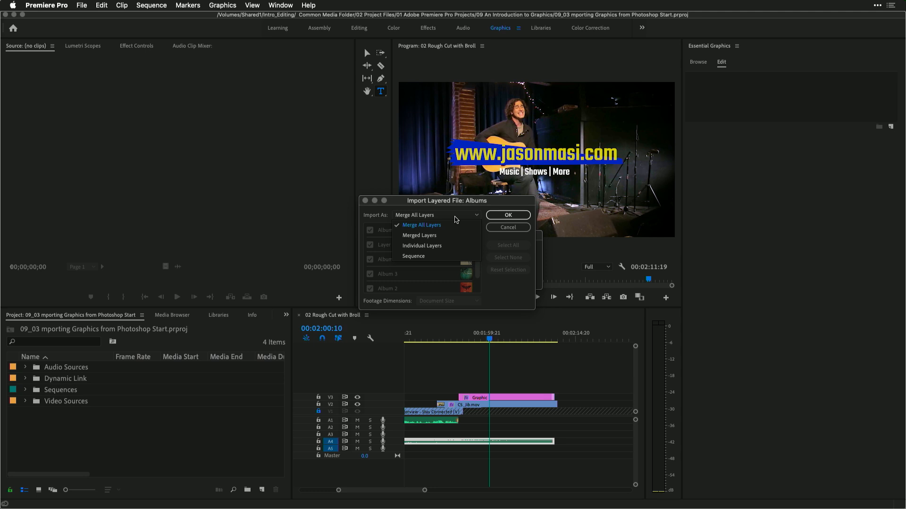
pyautogui.click(453, 234)
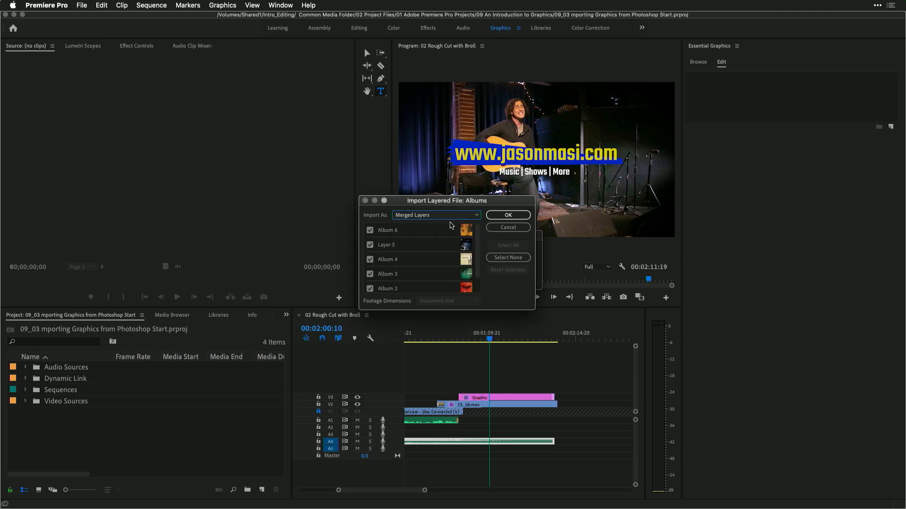
pyautogui.click(446, 217)
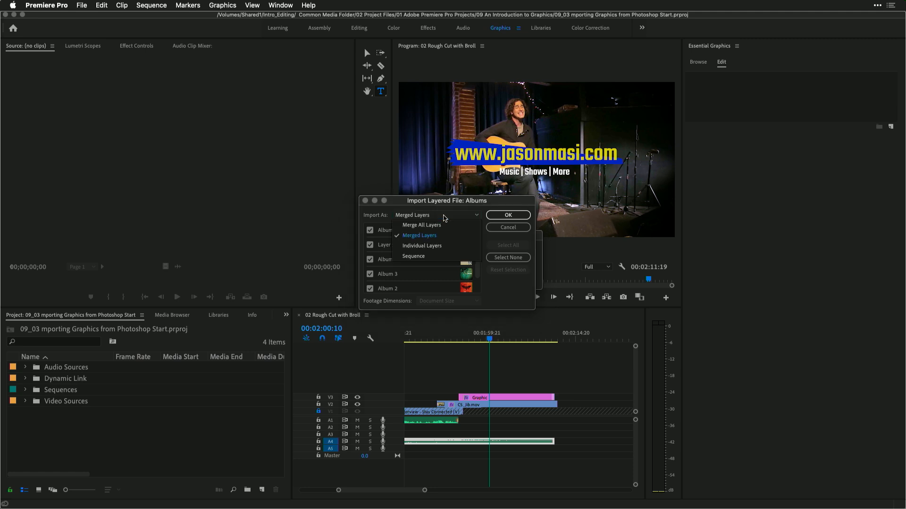
pyautogui.click(436, 256)
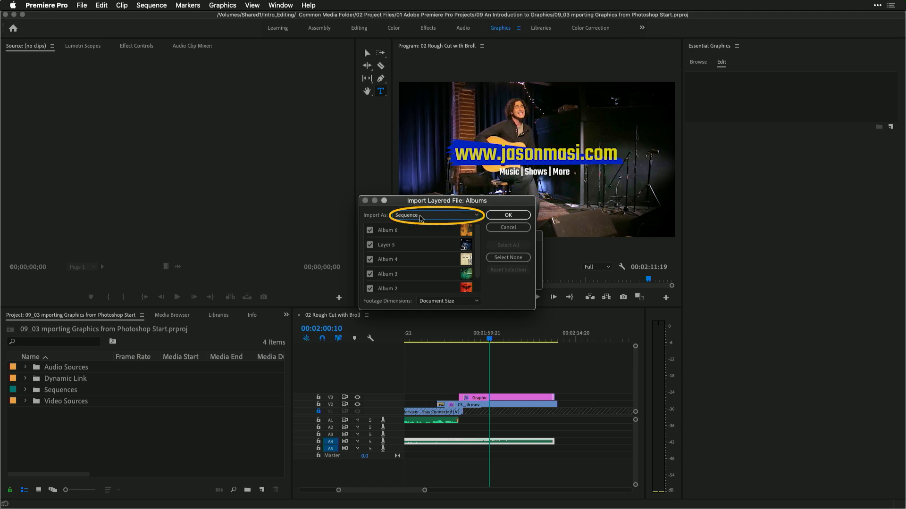
pyautogui.click(446, 302)
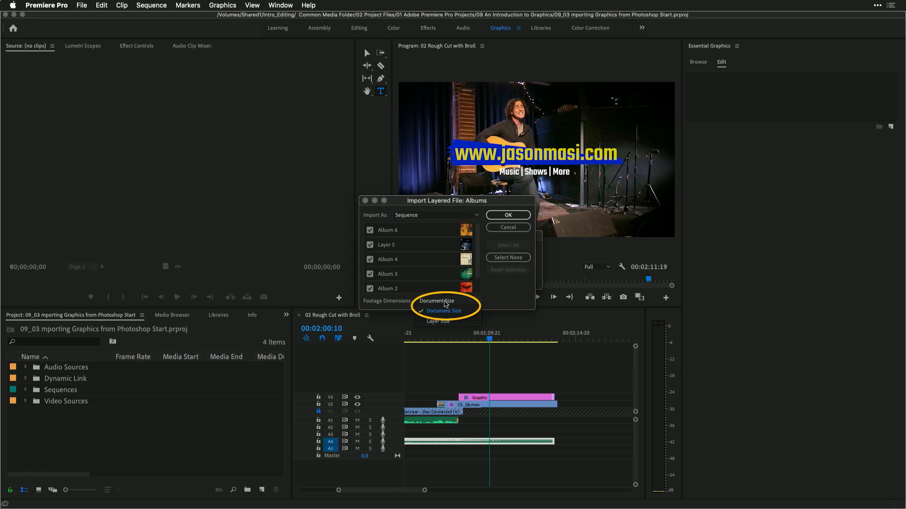
pyautogui.click(445, 310)
pyautogui.click(499, 218)
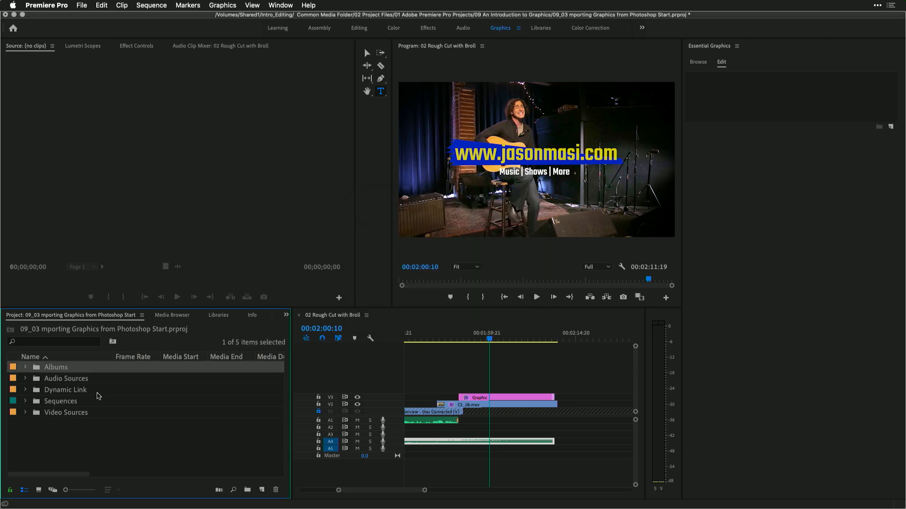
# Expand the imported Albums bin, save the project, and open the Albums sequence in the timeline
pyautogui.click(25, 367)
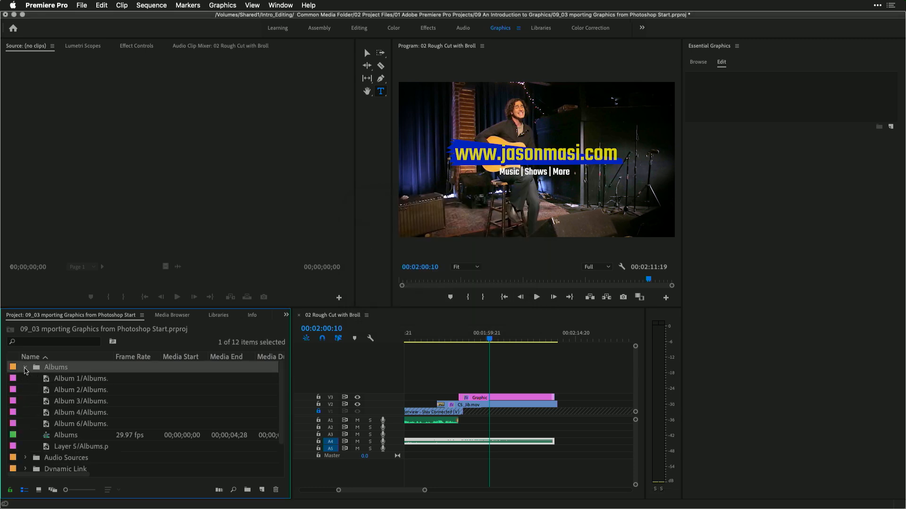
pyautogui.press('super+s')
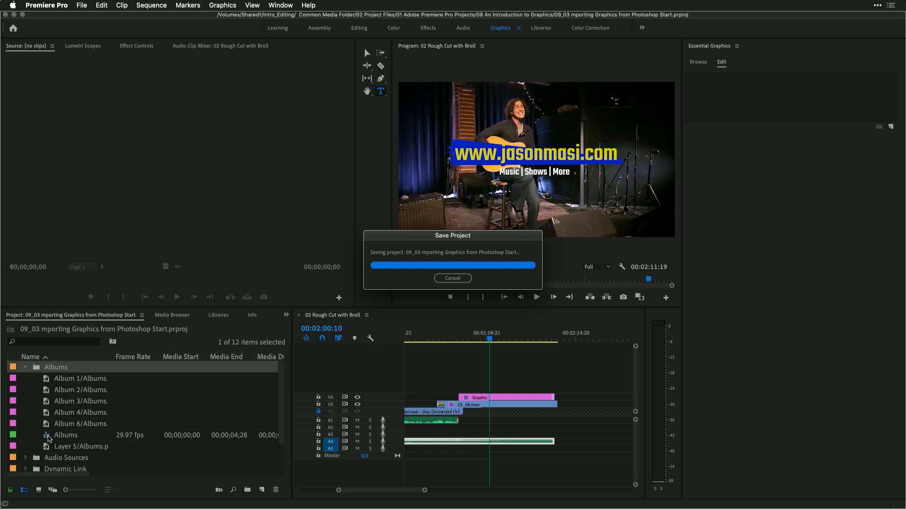
pyautogui.click(49, 436)
pyautogui.doubleClick(48, 436)
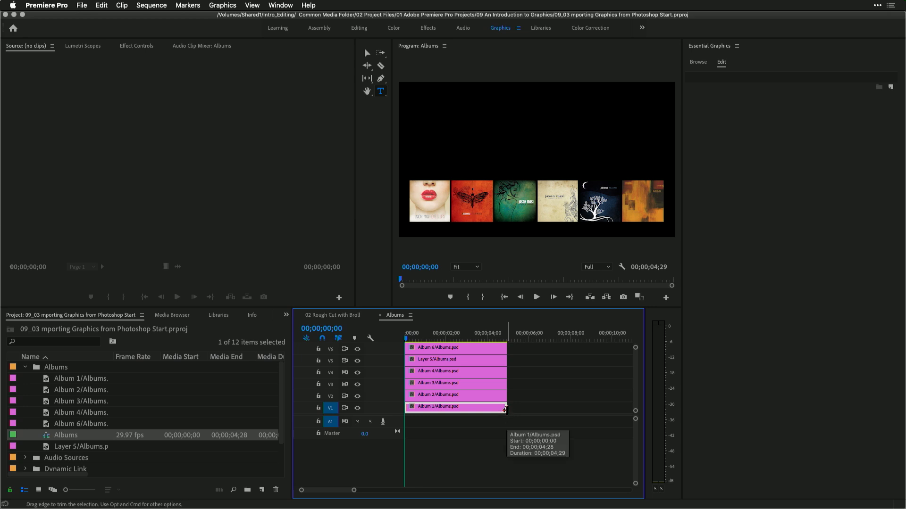
# Extend all six album clips together to a duration of about 20 seconds
pyautogui.press('-')
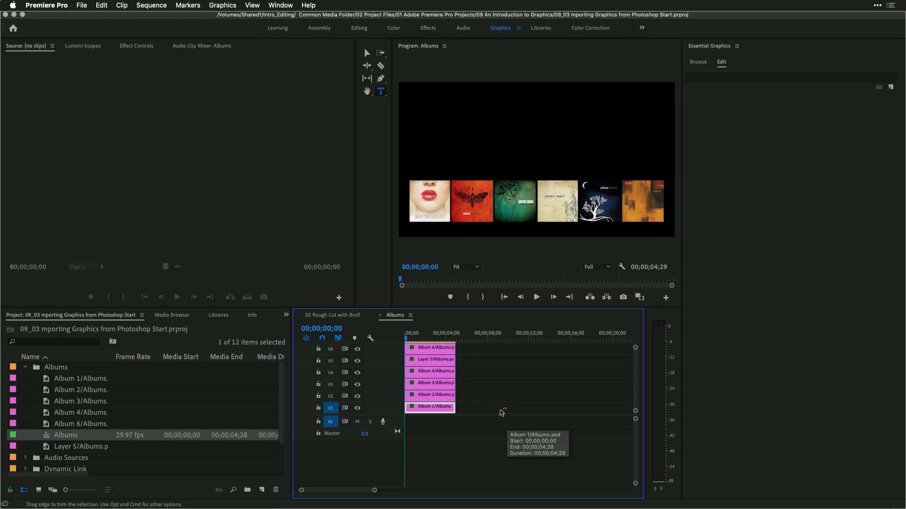
pyautogui.press('super+a')
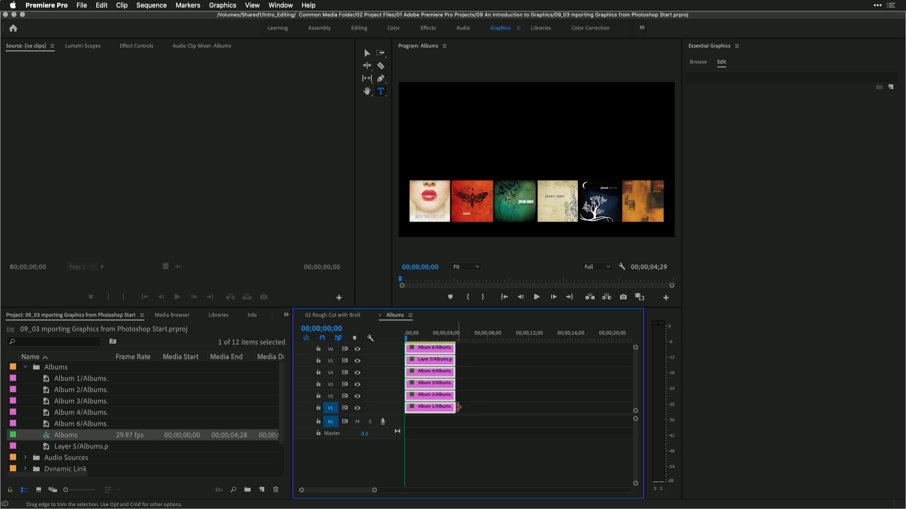
pyautogui.moveTo(455, 407); pyautogui.dragTo(613, 406)
pyautogui.click(539, 428)
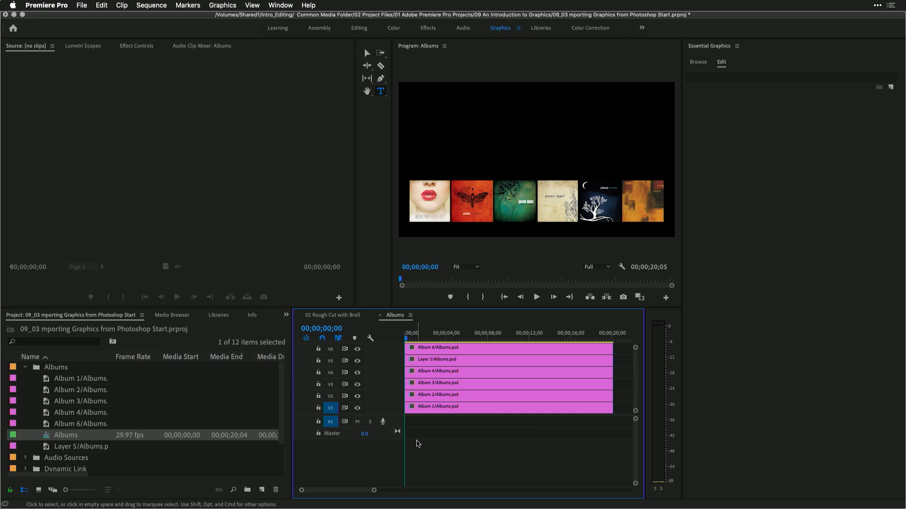
# Move the album clips on V2 through V6 together so they start at 00;00;00;15
pyautogui.hotkey('shift', 'Right')
pyautogui.hotkey('shift', 'Right')
pyautogui.hotkey('shift', 'Right')
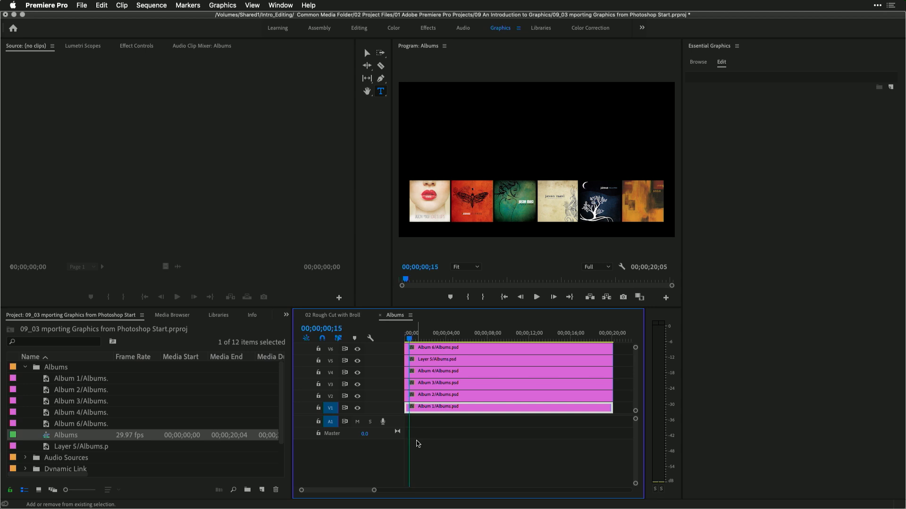
pyautogui.click(436, 399)
pyautogui.keyDown('shift'); pyautogui.click(435, 386); pyautogui.keyUp('shift')
pyautogui.keyDown('shift'); pyautogui.click(434, 372); pyautogui.keyUp('shift')
pyautogui.keyDown('shift'); pyautogui.click(434, 360); pyautogui.keyUp('shift')
pyautogui.keyDown('shift'); pyautogui.click(433, 348); pyautogui.keyUp('shift')
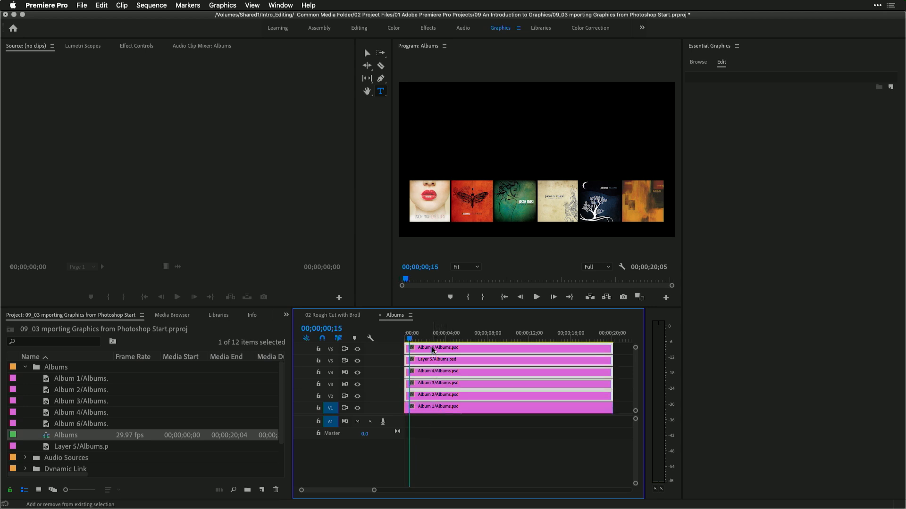
pyautogui.moveTo(428, 395); pyautogui.dragTo(433, 394)
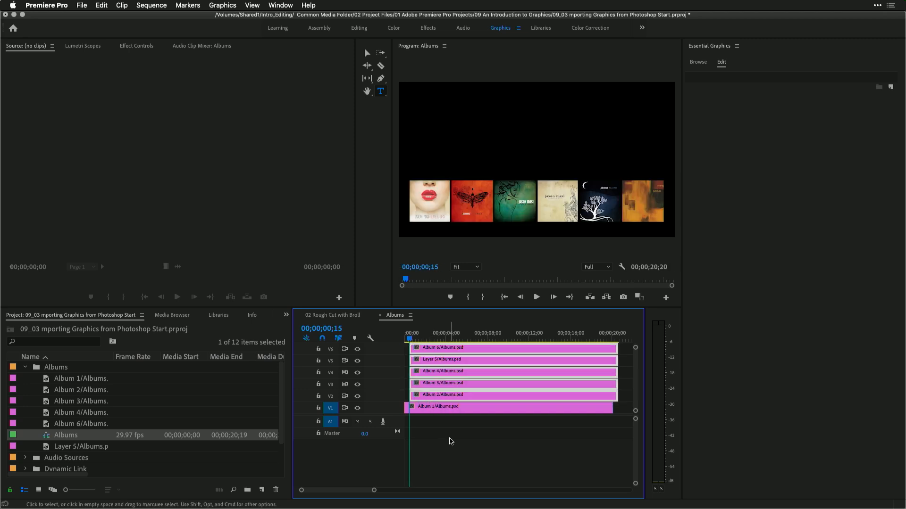
# Stagger the upper album clips so V3 starts at 00;00;01;00 and V4 through V6 start at 00;00;01;15
pyautogui.hotkey('shift', 'Right')
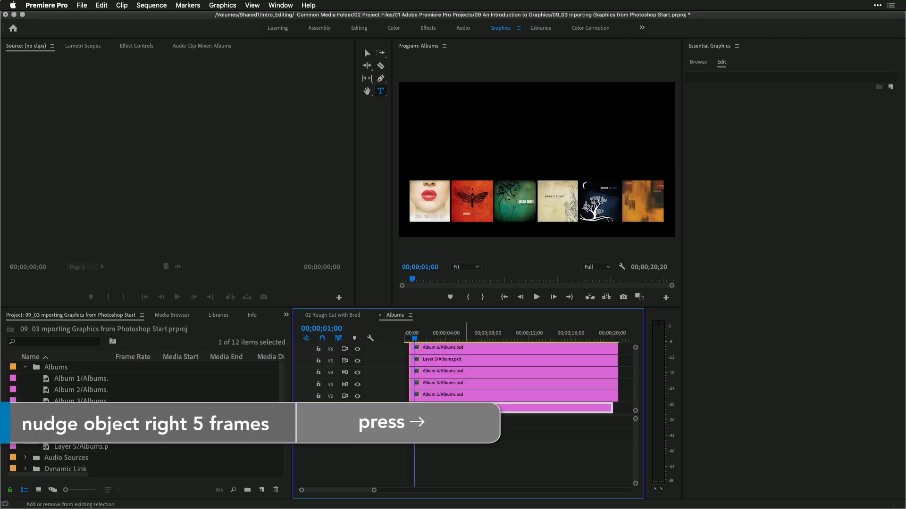
pyautogui.moveTo(406, 348); pyautogui.dragTo(432, 389)
pyautogui.hotkey('shift', 'Right')
pyautogui.hotkey('shift', 'Right')
pyautogui.moveTo(409, 348); pyautogui.dragTo(441, 377)
pyautogui.hotkey('shift', 'Right')
pyautogui.hotkey('shift', 'Right')
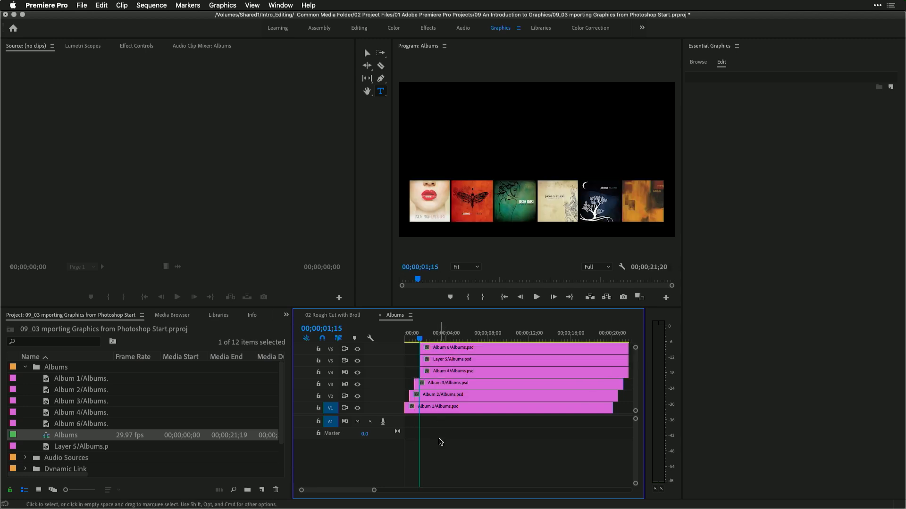
# Shift the V5 and V6 album clips to continue the staggered starts, and play back the sequence
pyautogui.moveTo(437, 362); pyautogui.dragTo(391, 345)
pyautogui.hotkey('shift', 'Right')
pyautogui.hotkey('shift', 'Right')
pyautogui.hotkey('shift', 'Right')
pyautogui.press('space')
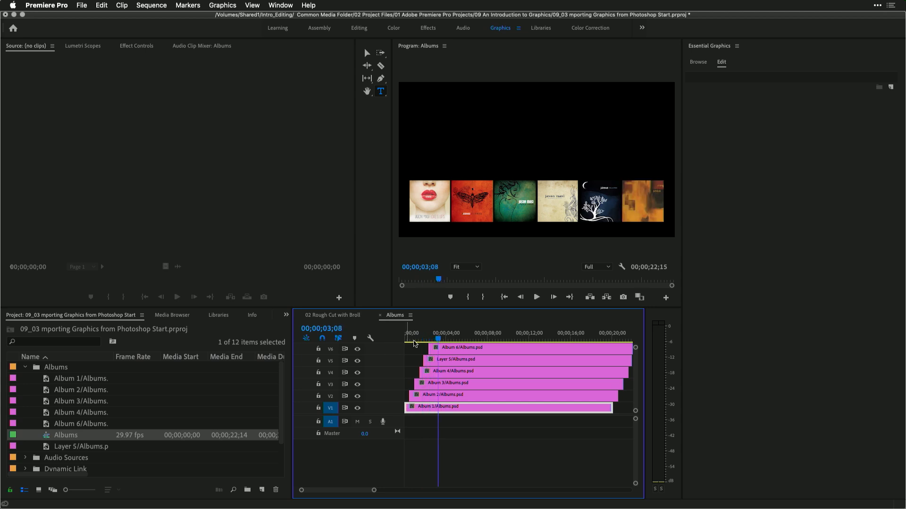
# Apply the default Cross Dissolve transition to the start of the Album 1 and Album 2 clips on V1 and V2
pyautogui.moveTo(414, 340); pyautogui.dragTo(399, 341)
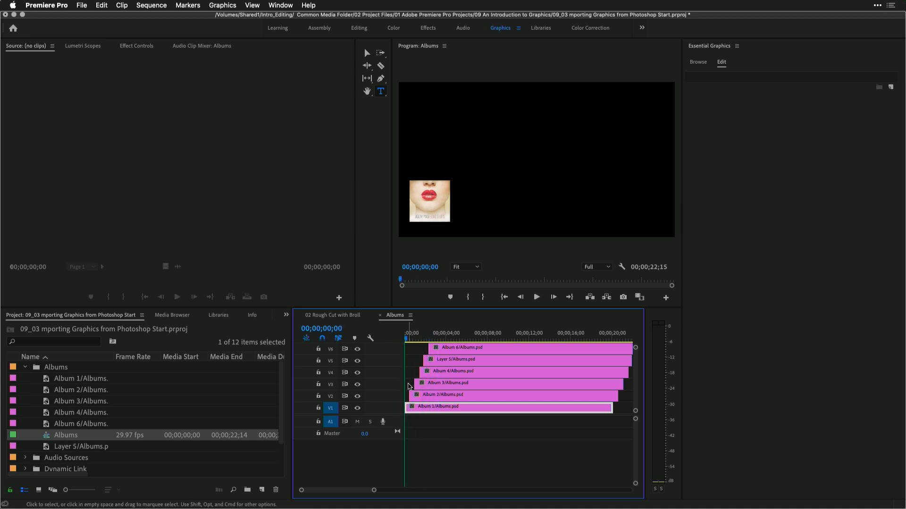
pyautogui.rightClick(407, 412)
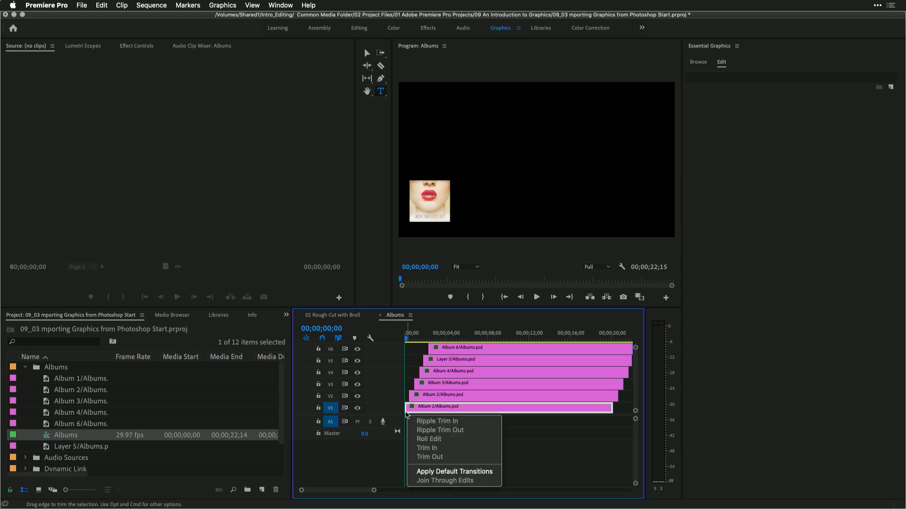
pyautogui.click(433, 472)
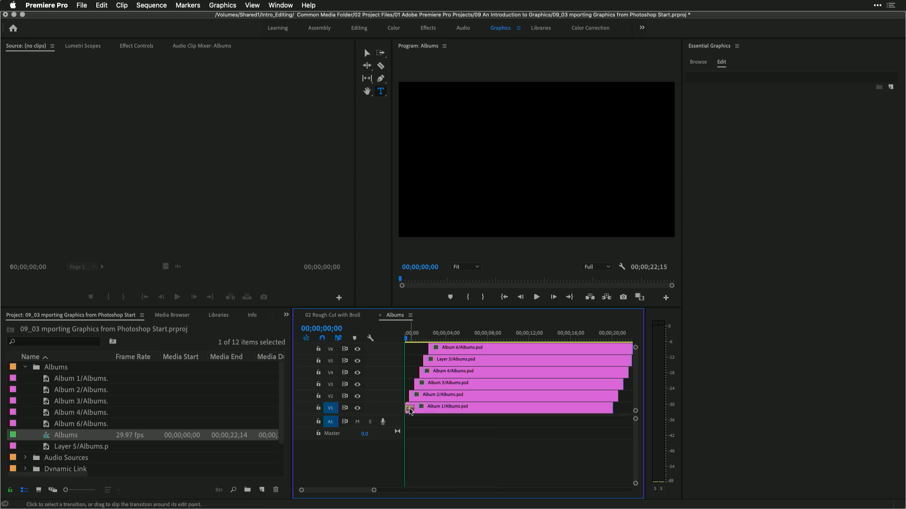
pyautogui.press('=')
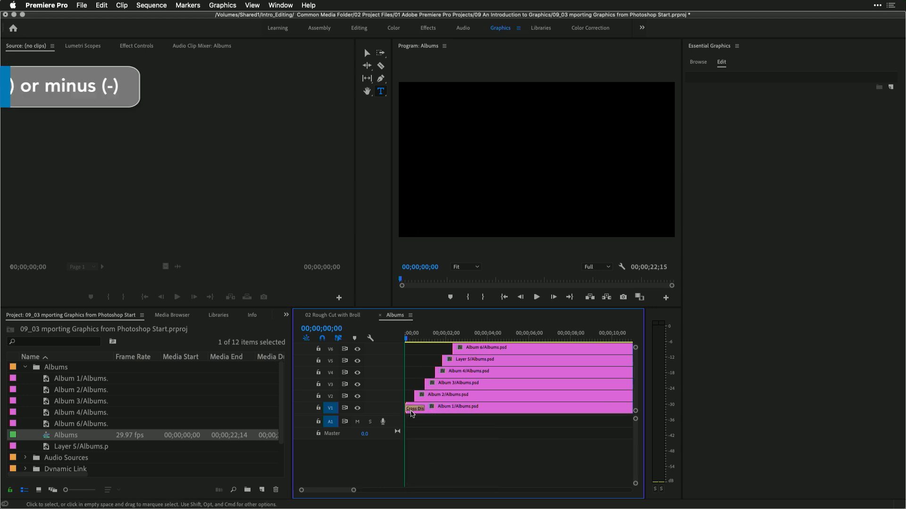
pyautogui.press('=')
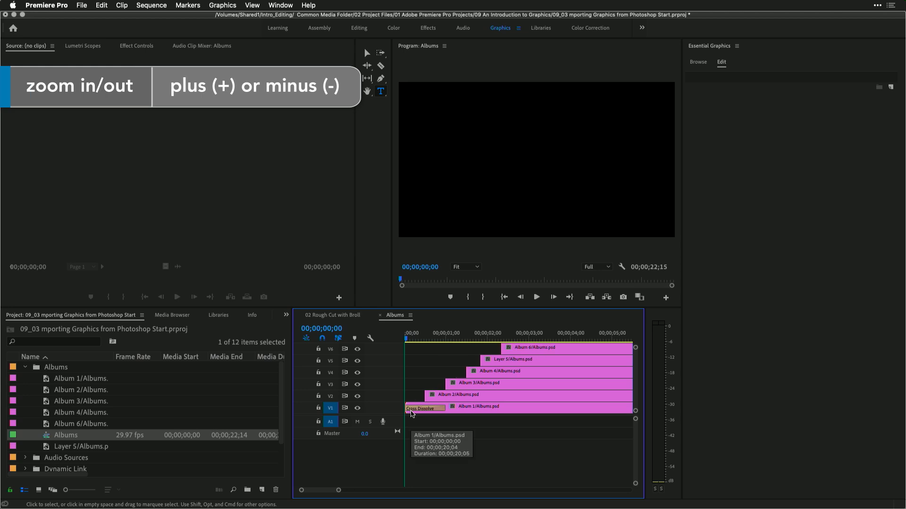
pyautogui.press('super+d')
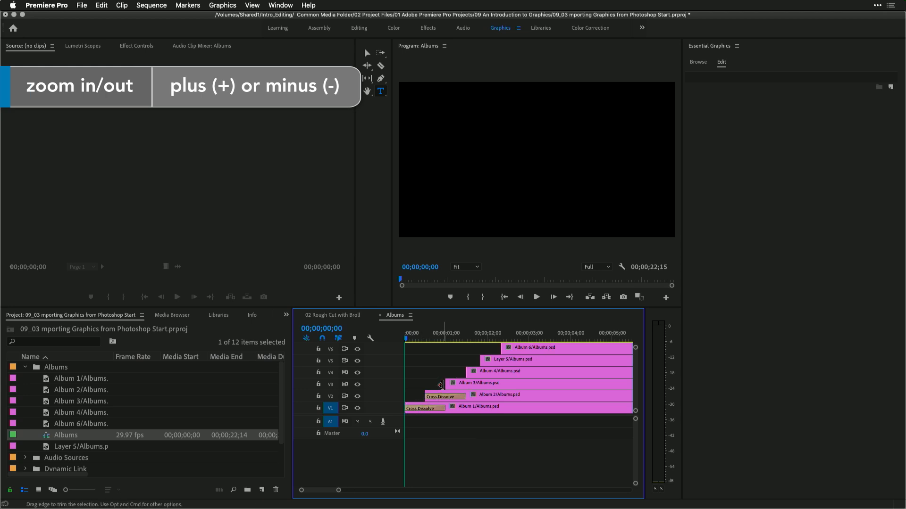
# Add the default Cross Dissolve to the start of each album clip on V3 through V6
pyautogui.click(444, 385)
pyautogui.press('super+d')
pyautogui.click(465, 372)
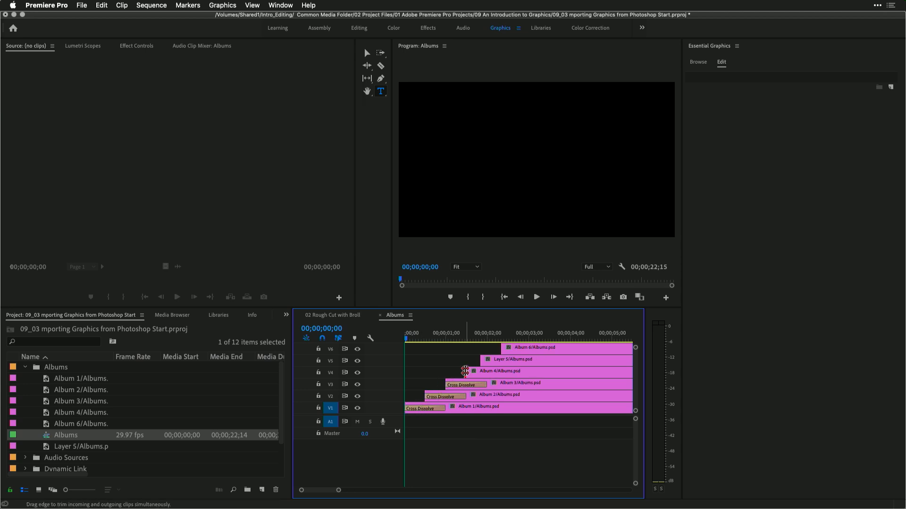
pyautogui.press('super+d')
pyautogui.click(481, 360)
pyautogui.press('super+d')
pyautogui.click(503, 349)
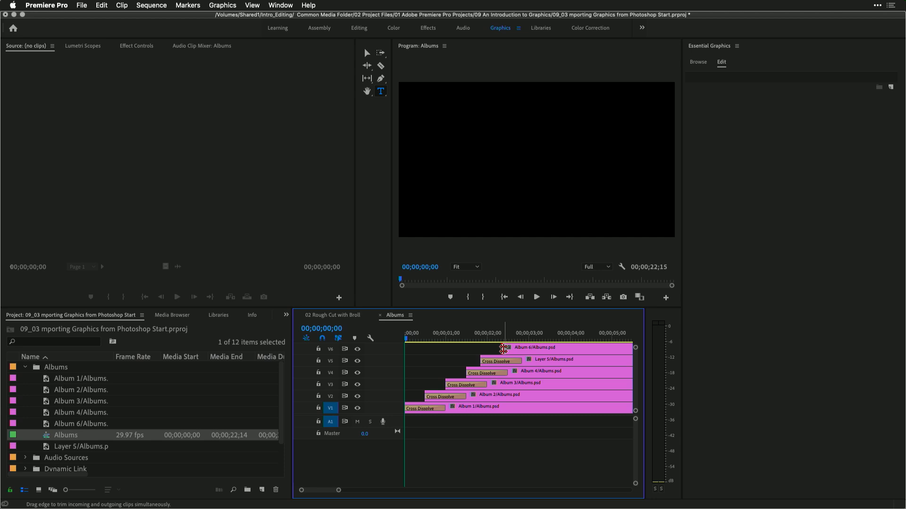
pyautogui.press('super+d')
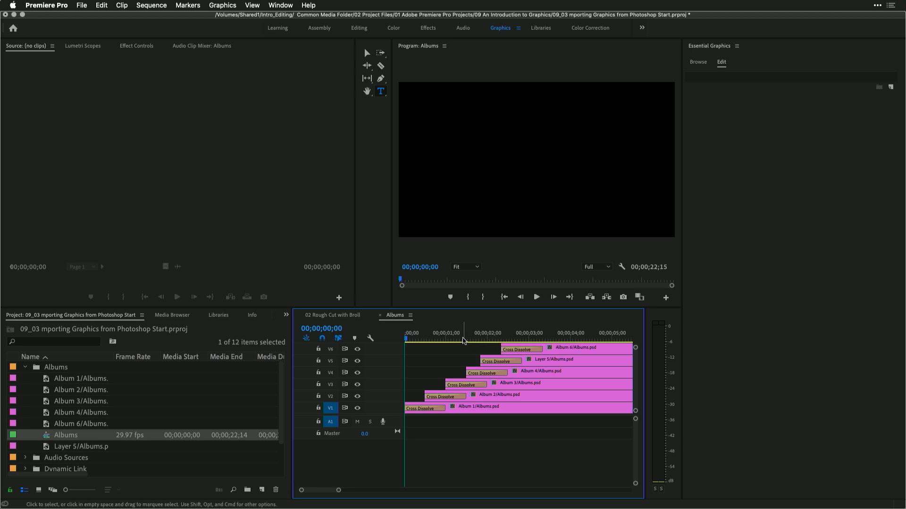
# Play back the Albums sequence and move the end title graphic in 02 Rough Cut with Broll up to V4
pyautogui.press('space')
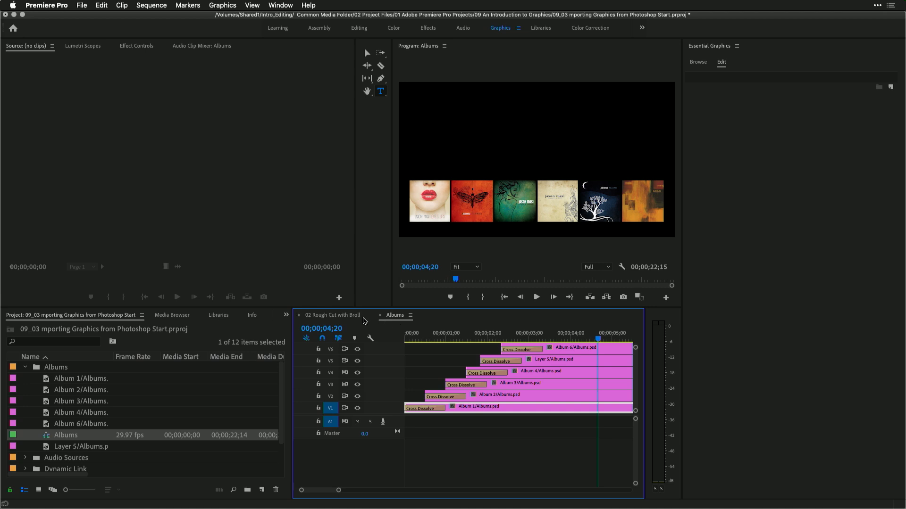
pyautogui.click(340, 315)
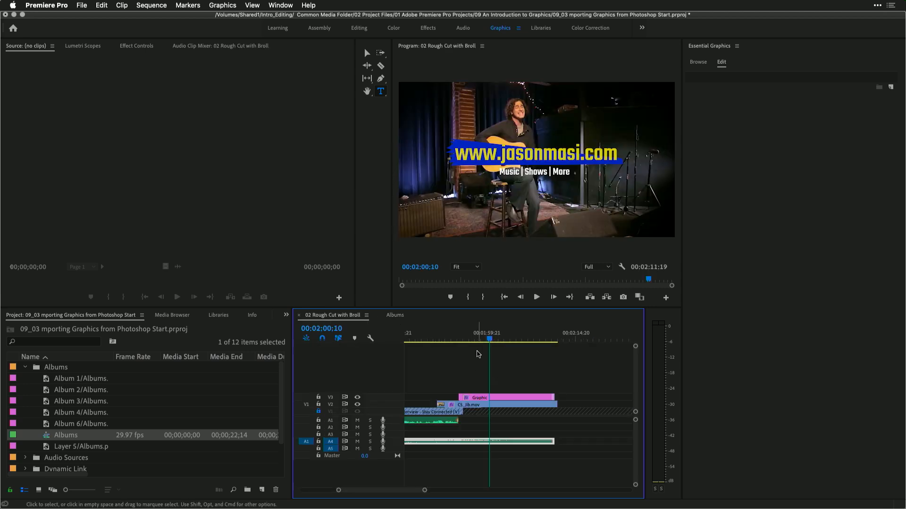
pyautogui.click(489, 399)
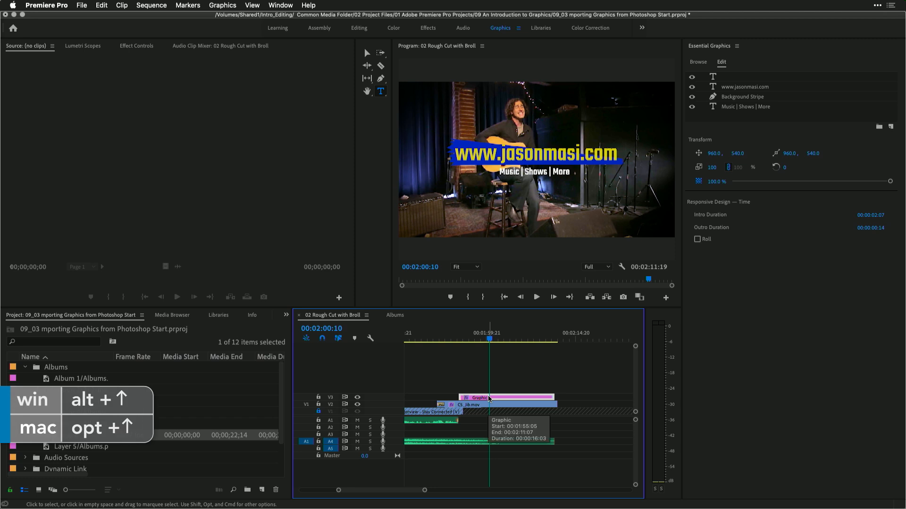
pyautogui.hotkey('alt', 'Up')
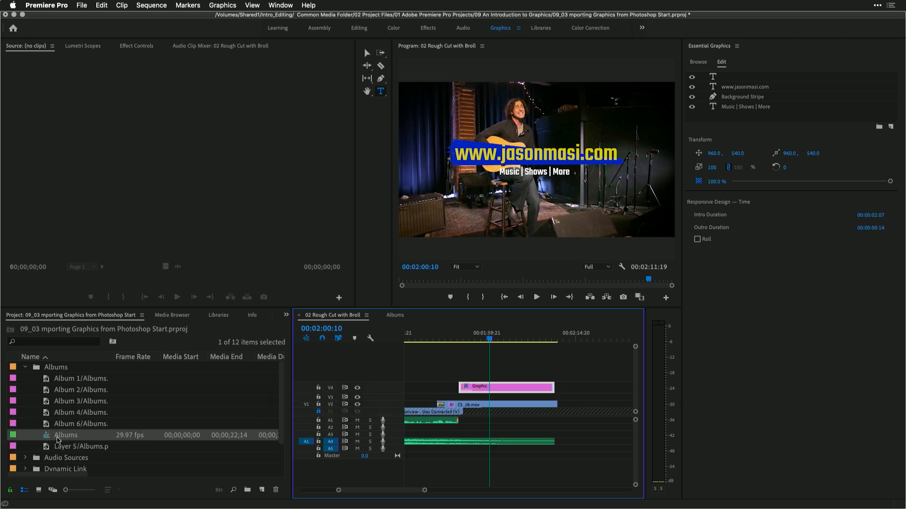
# Overwrite the Albums sequence onto V3 at 00:01:57:11, beneath the end title graphic, and play back the result
pyautogui.click(48, 438)
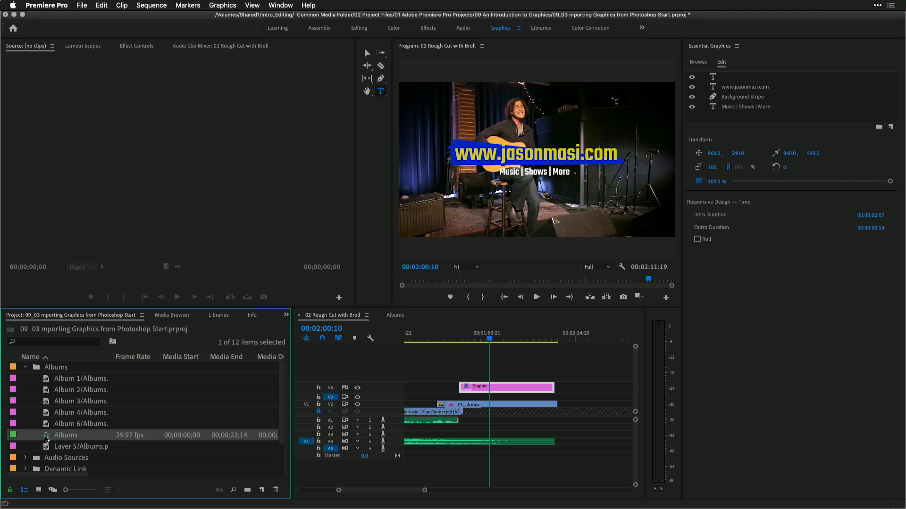
pyautogui.moveTo(117, 179); pyautogui.dragTo(119, 180)
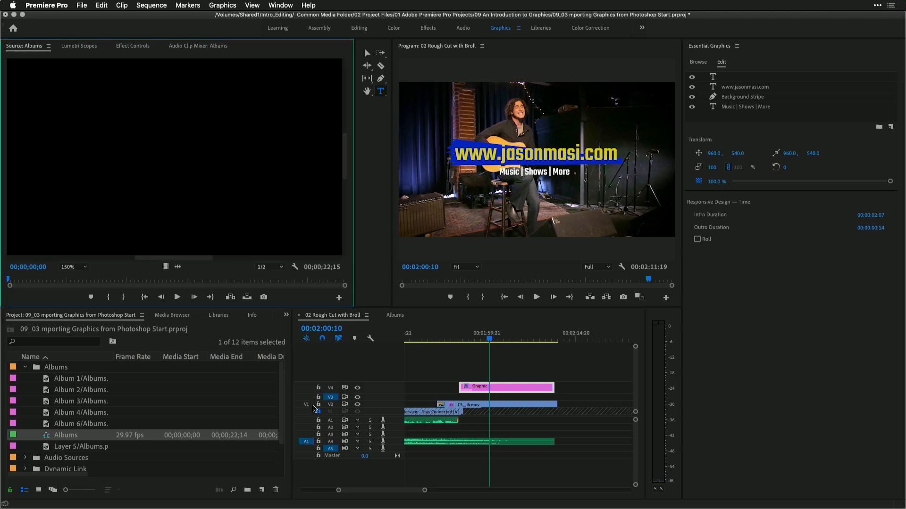
pyautogui.click(309, 396)
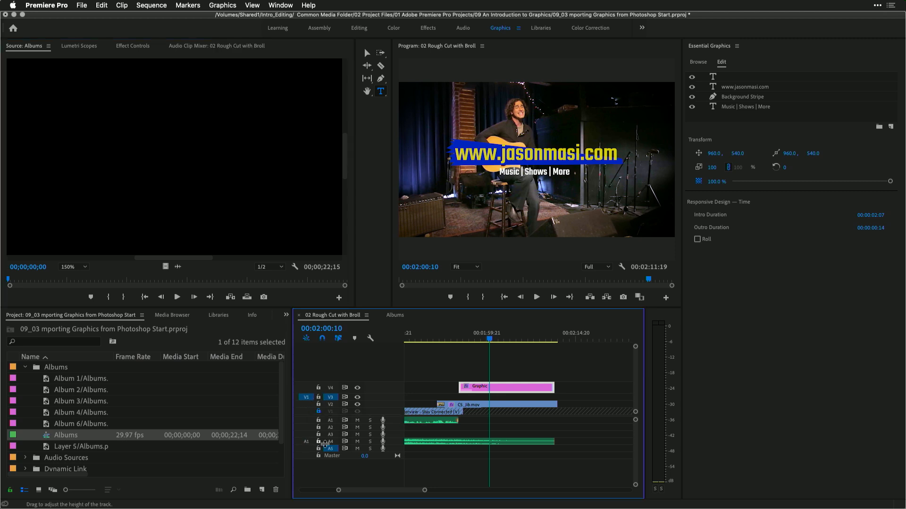
pyautogui.moveTo(459, 338)
pyautogui.mouseDown()
pyautogui.moveTo(443, 338)
pyautogui.moveTo(473, 341)
pyautogui.mouseUp()
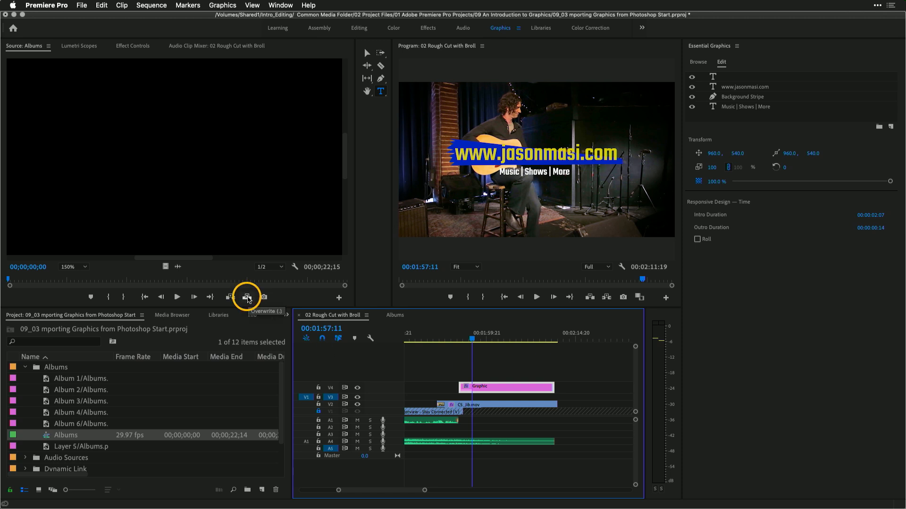
pyautogui.click(247, 299)
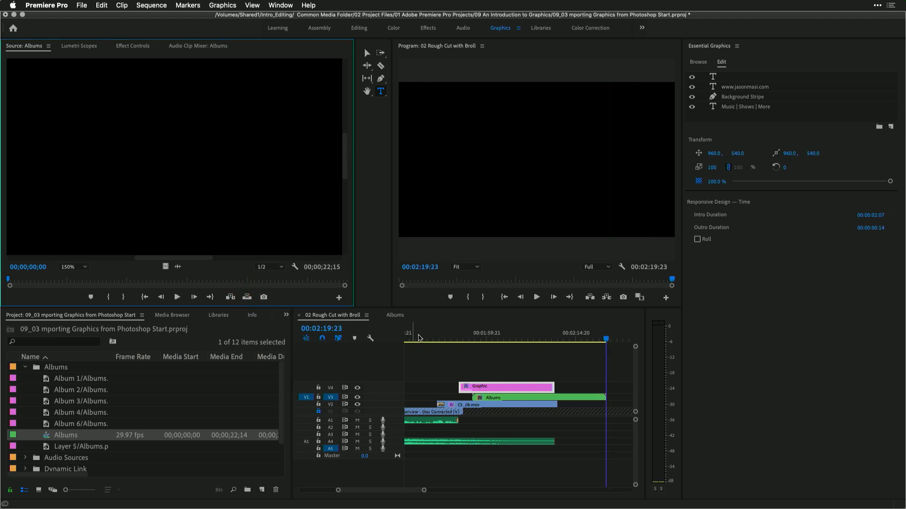
pyautogui.click(437, 337)
pyautogui.press('space')
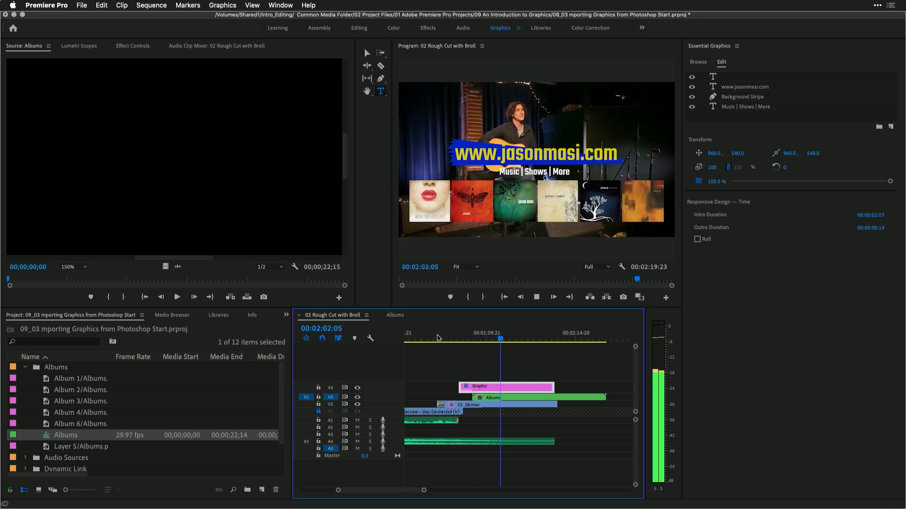
pyautogui.press('space')
# Set the nested Albums clip's position to 960, 588 and its scale to 91, and play back the end title
pyautogui.click(127, 47)
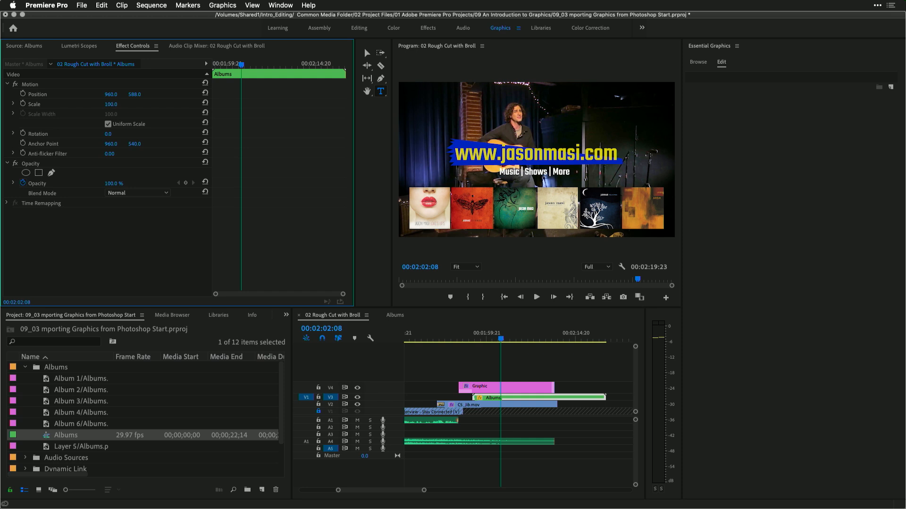
pyautogui.moveTo(111, 104); pyautogui.dragTo(107, 104)
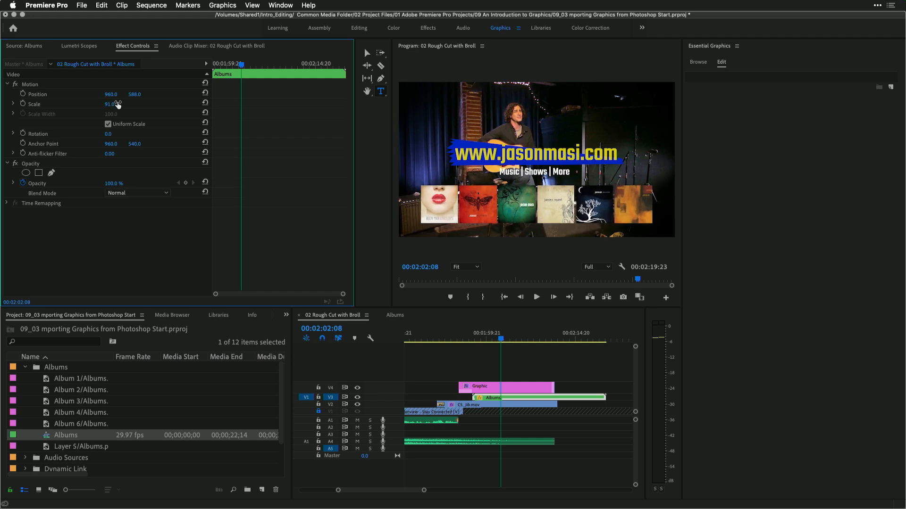
pyautogui.click(468, 335)
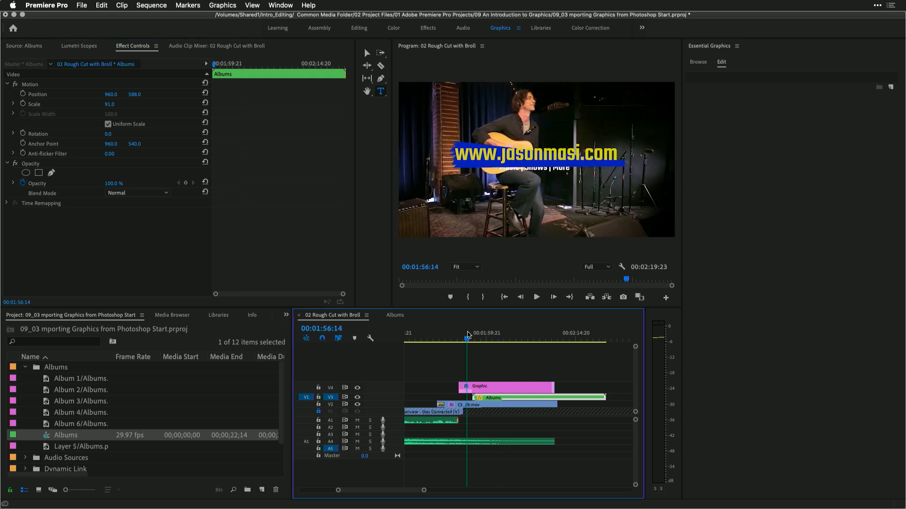
pyautogui.press('space')
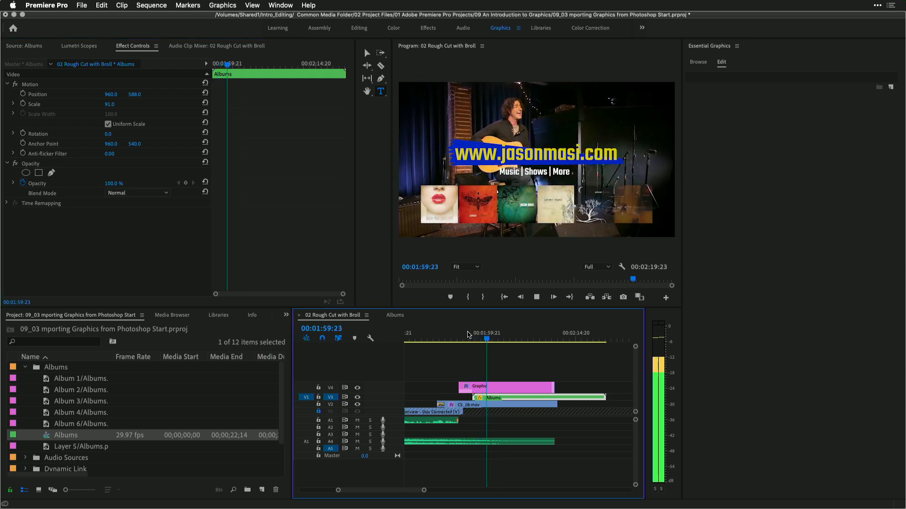
pyautogui.press('space')
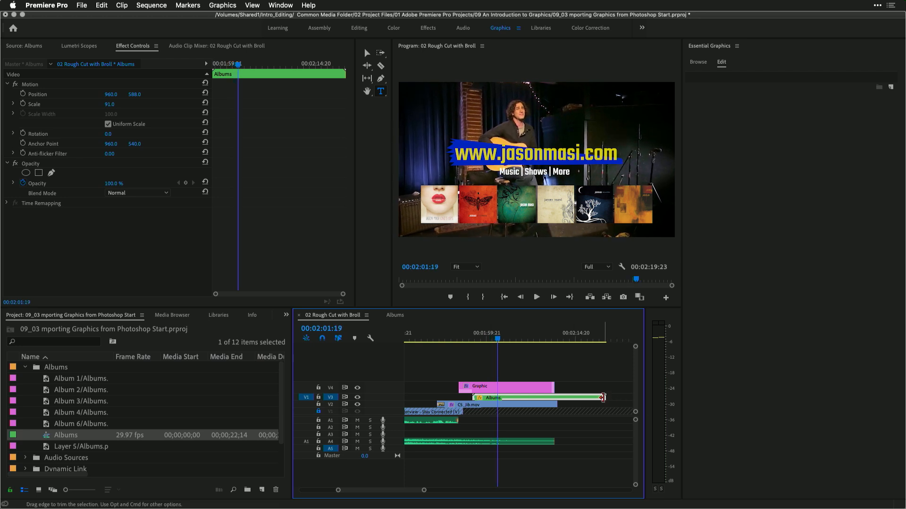
# Trim the Albums clip and extend the V4 graphic to the end of the V2 clip, and place the playhead at 00:02:06:02
pyautogui.moveTo(602, 397); pyautogui.dragTo(557, 388)
pyautogui.click(529, 337)
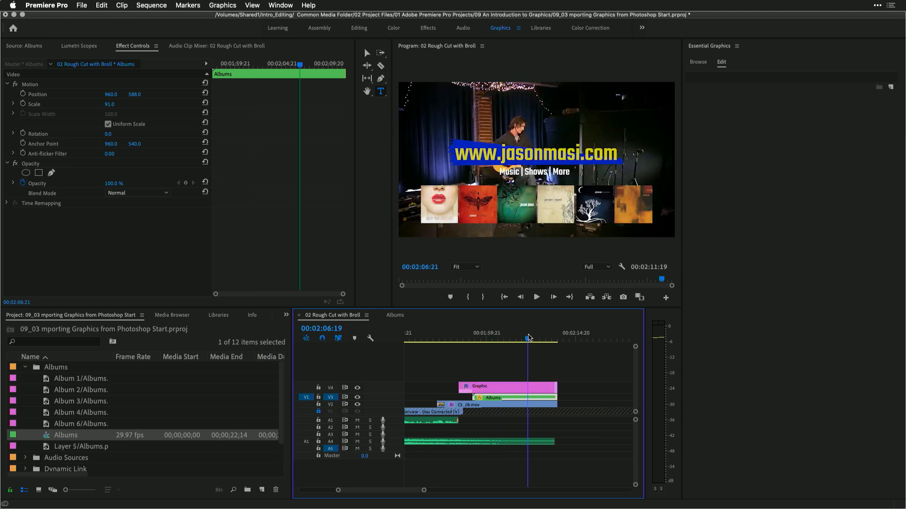
pyautogui.moveTo(528, 338); pyautogui.dragTo(524, 338)
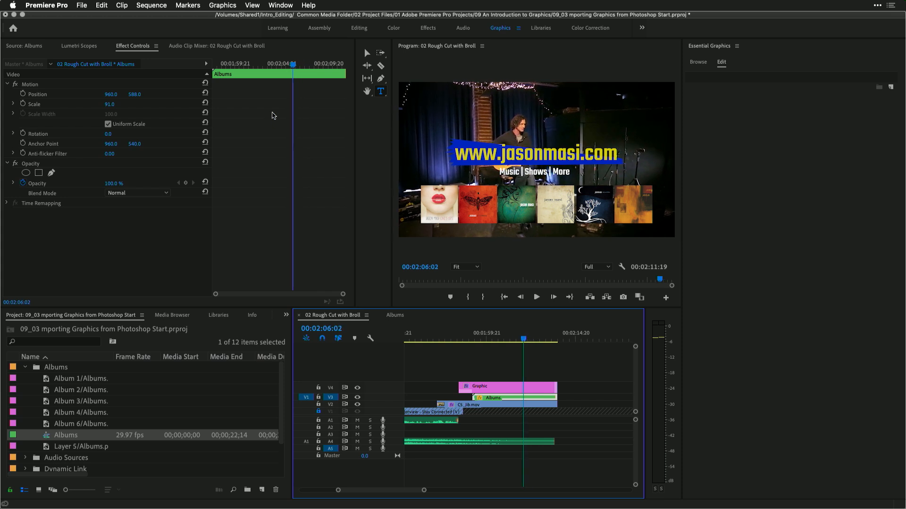
# Create a 1920 × 1080 black video at 23.976 fps, move it into the Video Sources bin, and collapse the Albums bin
pyautogui.click(102, 4)
pyautogui.moveTo(82, 4)
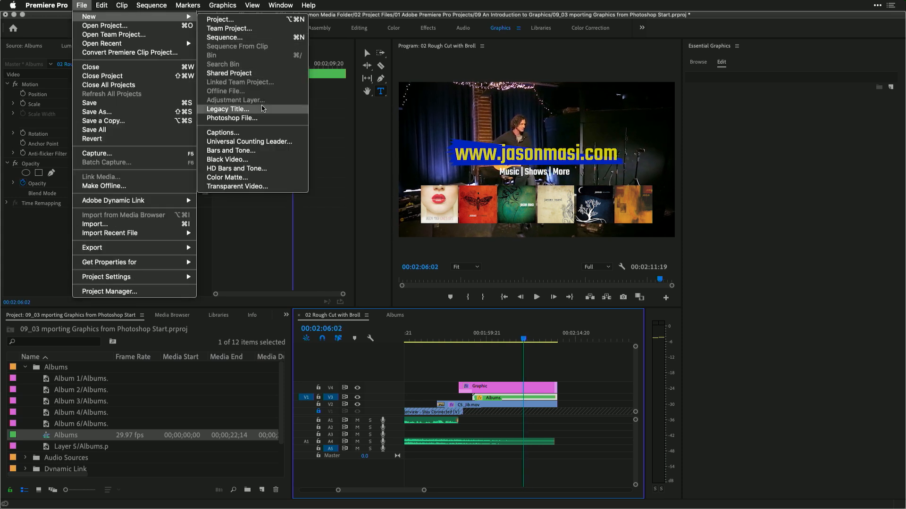
pyautogui.click(258, 162)
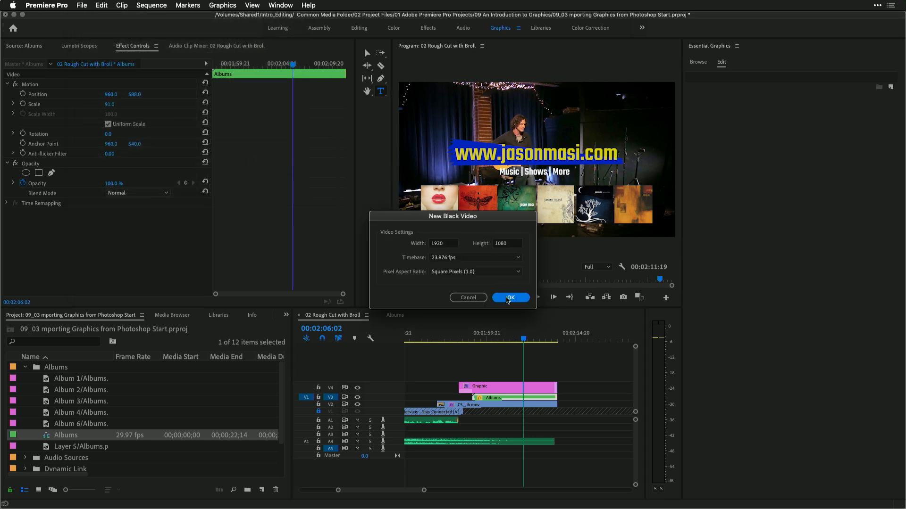
pyautogui.click(510, 298)
pyautogui.scroll(-2, 51, 453)
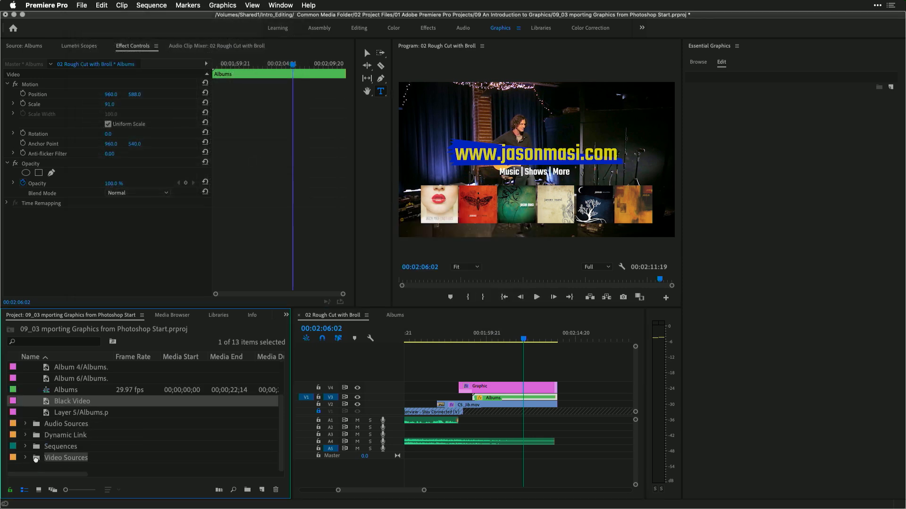
pyautogui.press('Delete')
pyautogui.scroll(3, 34, 375)
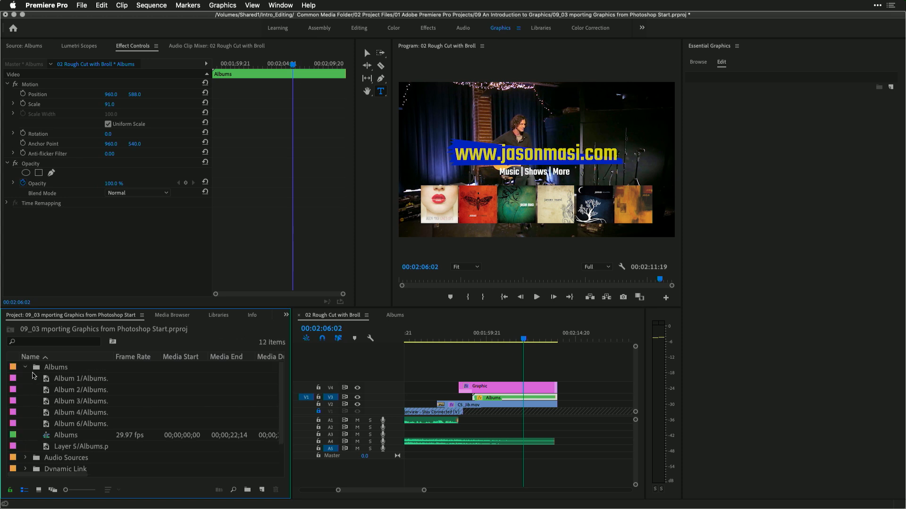
pyautogui.click(25, 367)
# Place the Black Video from the Video Sources bin on V5, starting at 00:02:06:02
pyautogui.click(25, 413)
pyautogui.click(45, 436)
pyautogui.moveTo(300, 401); pyautogui.dragTo(585, 400)
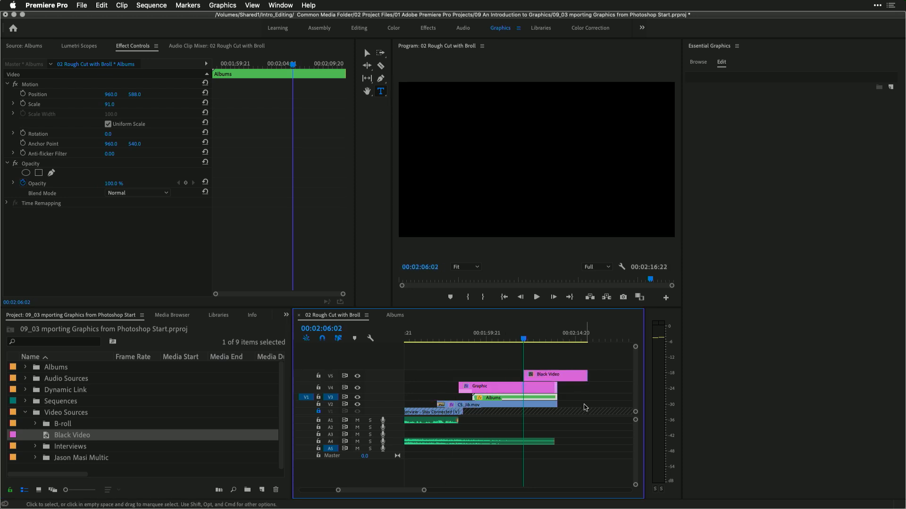
# Apply the default transition to the start of the Black Video clip and play back the fade to black
pyautogui.hscroll(-2, 585, 408)
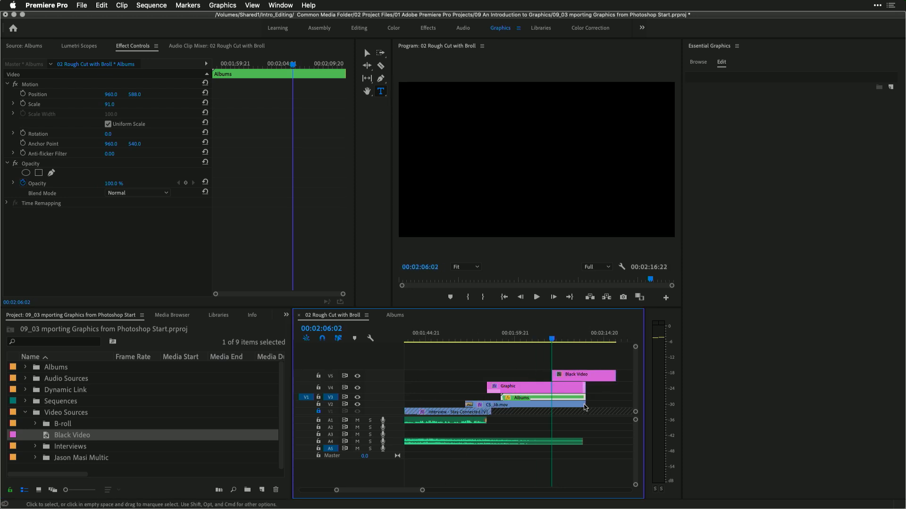
pyautogui.rightClick(552, 378)
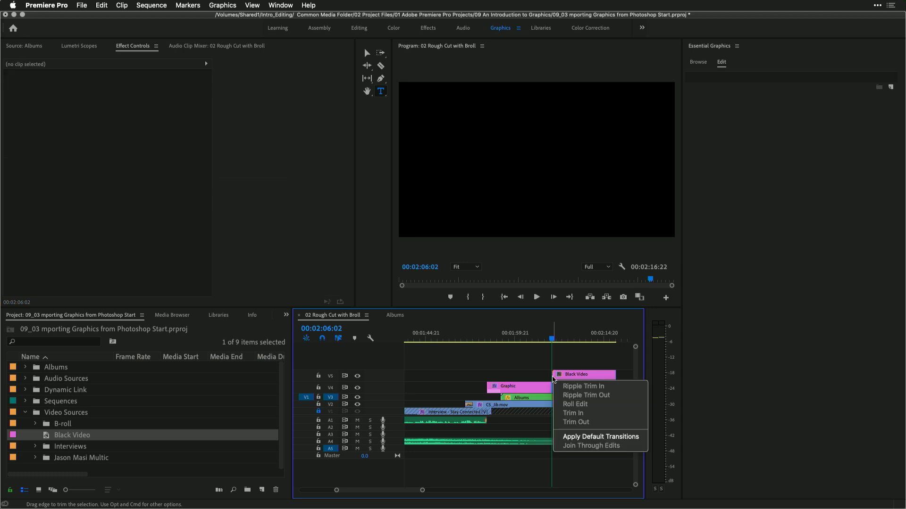
pyautogui.click(578, 438)
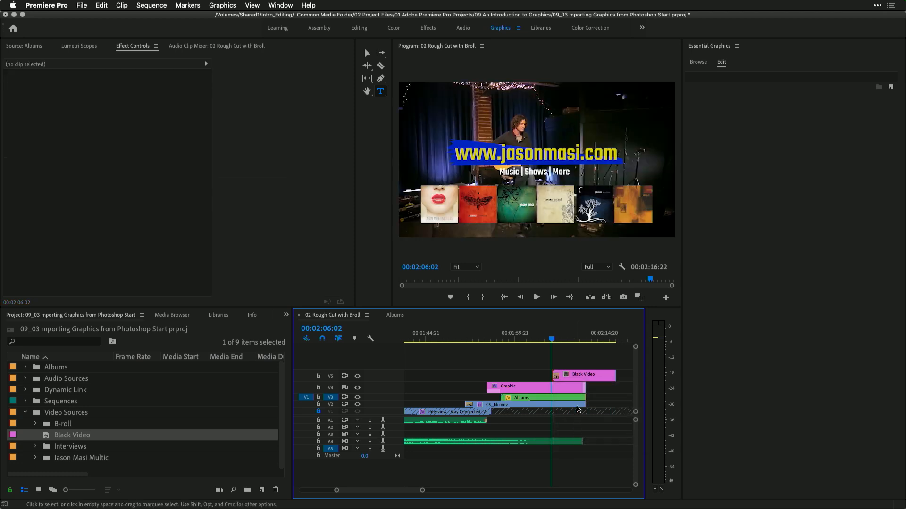
pyautogui.click(500, 334)
pyautogui.press('space')
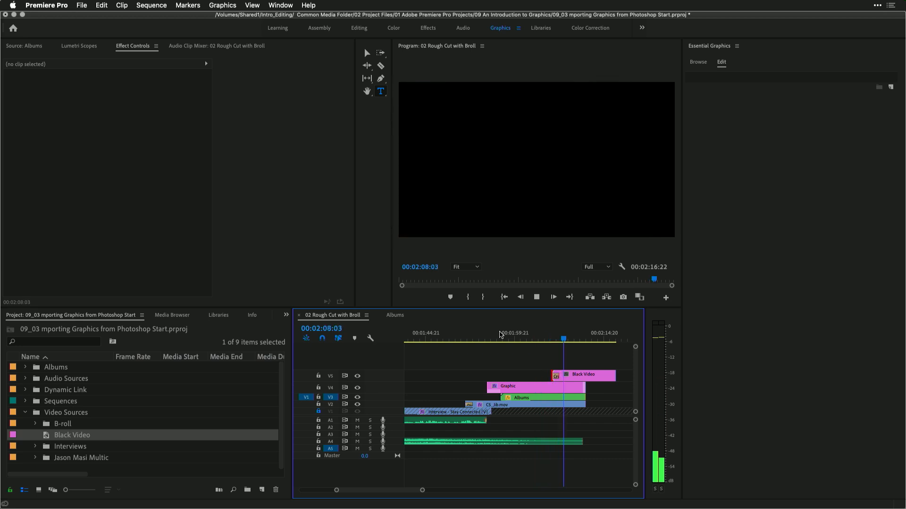
pyautogui.press('space')
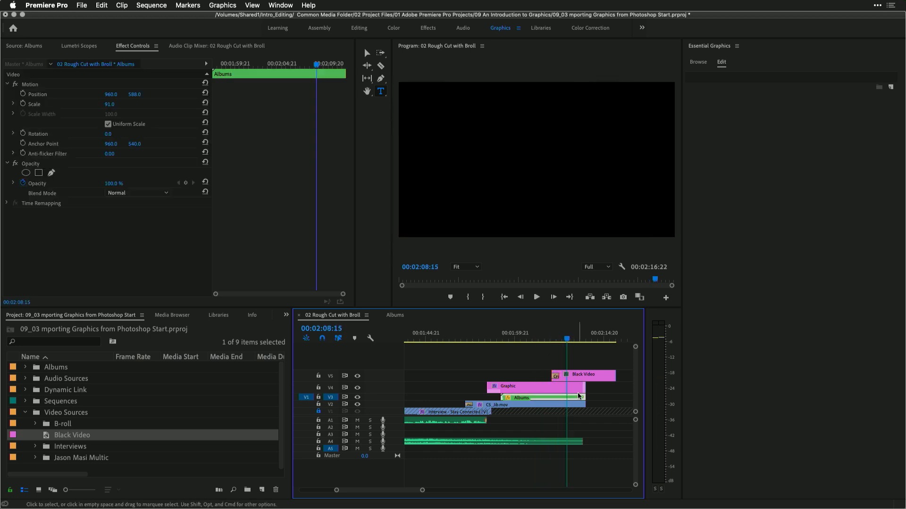
# Set the duration of the Black Video's Cross Dissolve to 2 seconds and play back the fade
pyautogui.click(555, 377)
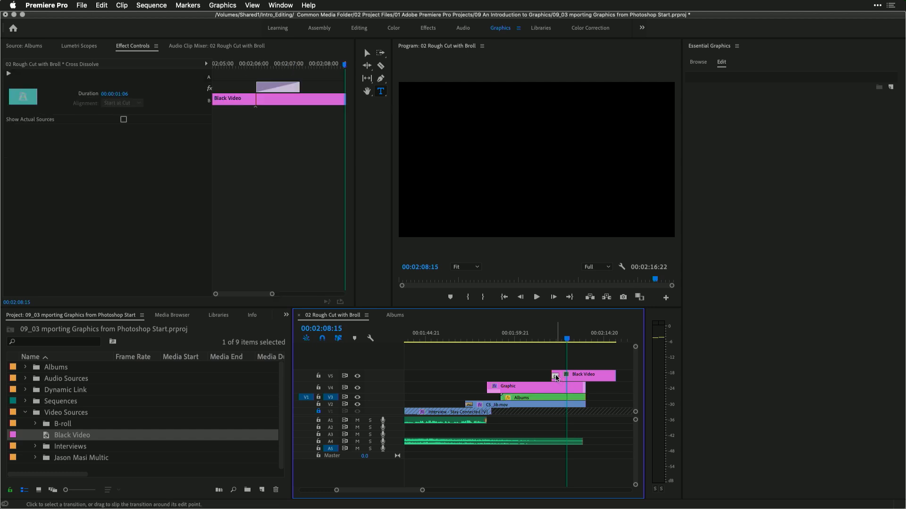
pyautogui.doubleClick(556, 375)
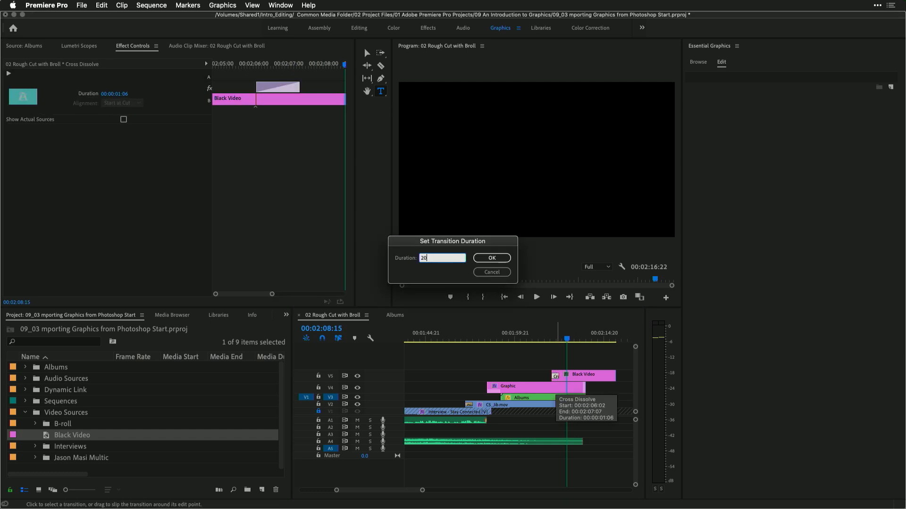
pyautogui.press('Return')
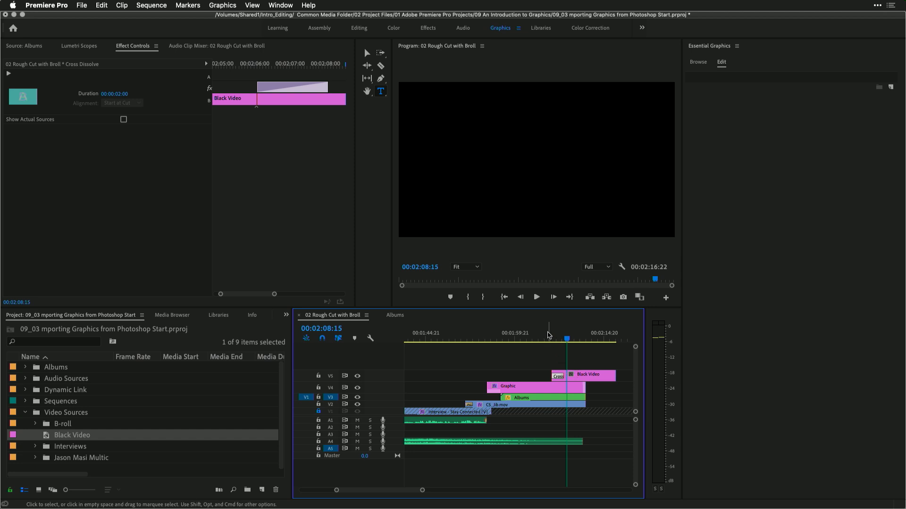
pyautogui.click(548, 336)
pyautogui.press('space')
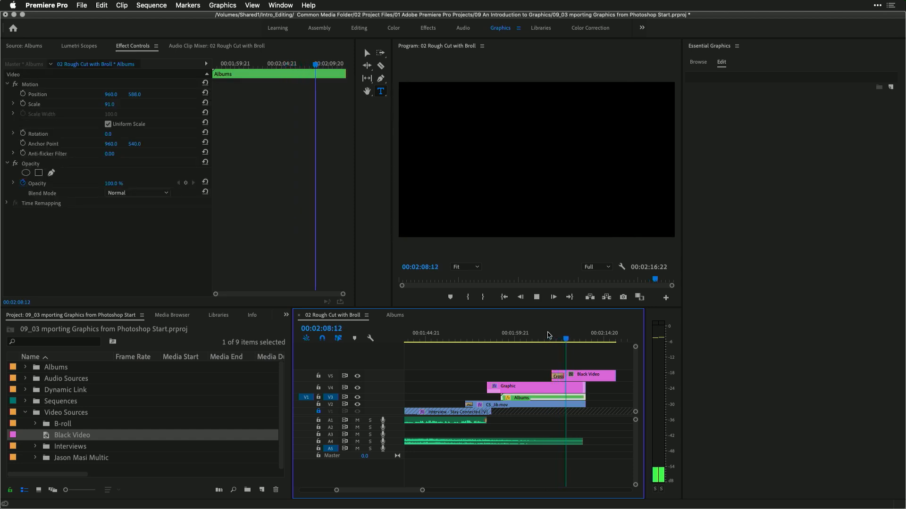
pyautogui.press('space')
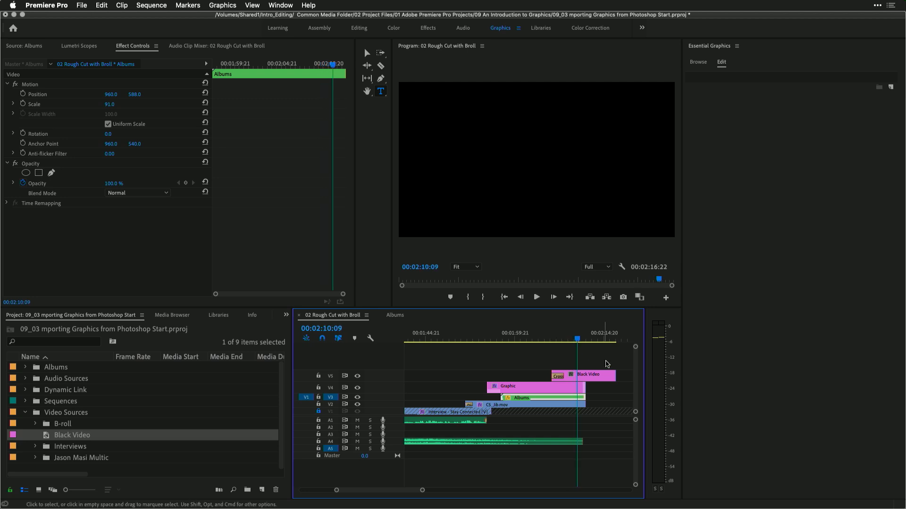
# Trim the ends of the V2, Albums and title graphic clips to 00:02:10:09, and shorten the Black Video to end at about 00:02:12:13
pyautogui.moveTo(584, 388); pyautogui.dragTo(577, 404)
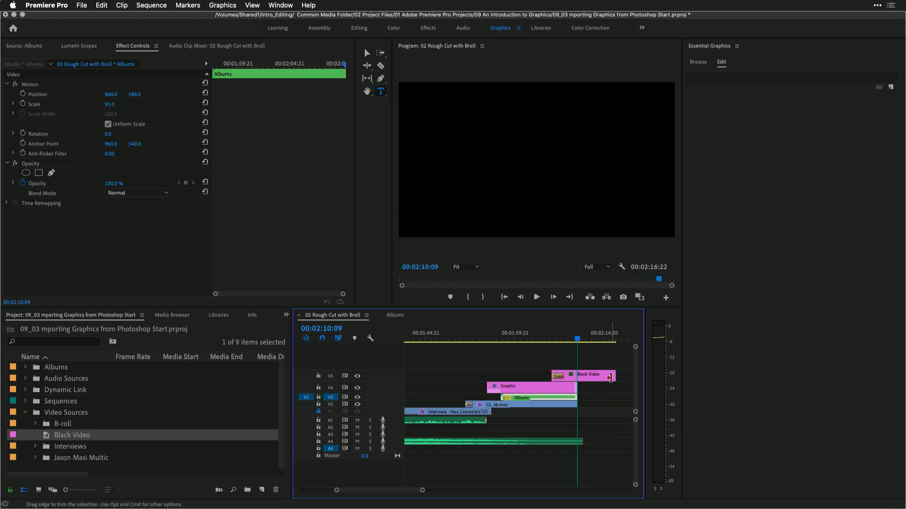
pyautogui.moveTo(613, 376); pyautogui.dragTo(589, 377)
pyautogui.click(589, 396)
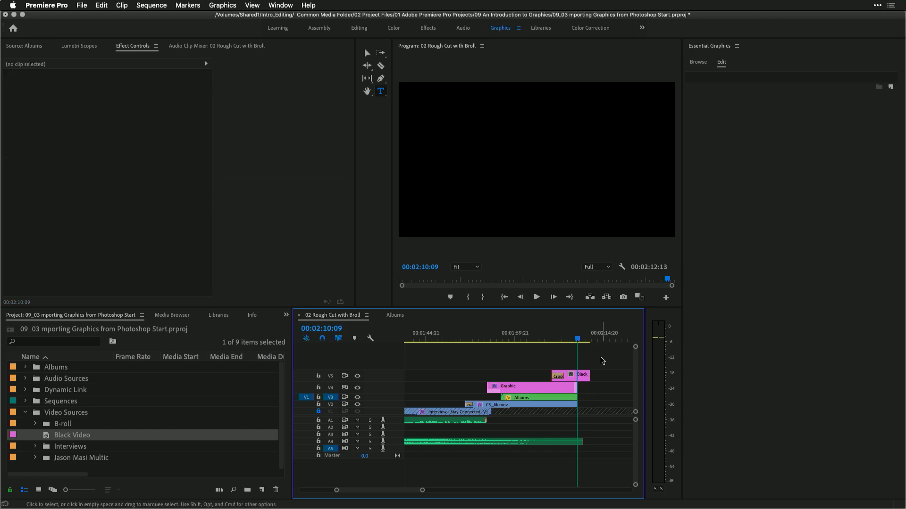
pyautogui.hscroll(-2, 602, 361)
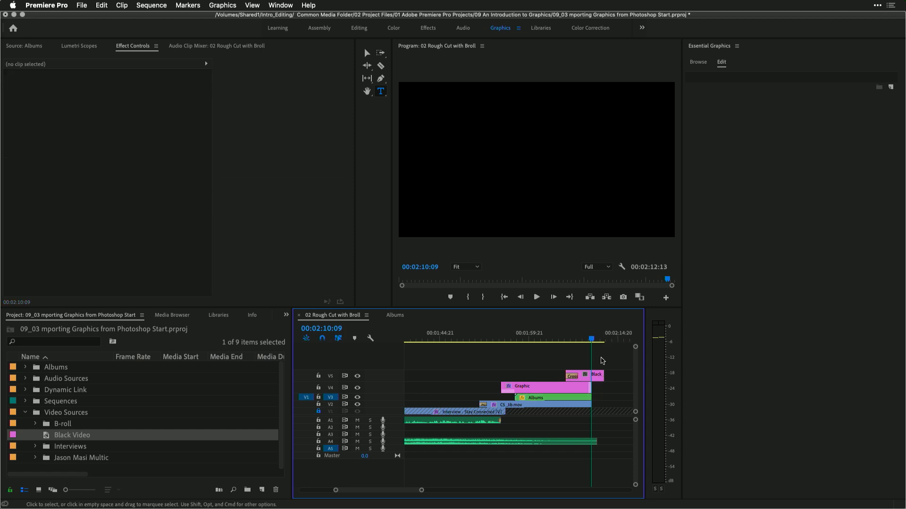